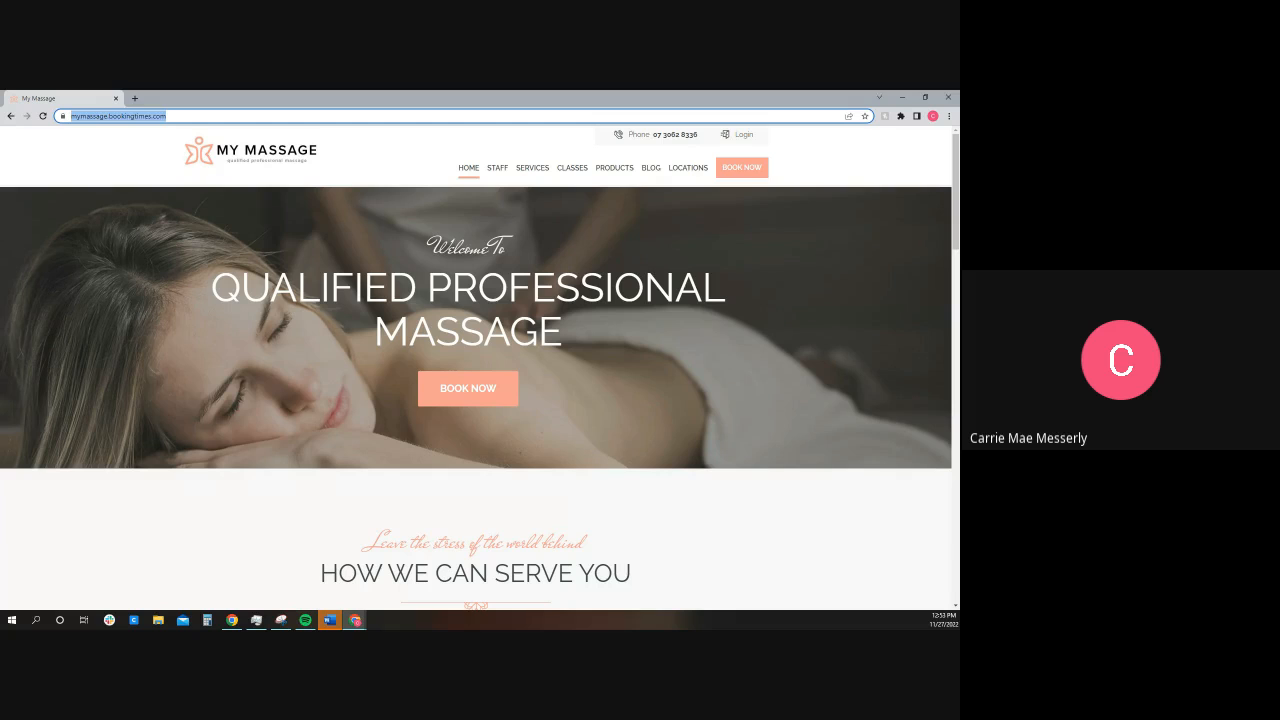
Step: Review the My Massage home page from the welcome banner down to the opening hours and contact details in the footer
click(311, 521)
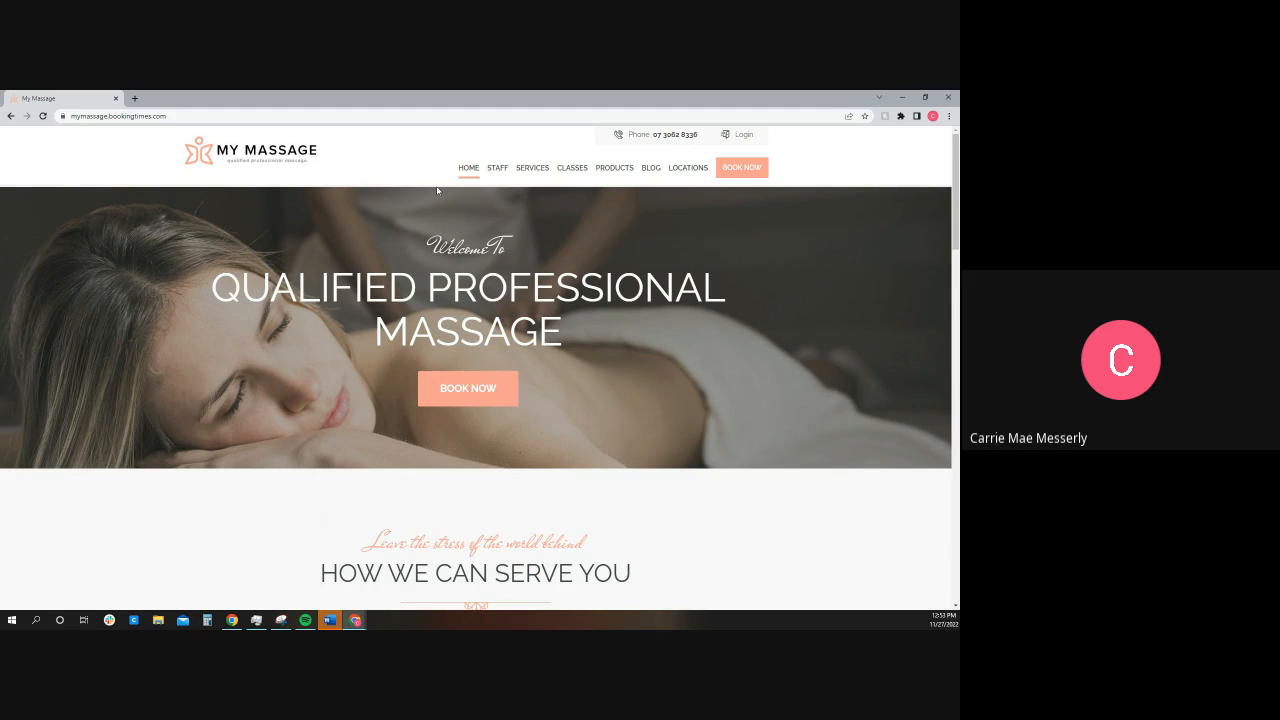
scroll(565, 376, down, 5)
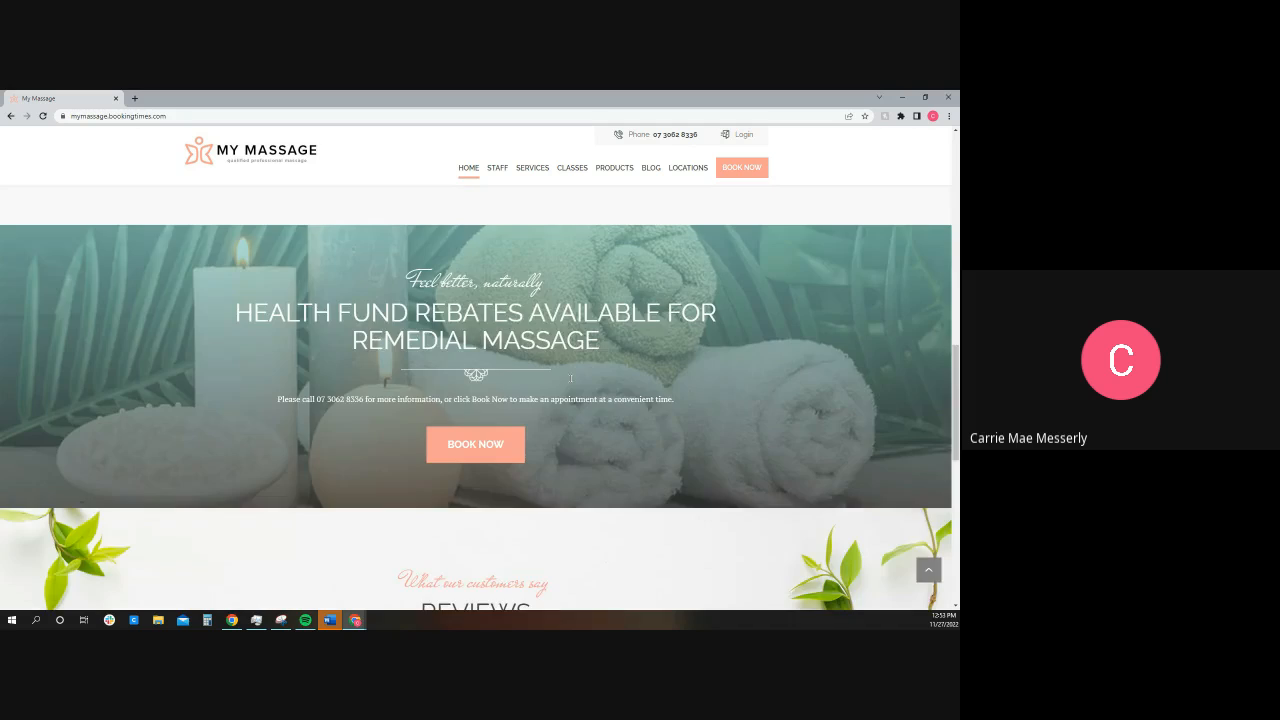
scroll(571, 378, down, 5)
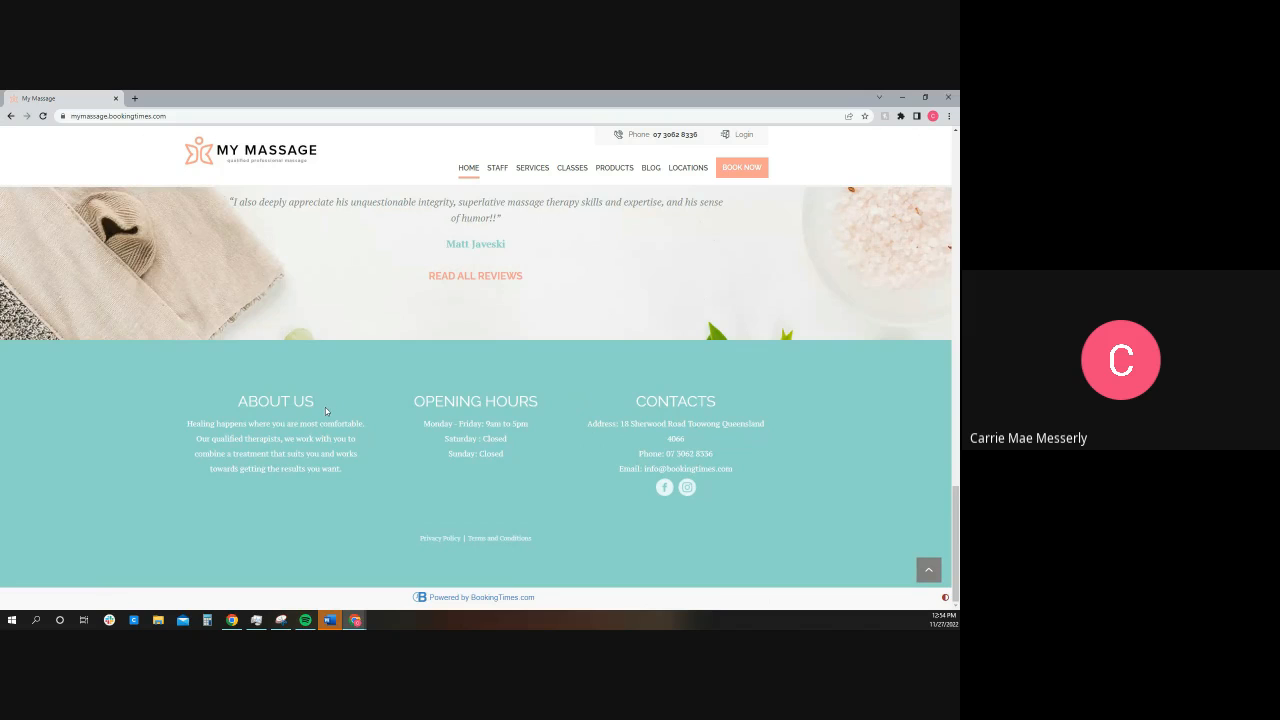
scroll(328, 400, up, 15)
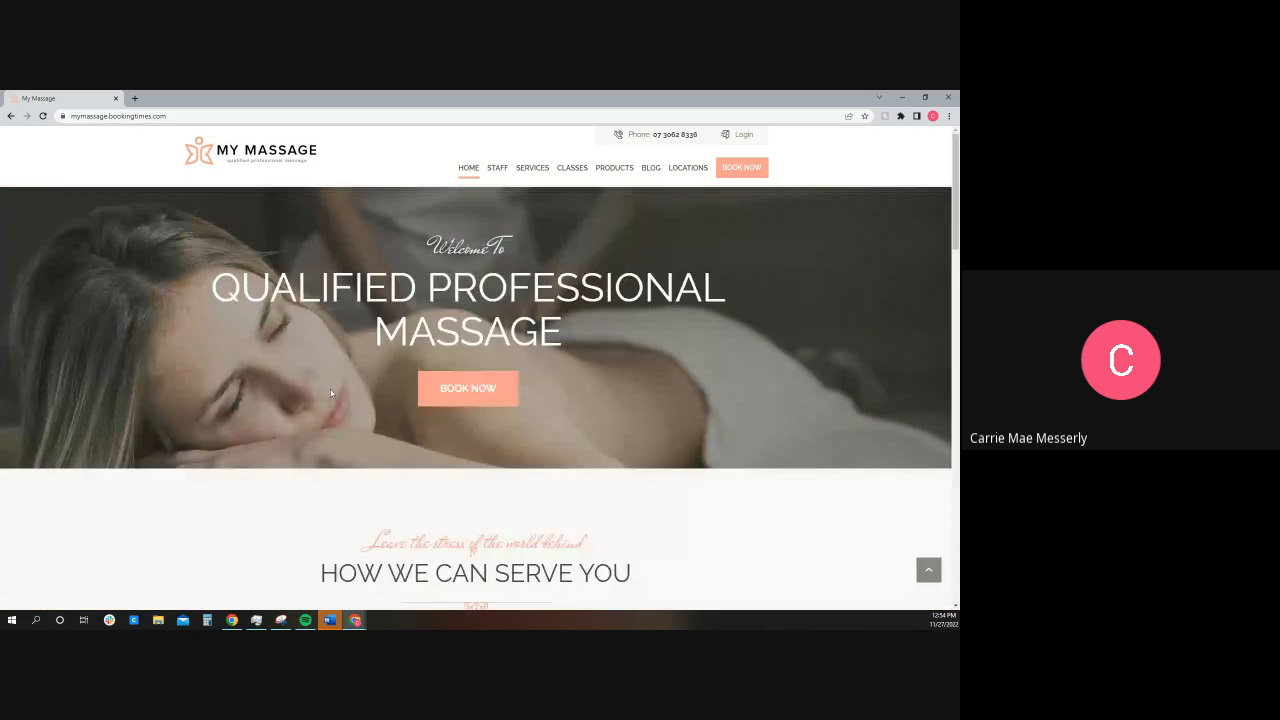
Step: Inspect the home page in the developer tools' responsive mobile view and review its layout down to the footer
right_click(347, 376)
click(374, 473)
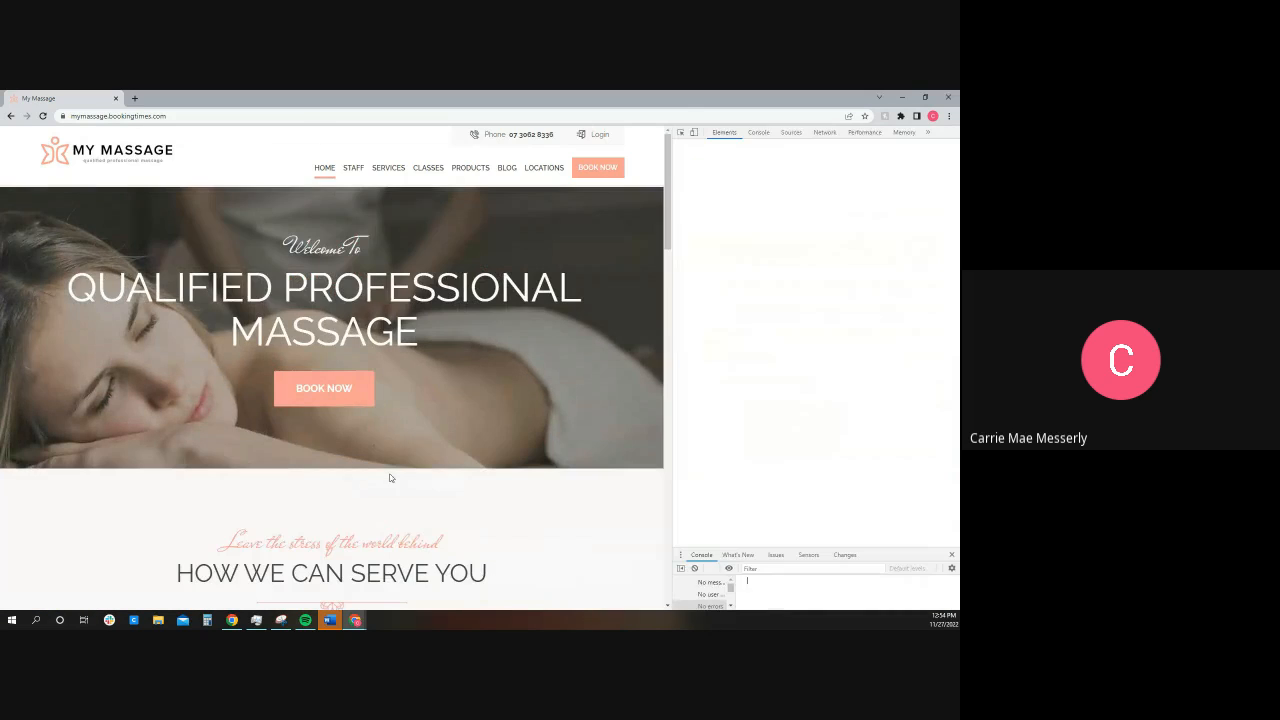
click(693, 132)
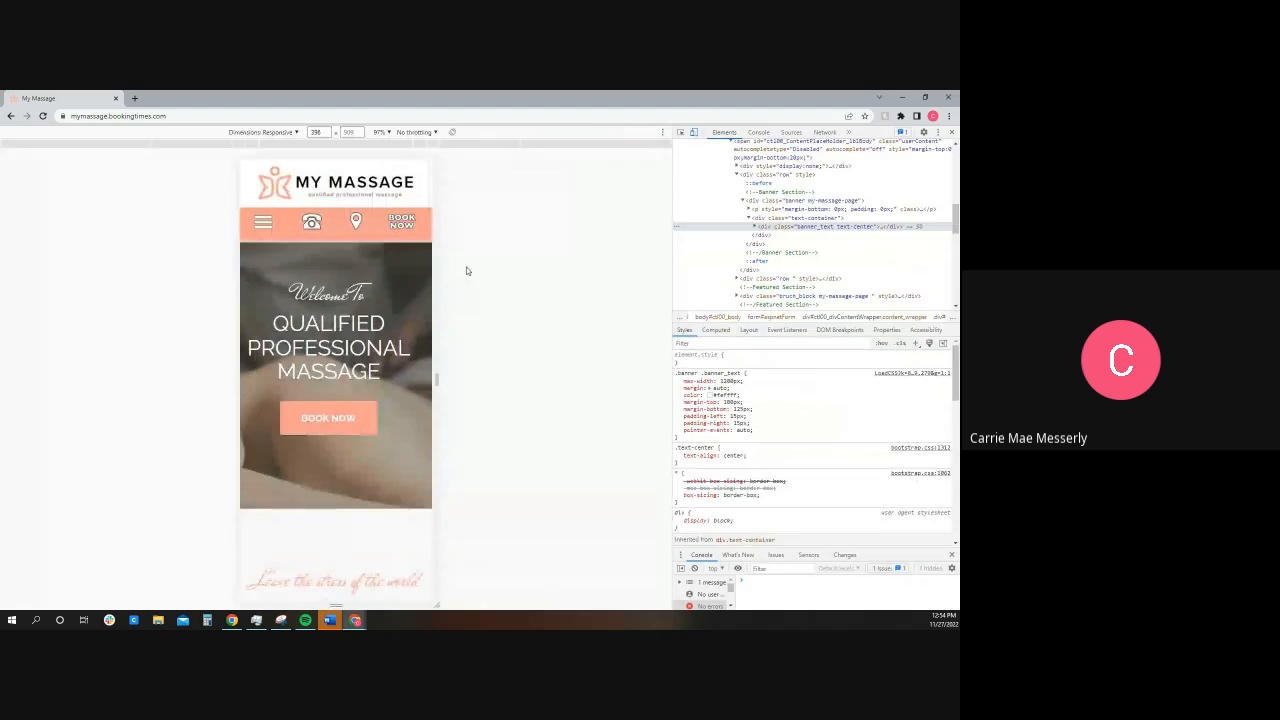
scroll(381, 300, down, 10)
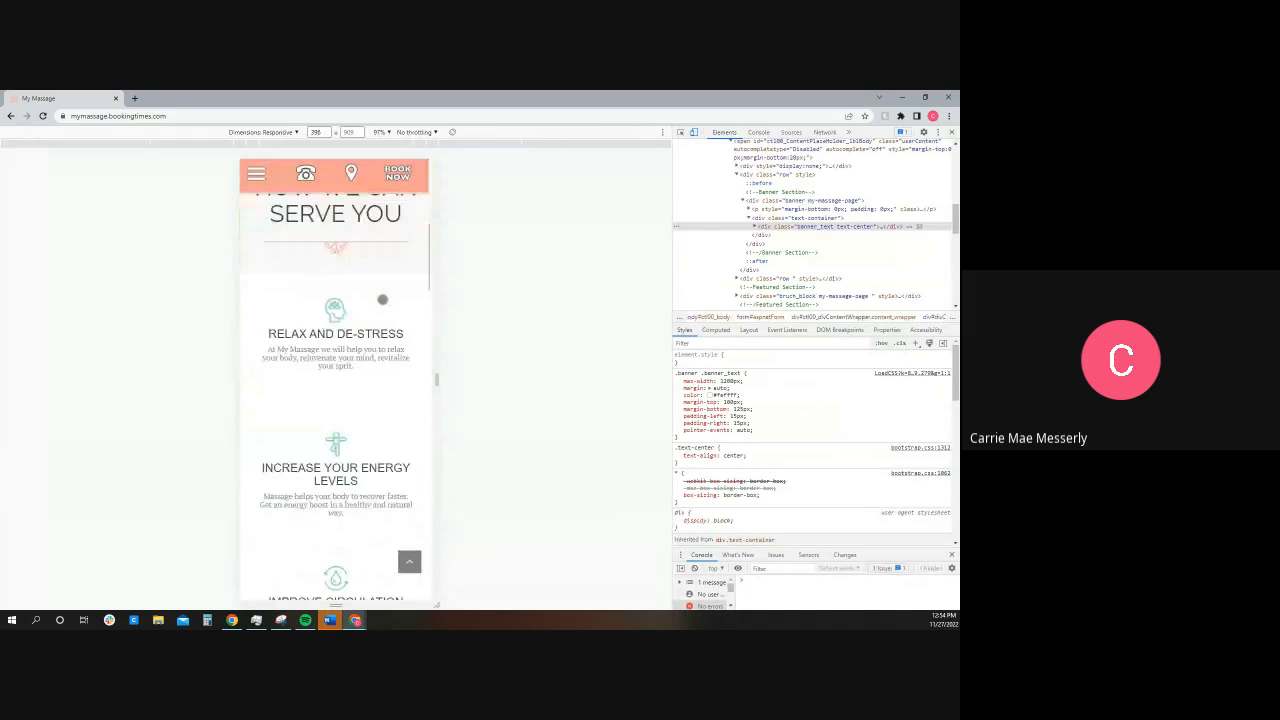
scroll(384, 315, down, 10)
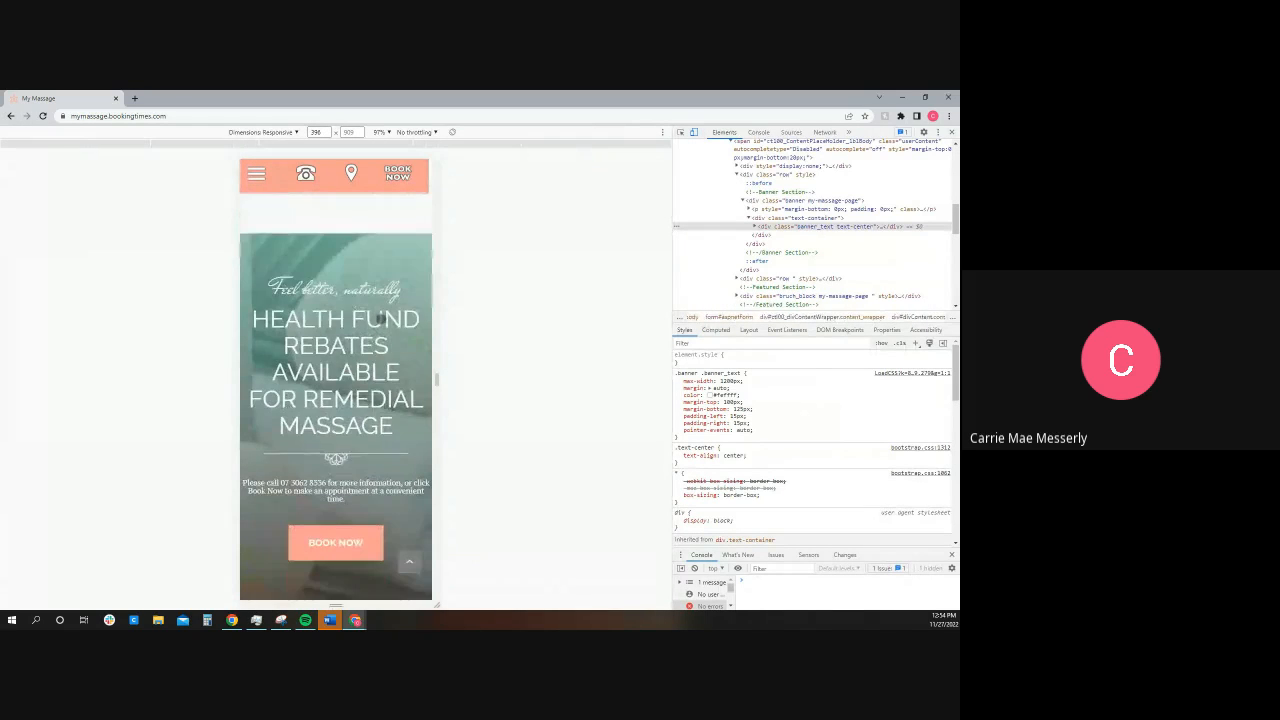
scroll(379, 323, down, 8)
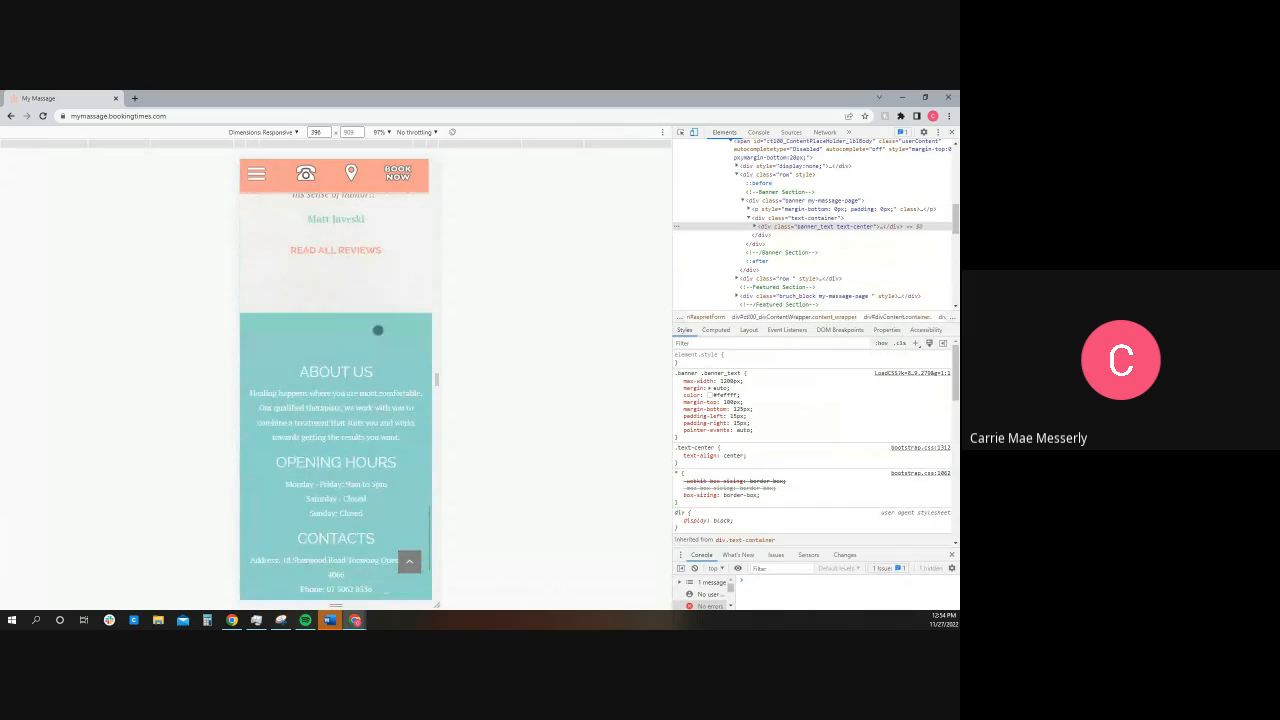
scroll(377, 343, up, 20)
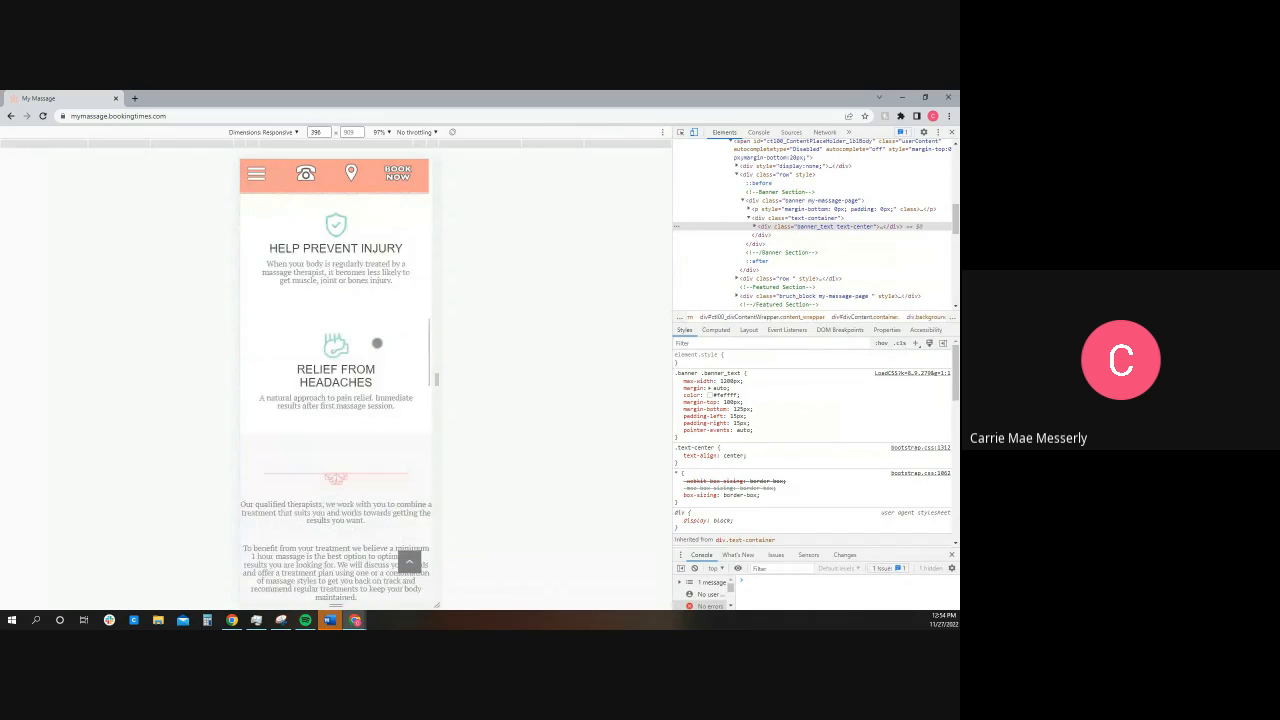
scroll(377, 343, up, 5)
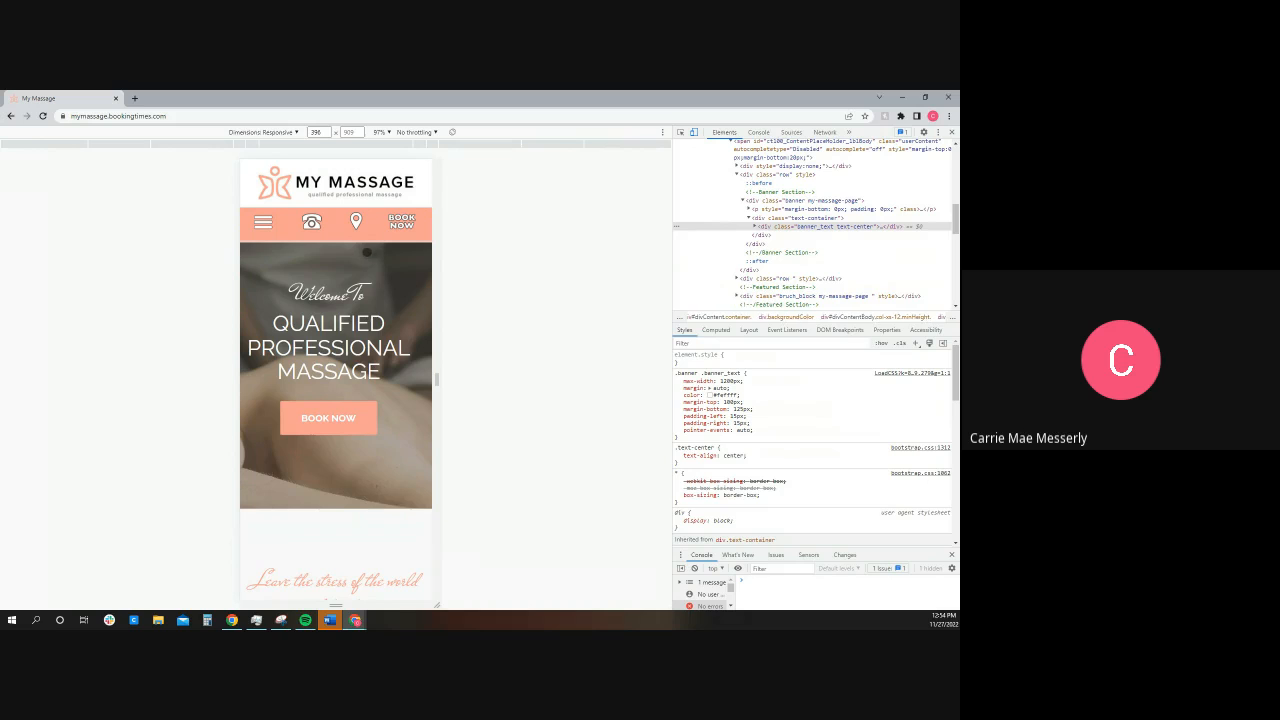
Step: Check the mobile navigation menu with its Services submenu, and restore the desktop view with the developer tools closed
click(265, 223)
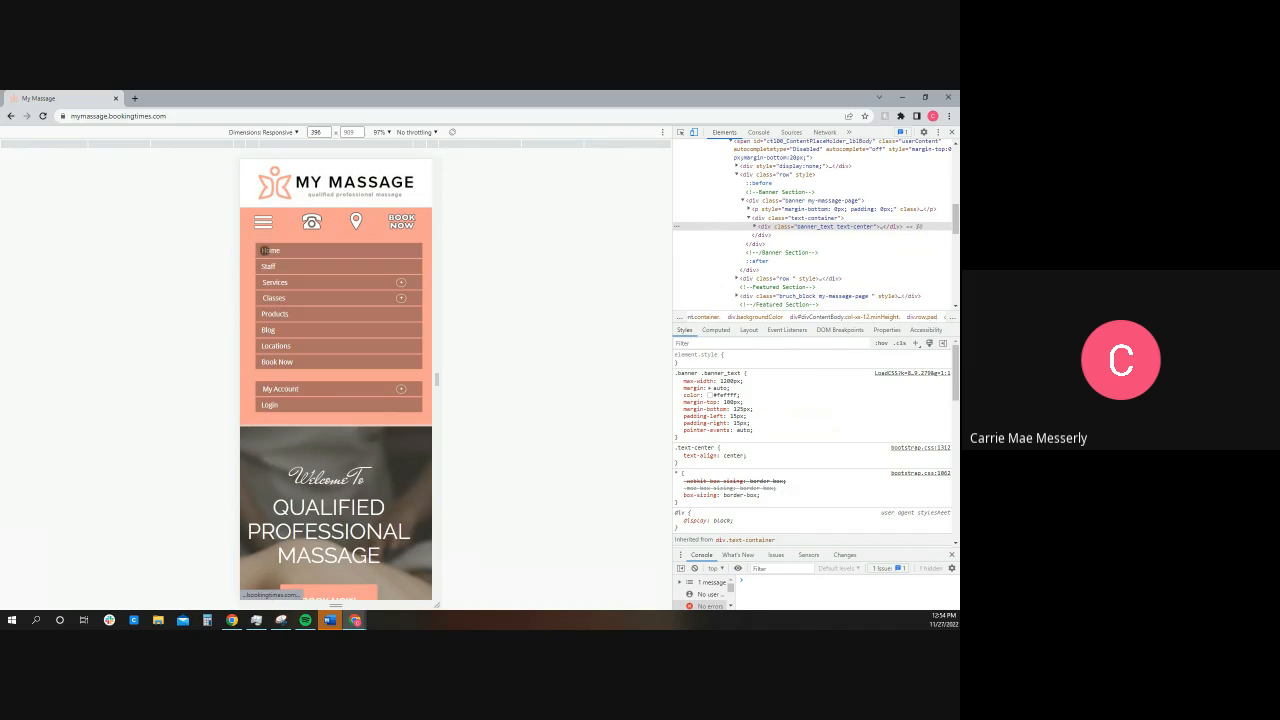
click(267, 282)
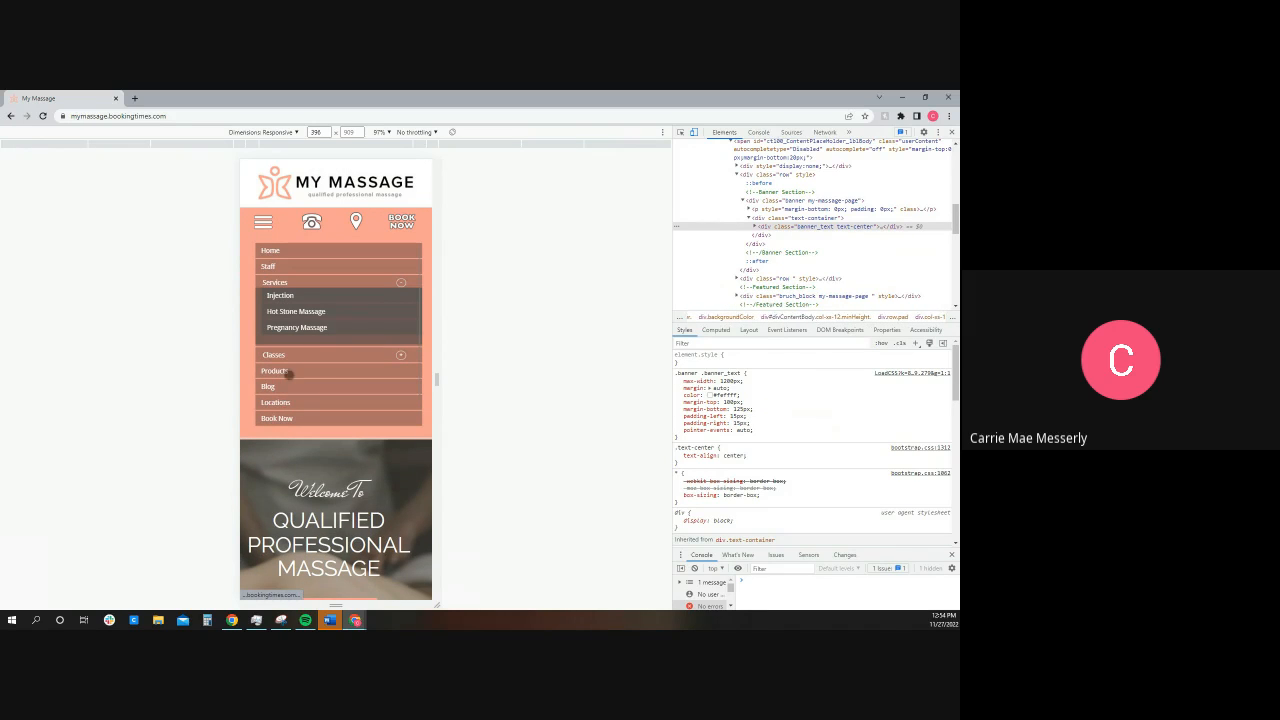
click(303, 283)
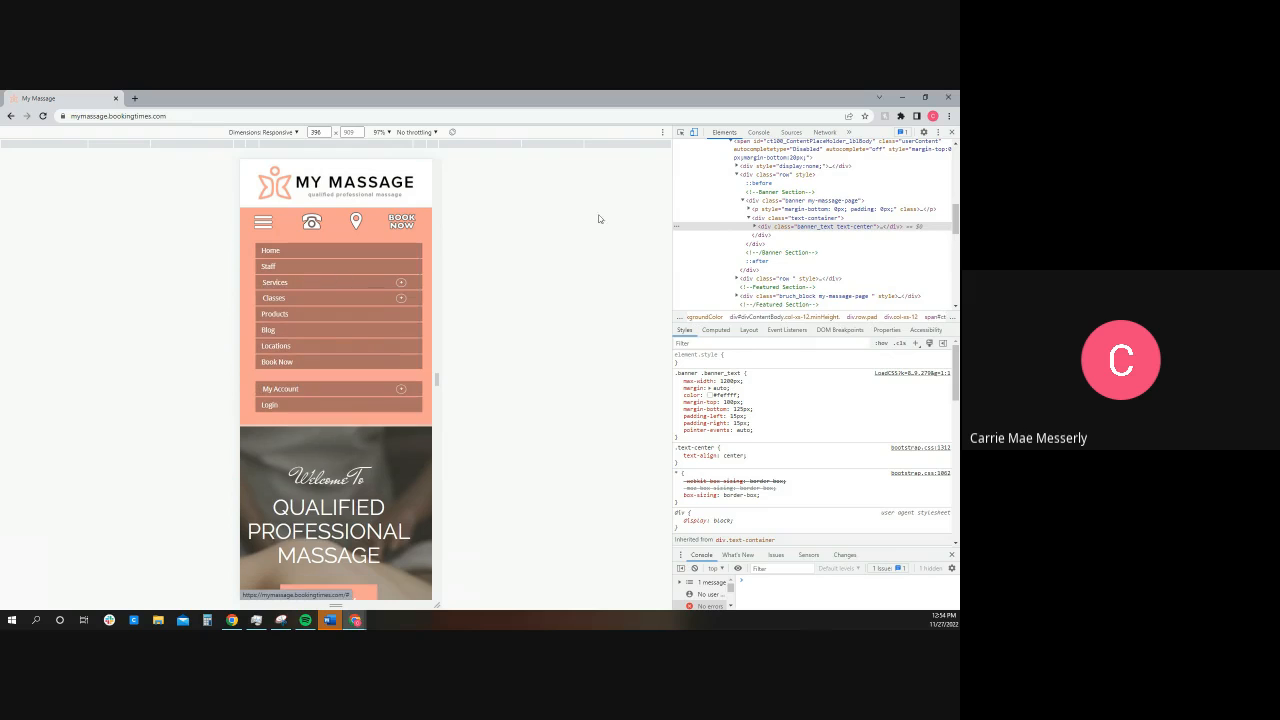
click(693, 132)
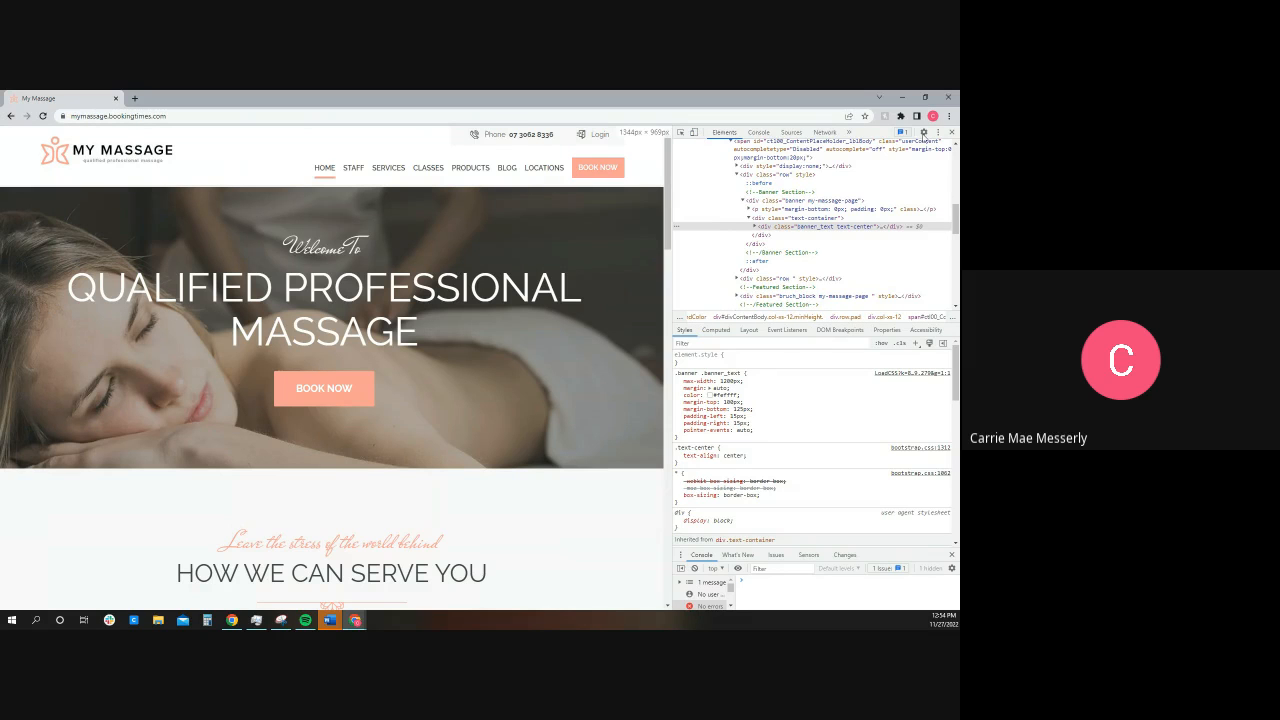
click(951, 133)
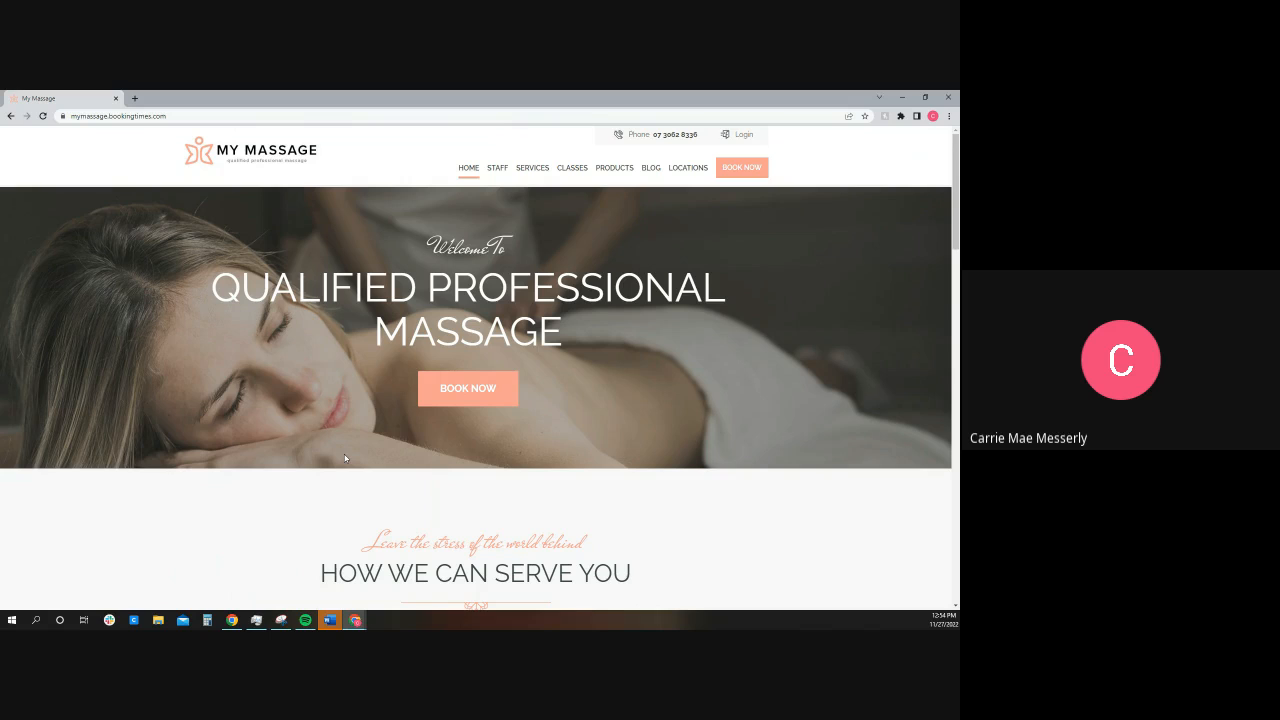
Step: Add the 2 hour Massage product to the shopping cart and check out as far as the new account page
click(613, 170)
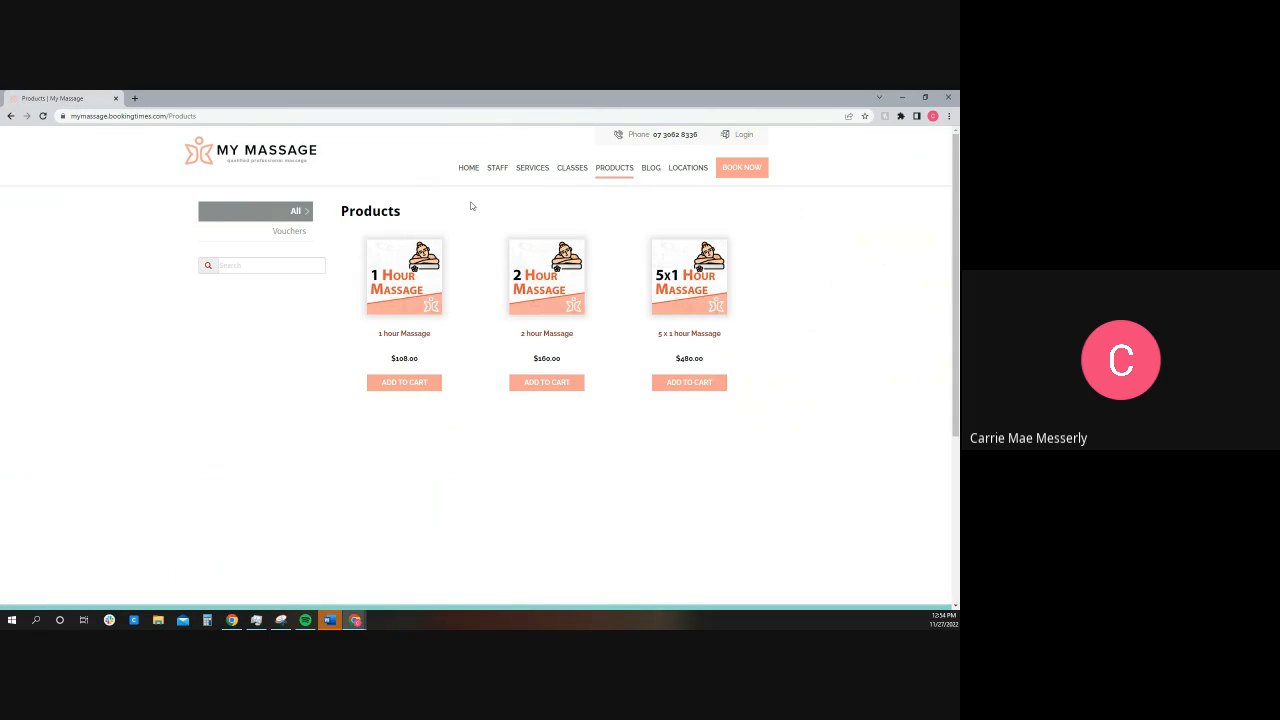
click(541, 383)
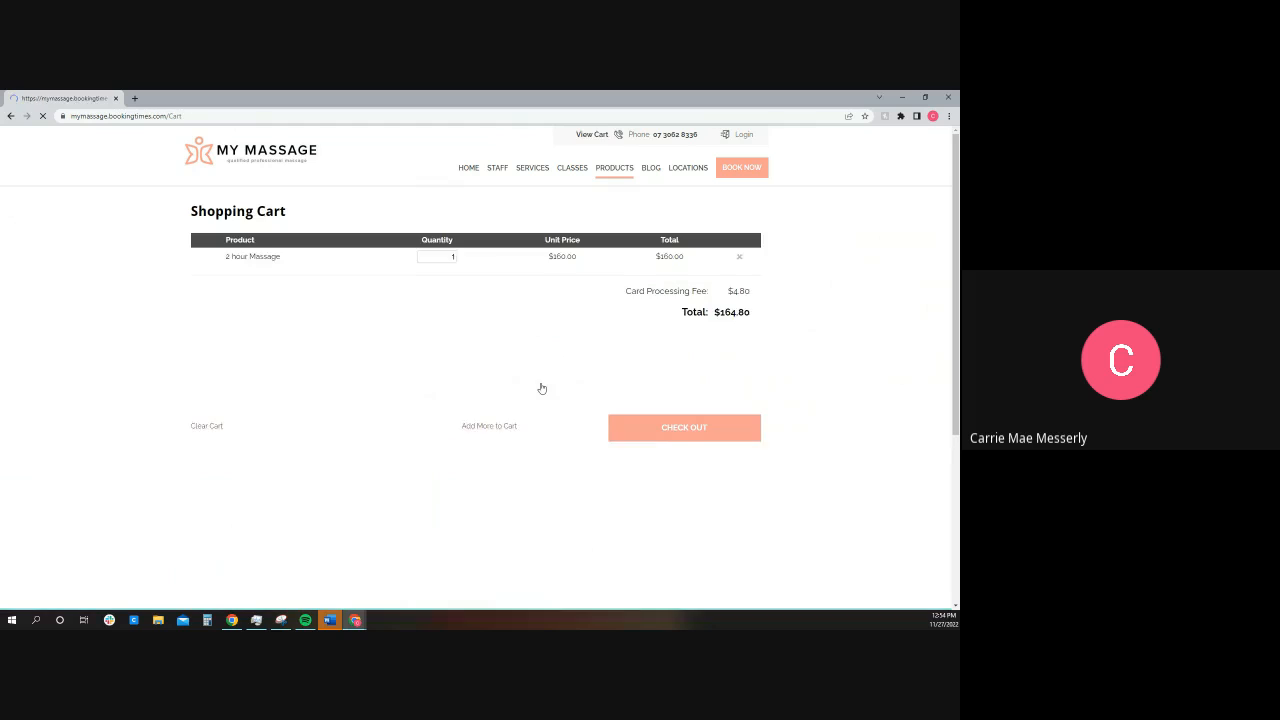
click(680, 440)
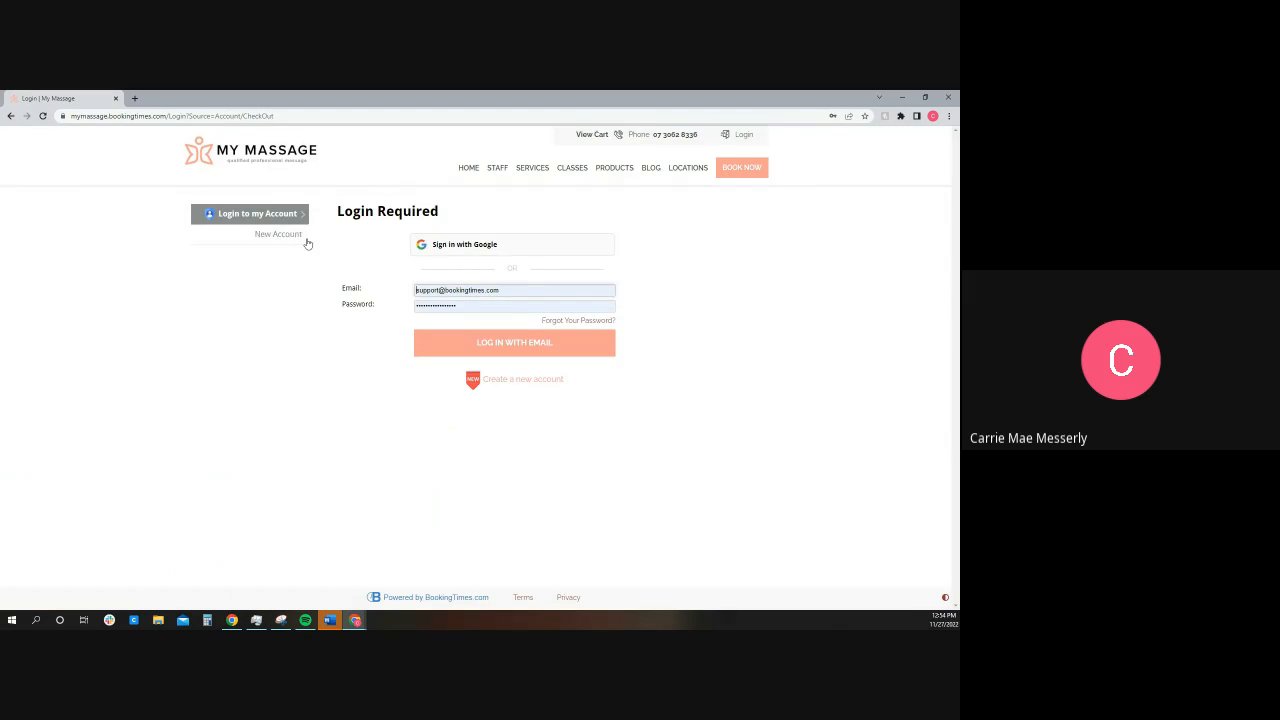
click(305, 240)
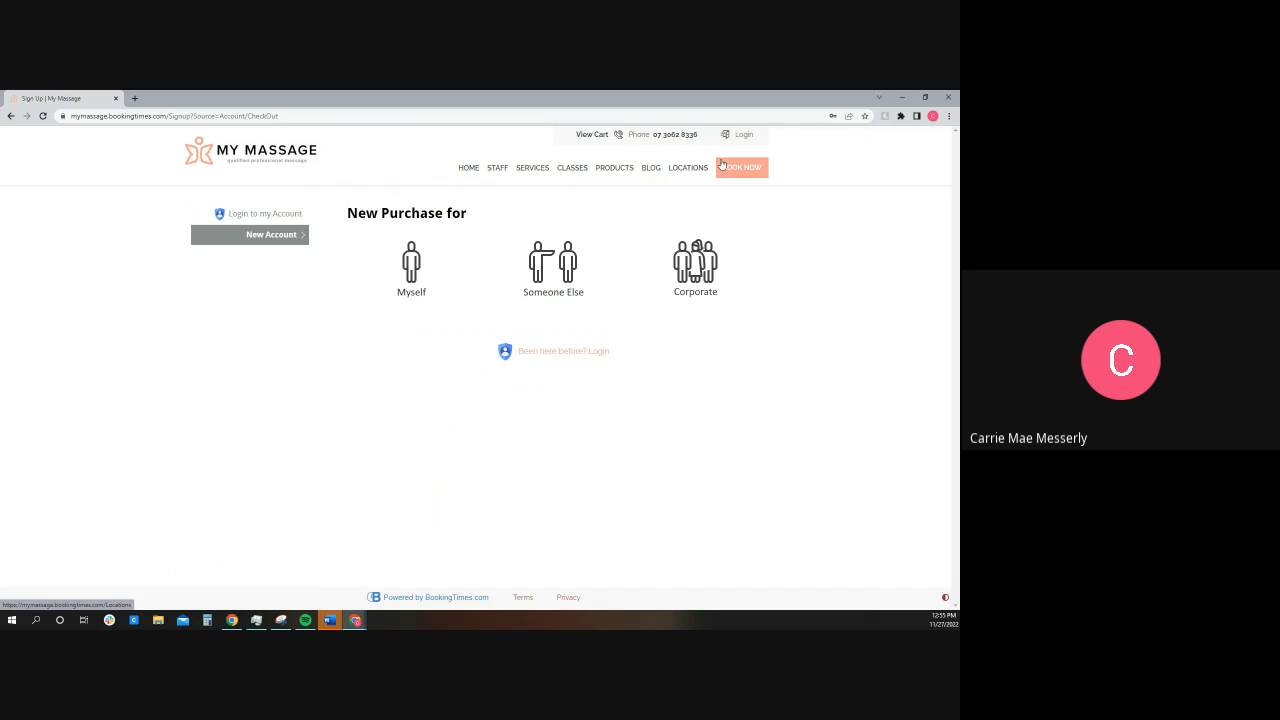
Step: Log in to the site through the Google sign-in option and open the admin dashboard
click(744, 139)
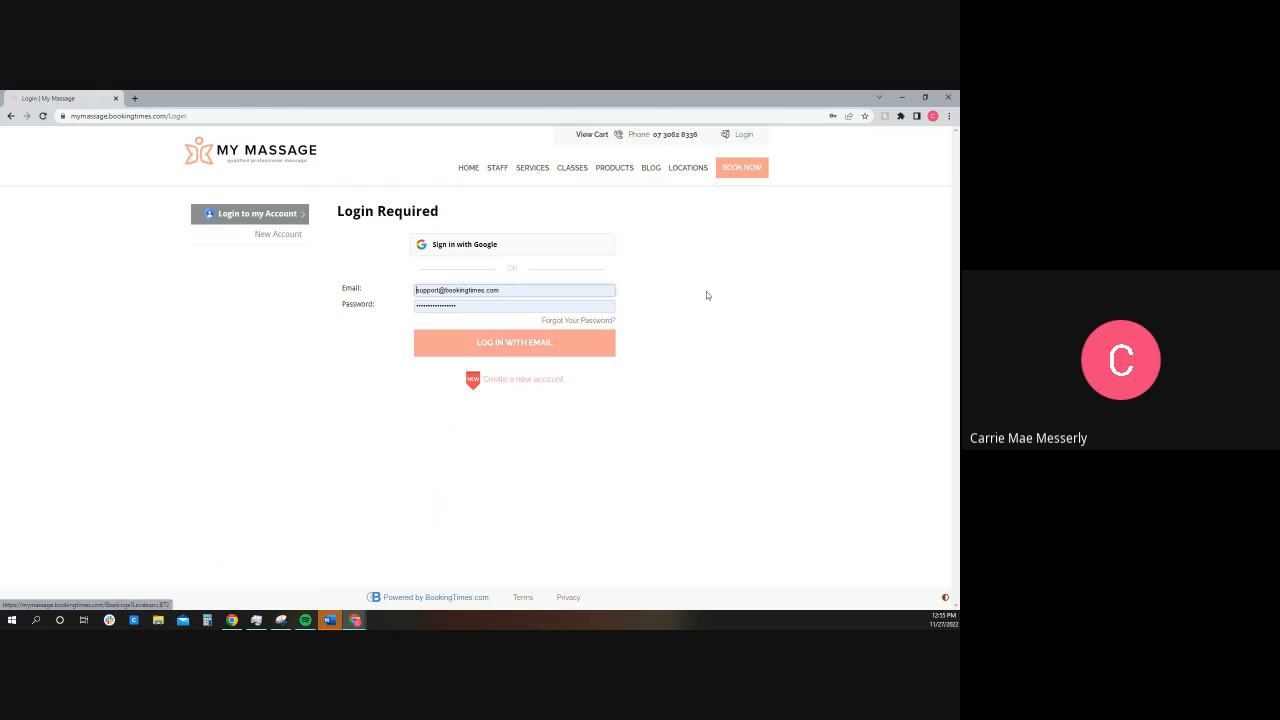
click(495, 249)
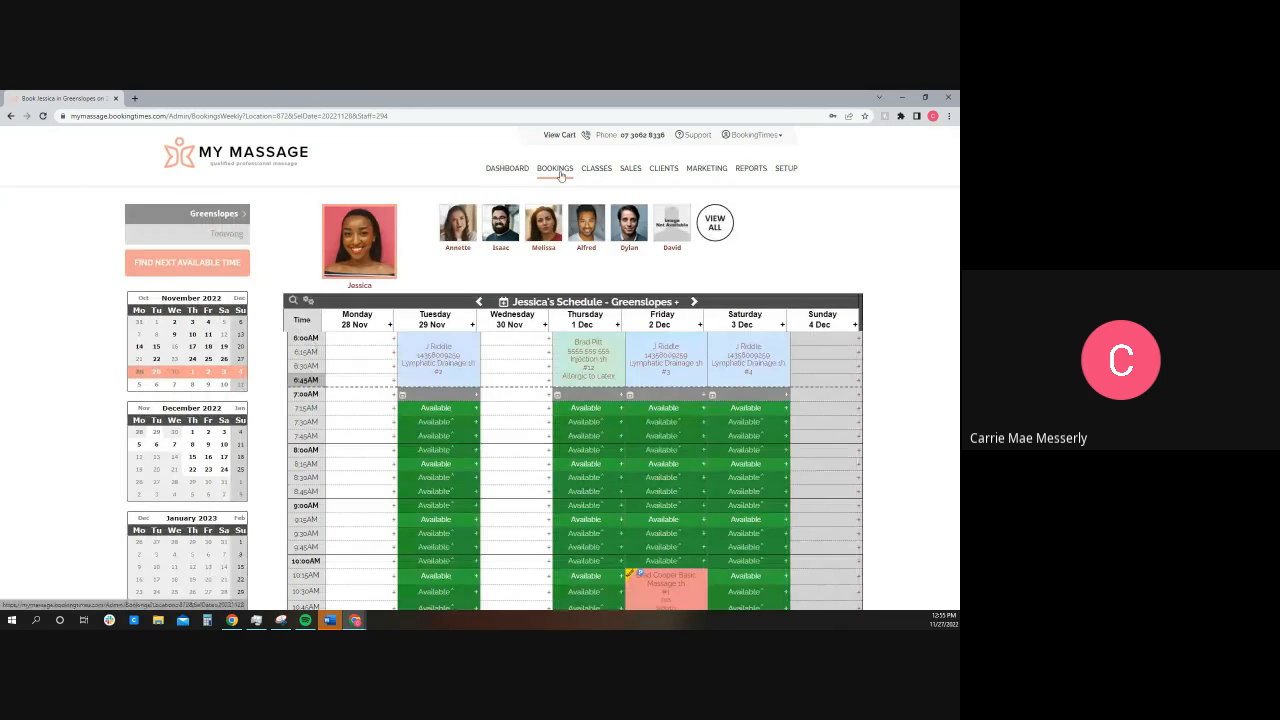
click(507, 169)
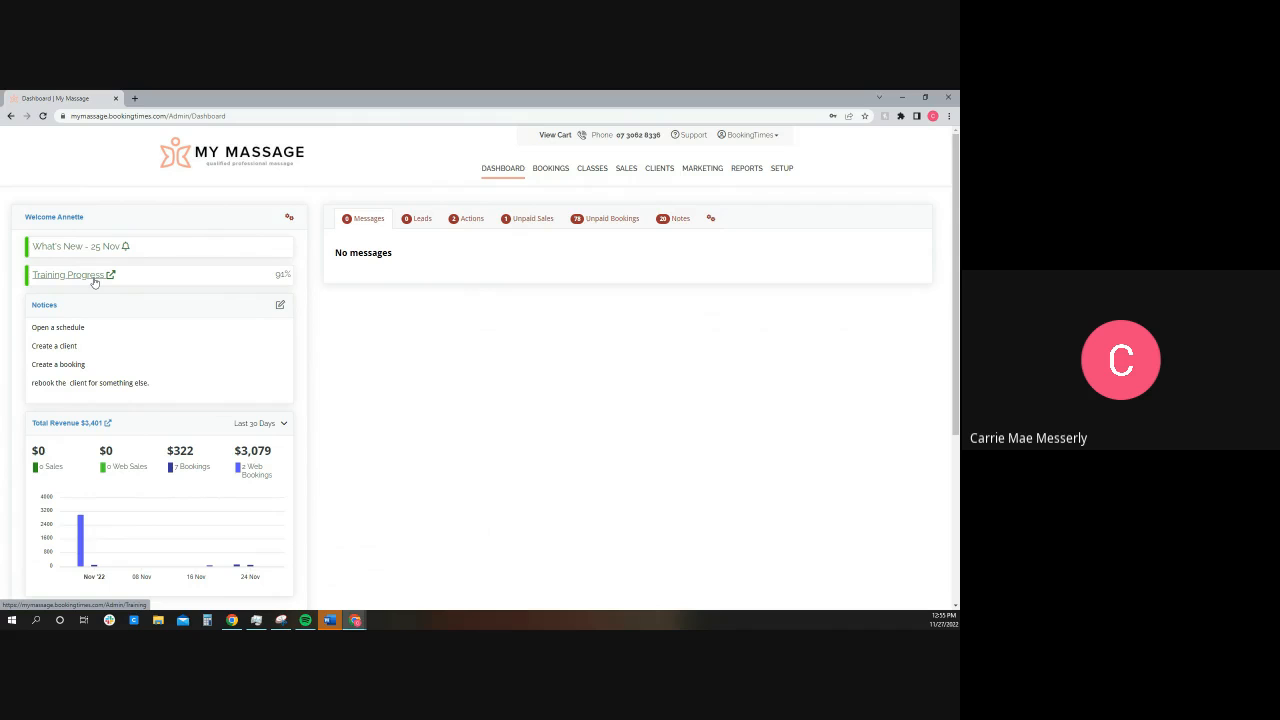
Step: Open the training progress page and review the modules Open the Schedule, Making a Booking and Paying a Booking, collapsing them again
click(94, 279)
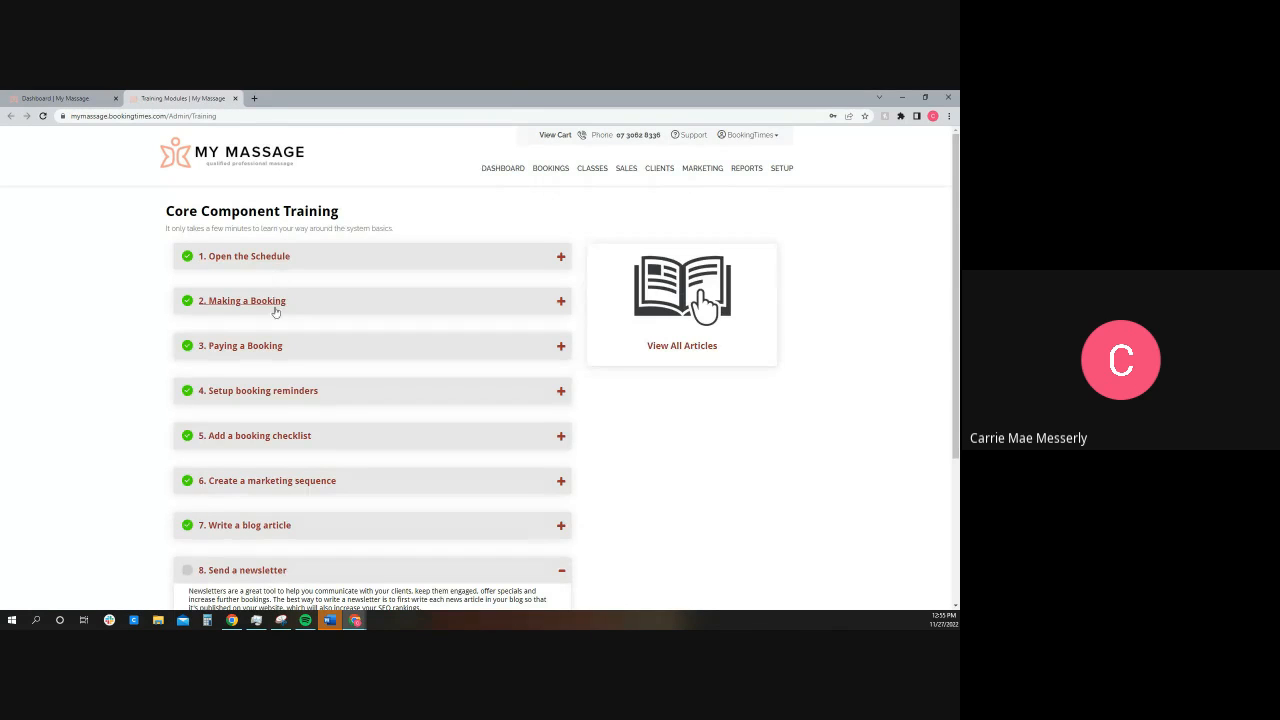
click(288, 257)
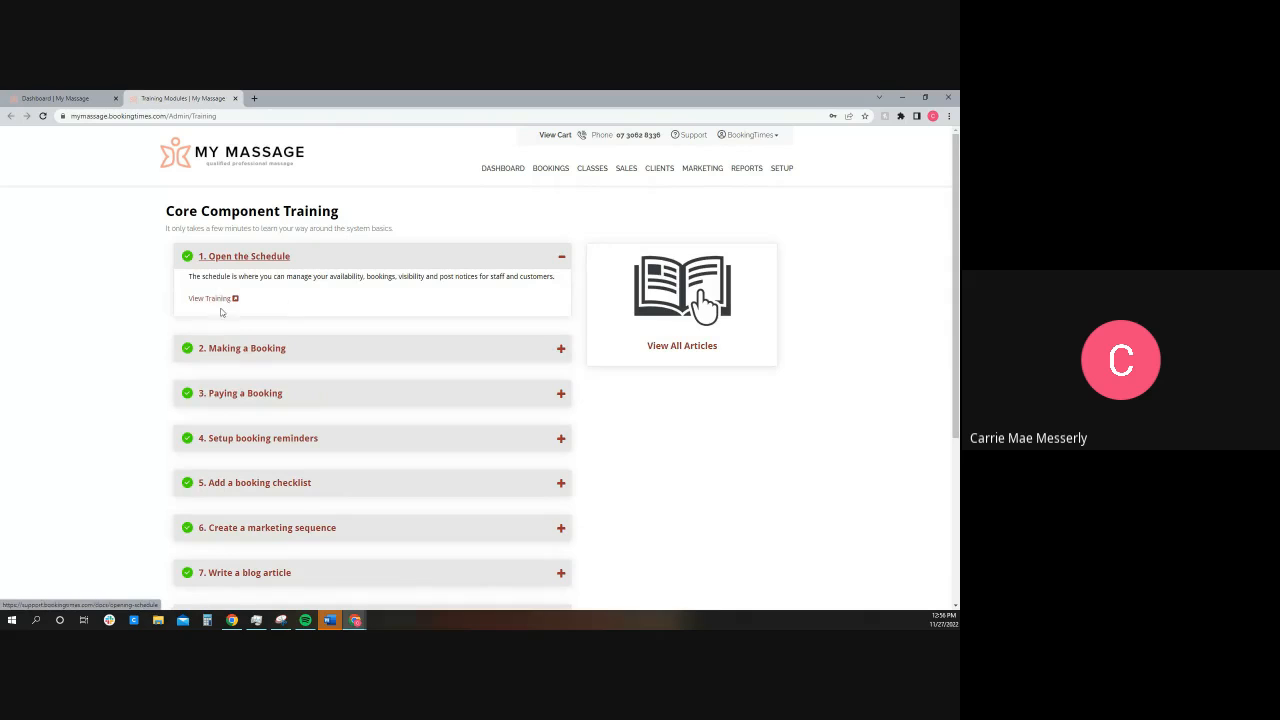
click(312, 352)
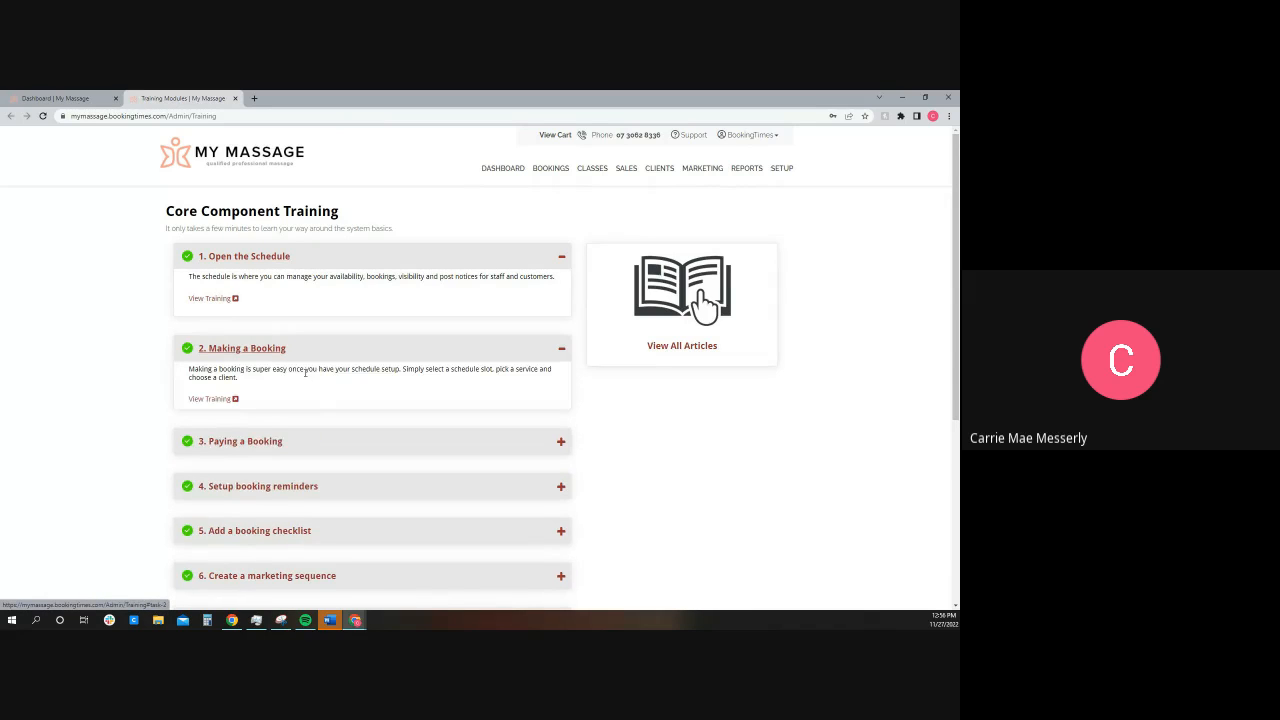
click(309, 450)
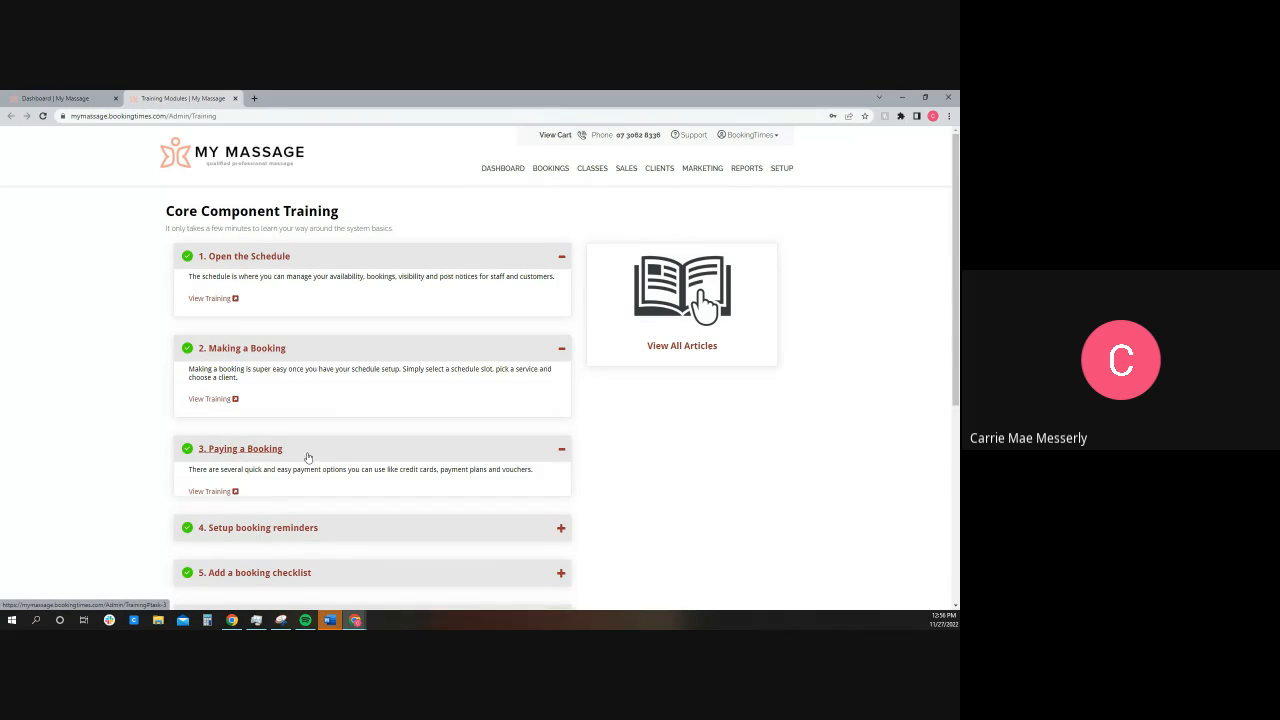
click(360, 450)
click(355, 348)
click(350, 258)
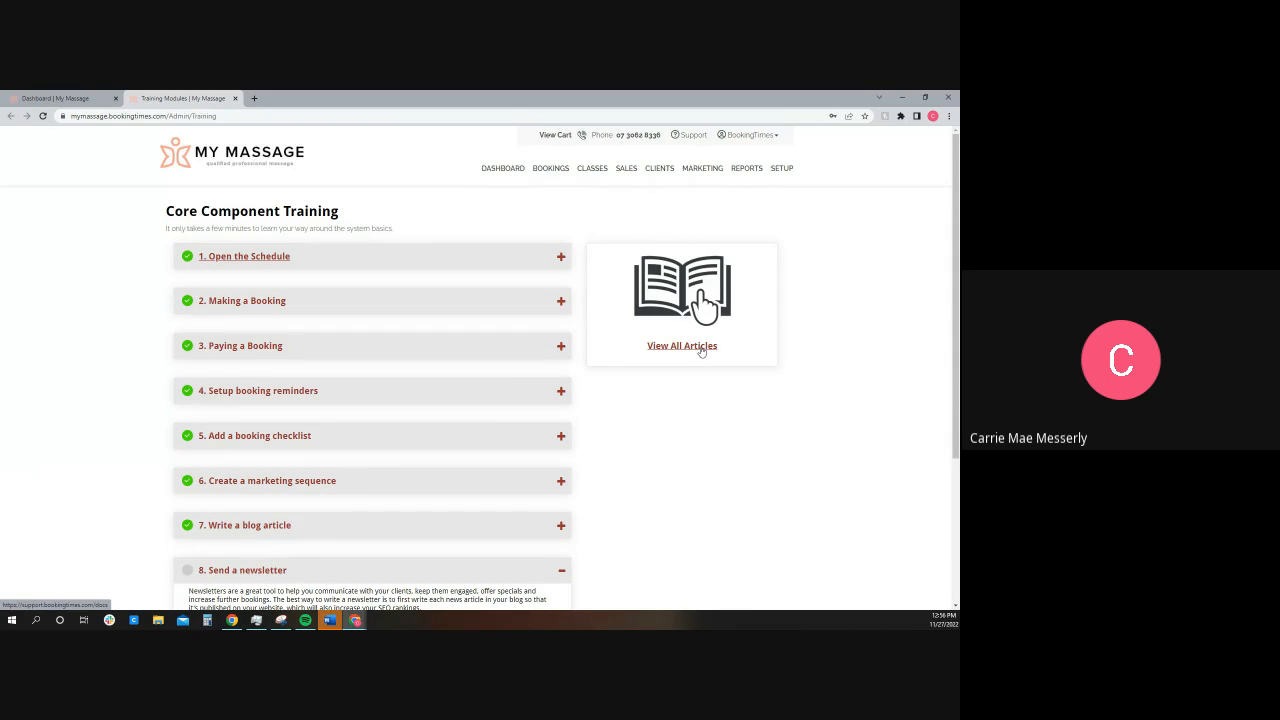
Step: Return to the dashboard and examine the Total Revenue and New Booking Activity charts for the last 30 days
click(55, 98)
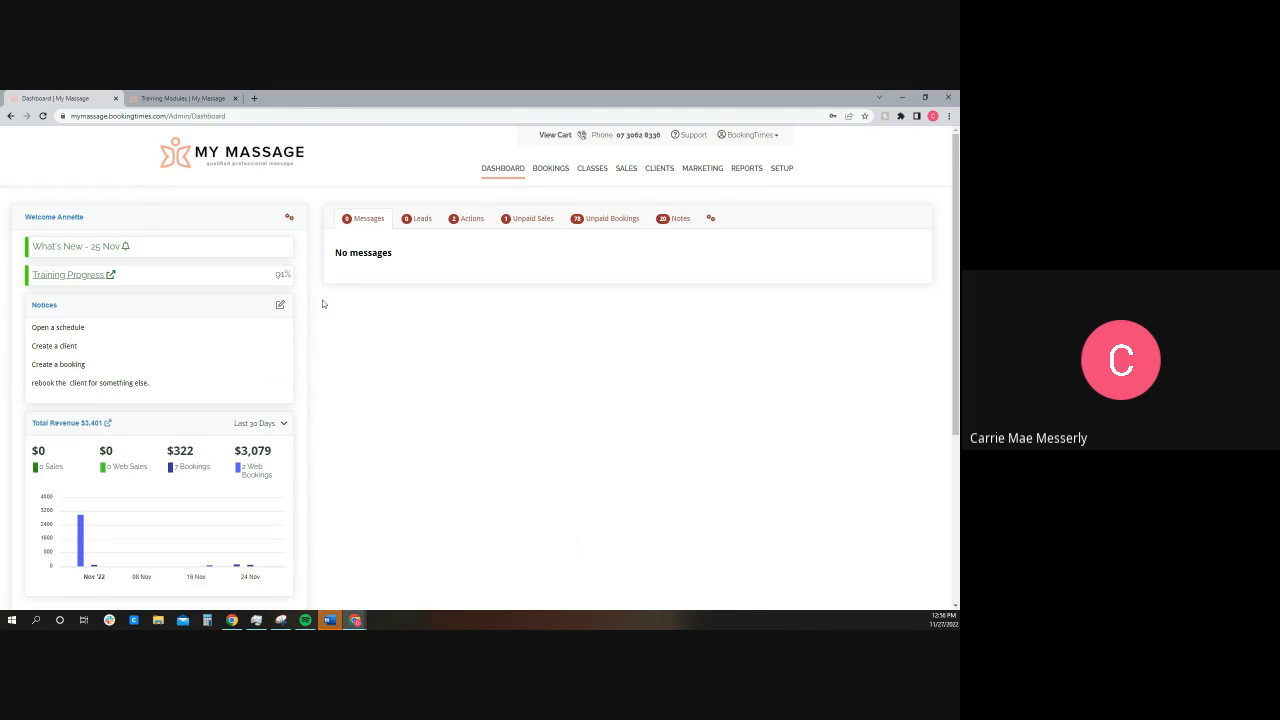
scroll(271, 358, down, 2)
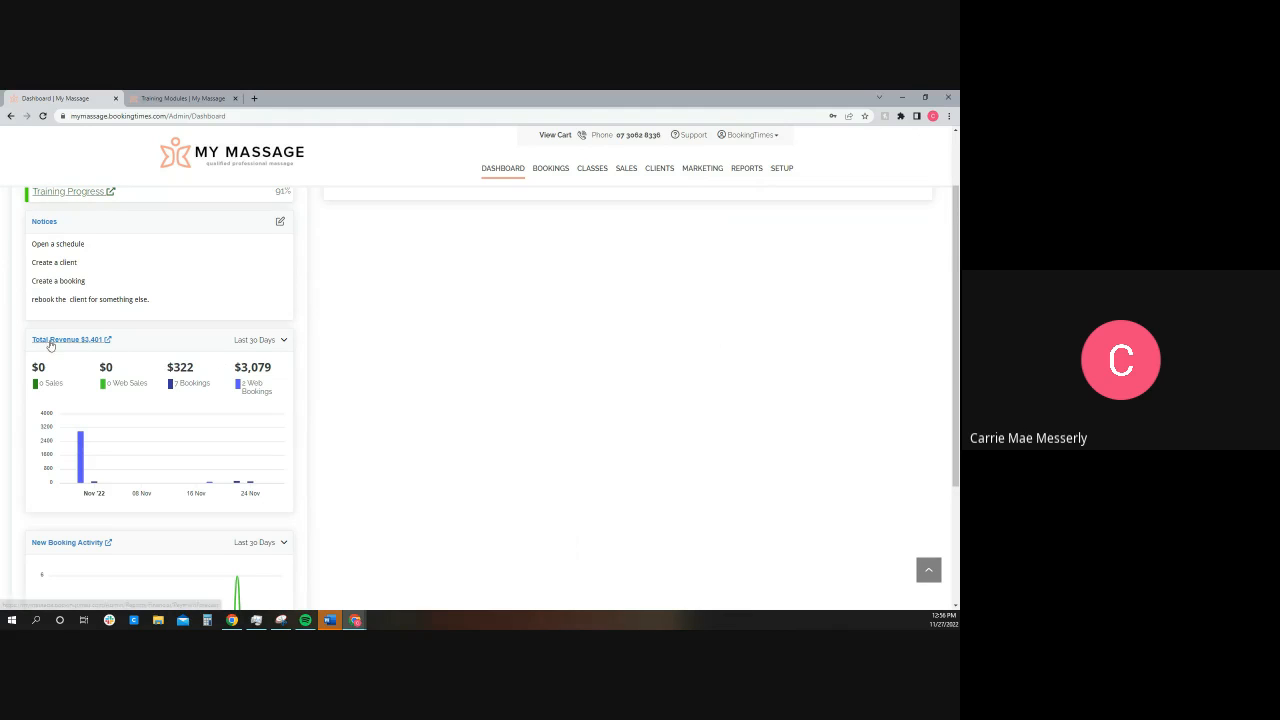
click(239, 345)
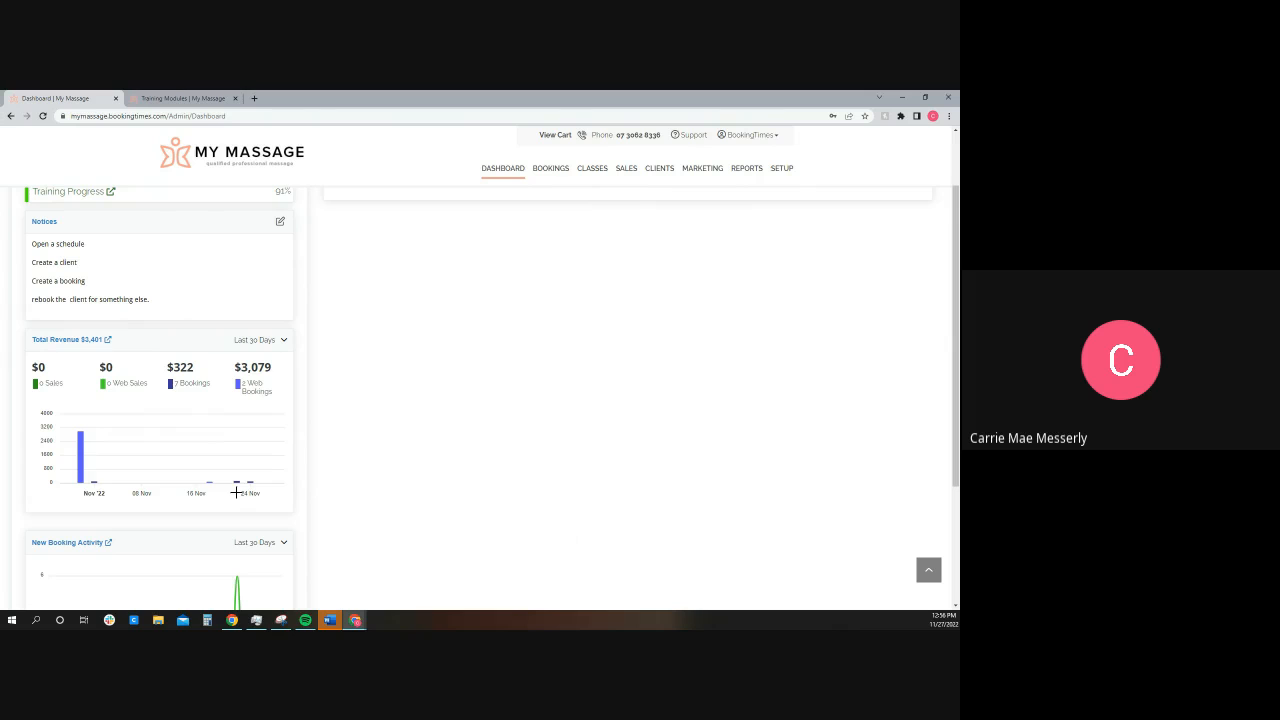
scroll(233, 490, down, 3)
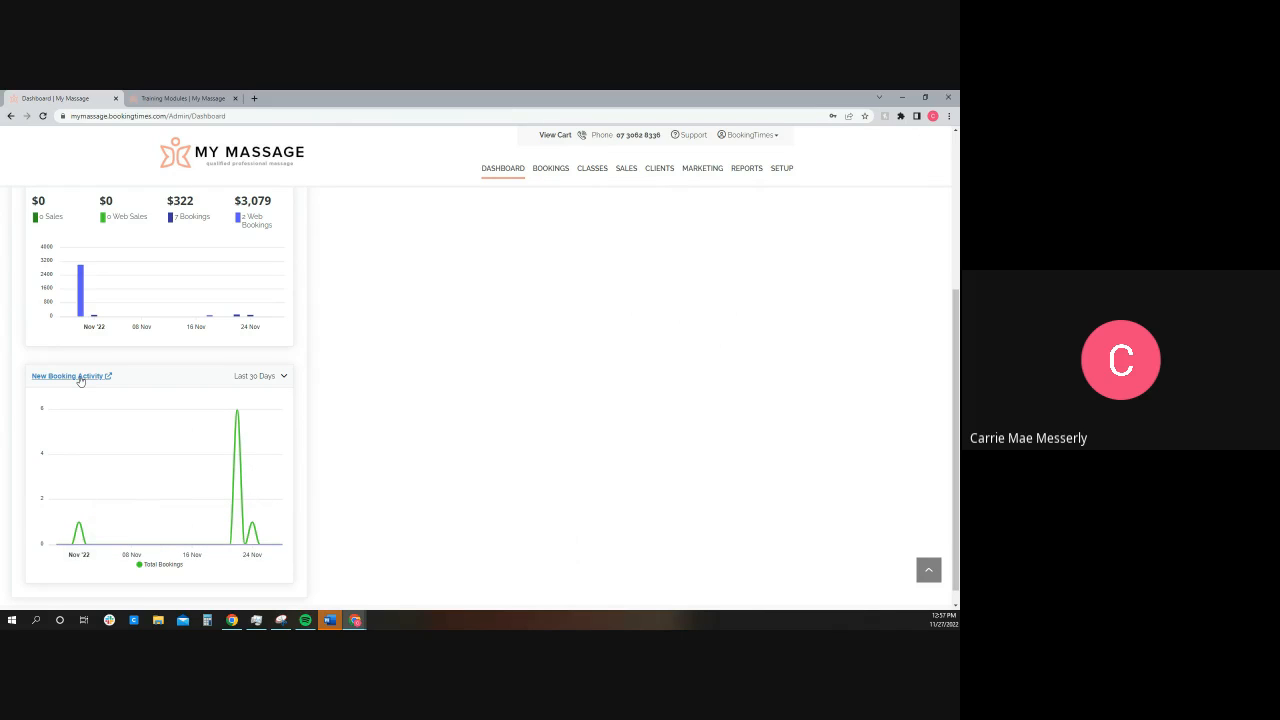
scroll(80, 380, up, 3)
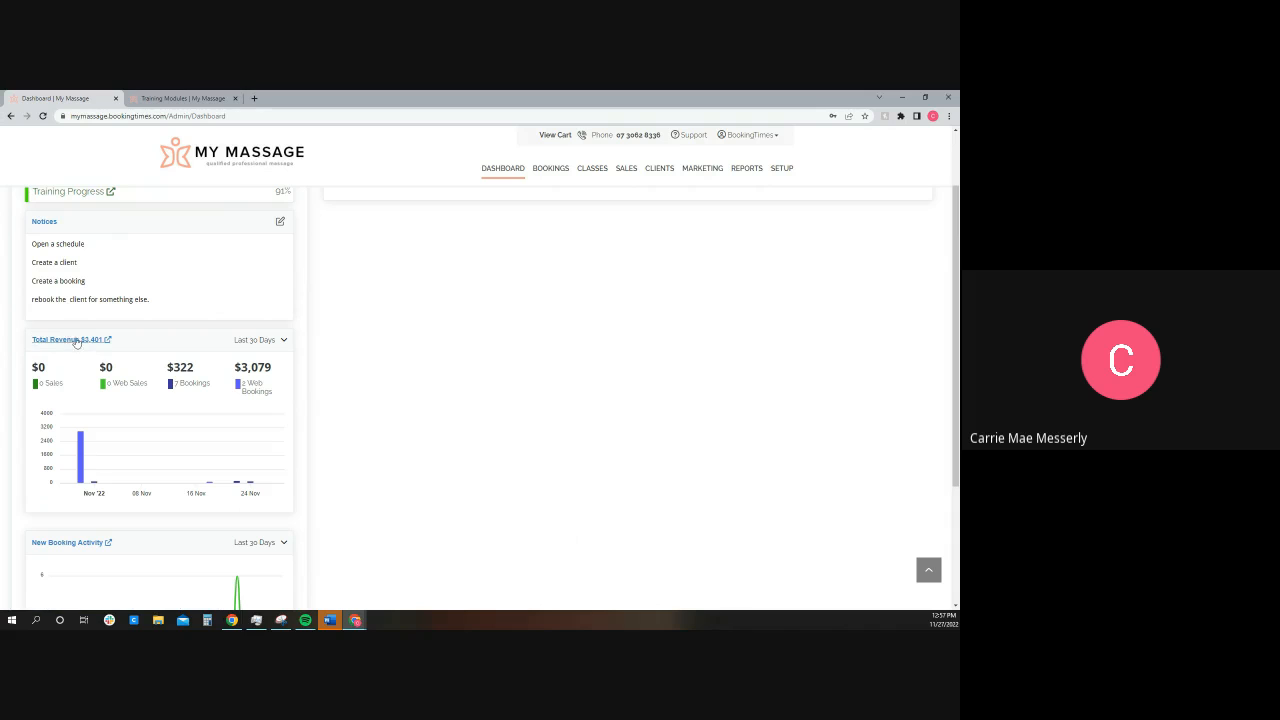
scroll(263, 381, up, 2)
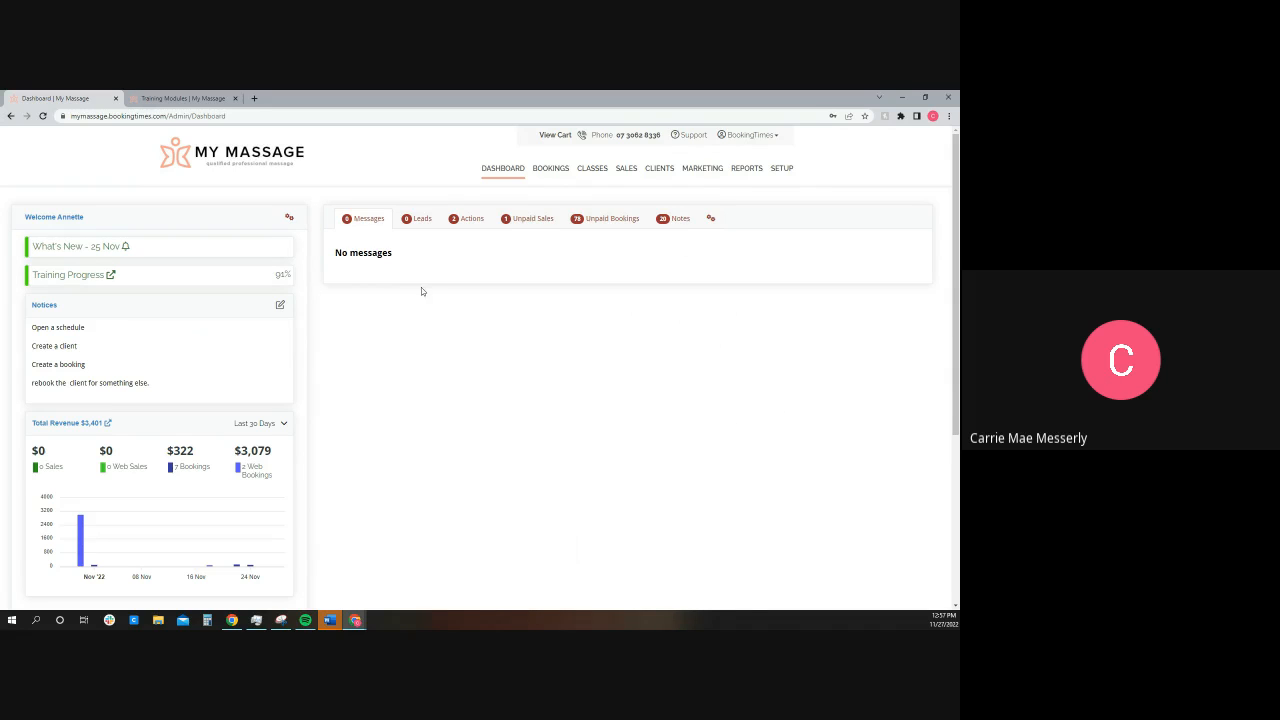
Step: Review the dashboard's Leads, Actions, Unpaid Sales, Unpaid Bookings and Notes lists in turn
click(421, 220)
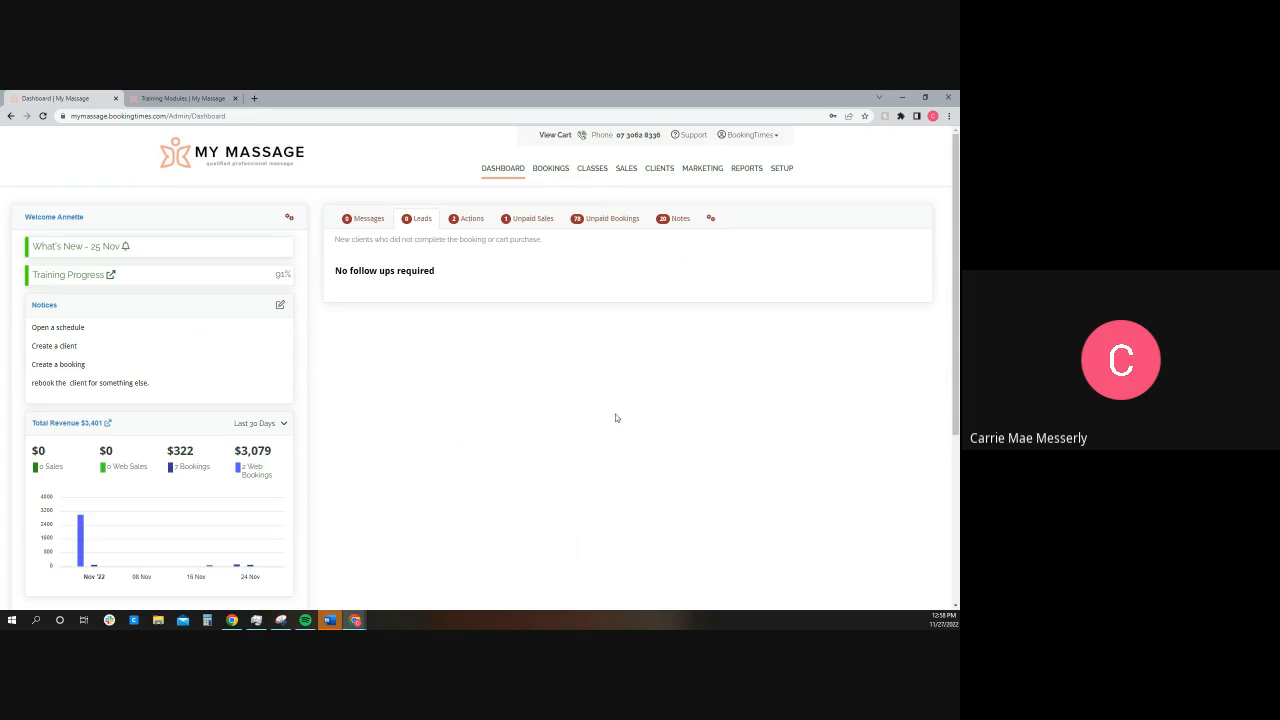
click(461, 227)
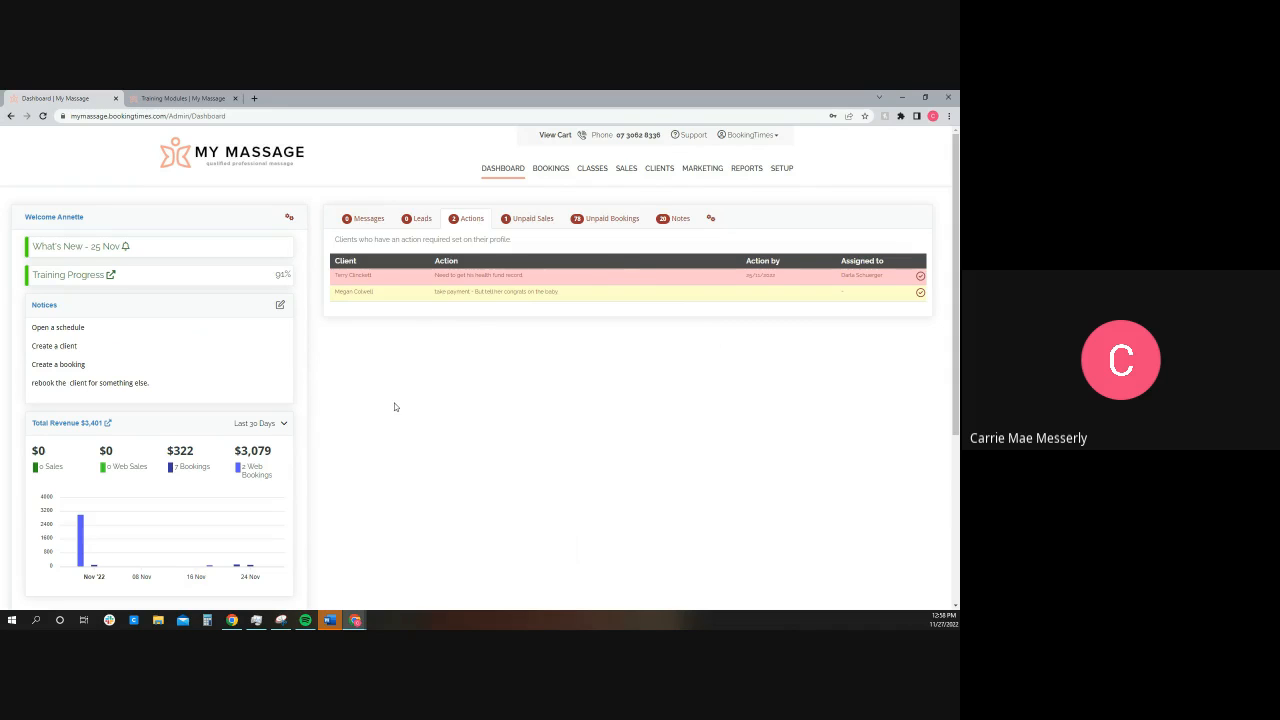
click(531, 218)
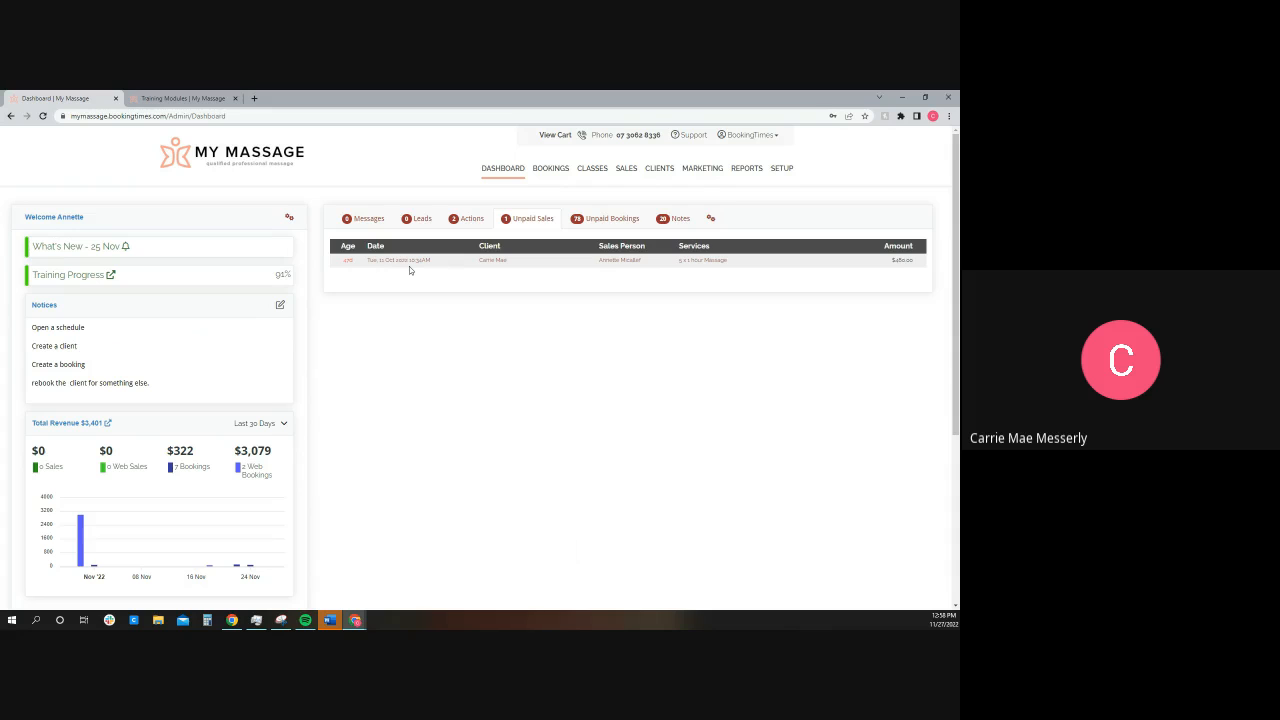
click(608, 222)
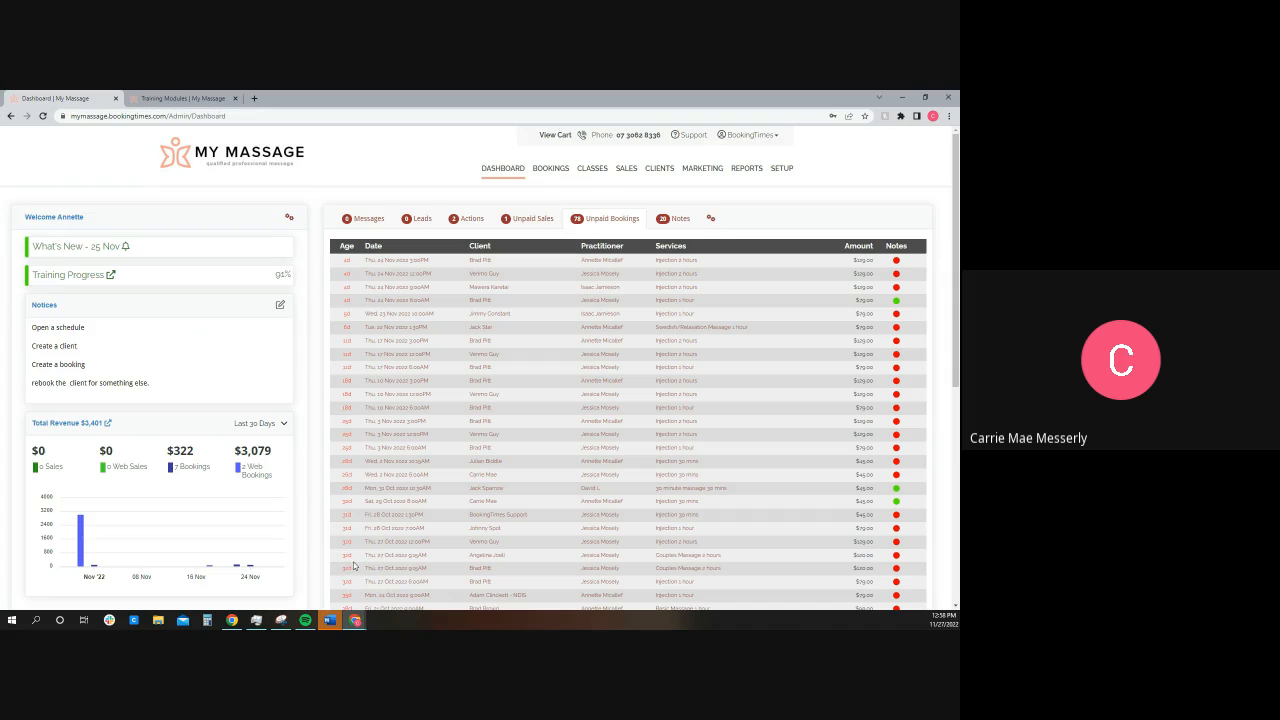
click(676, 220)
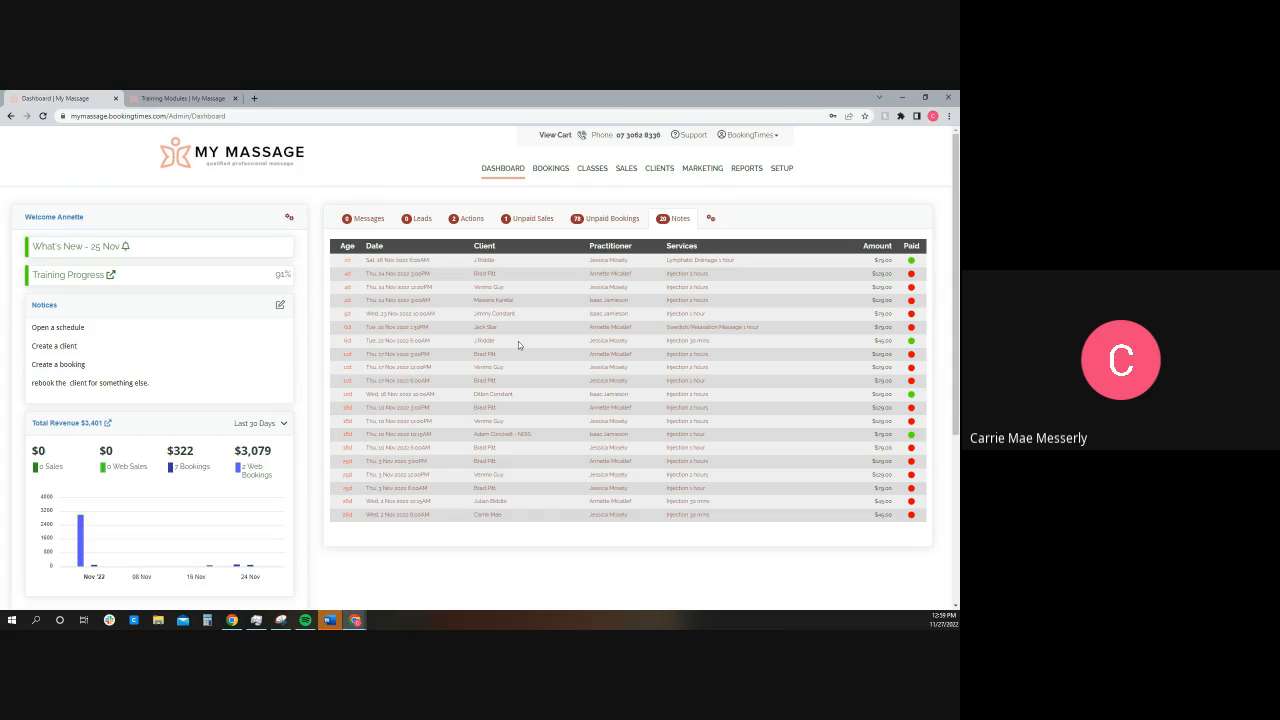
Step: Open the profile of the second client in the Notes list and open their 5 January 2023 booking from the history
click(485, 275)
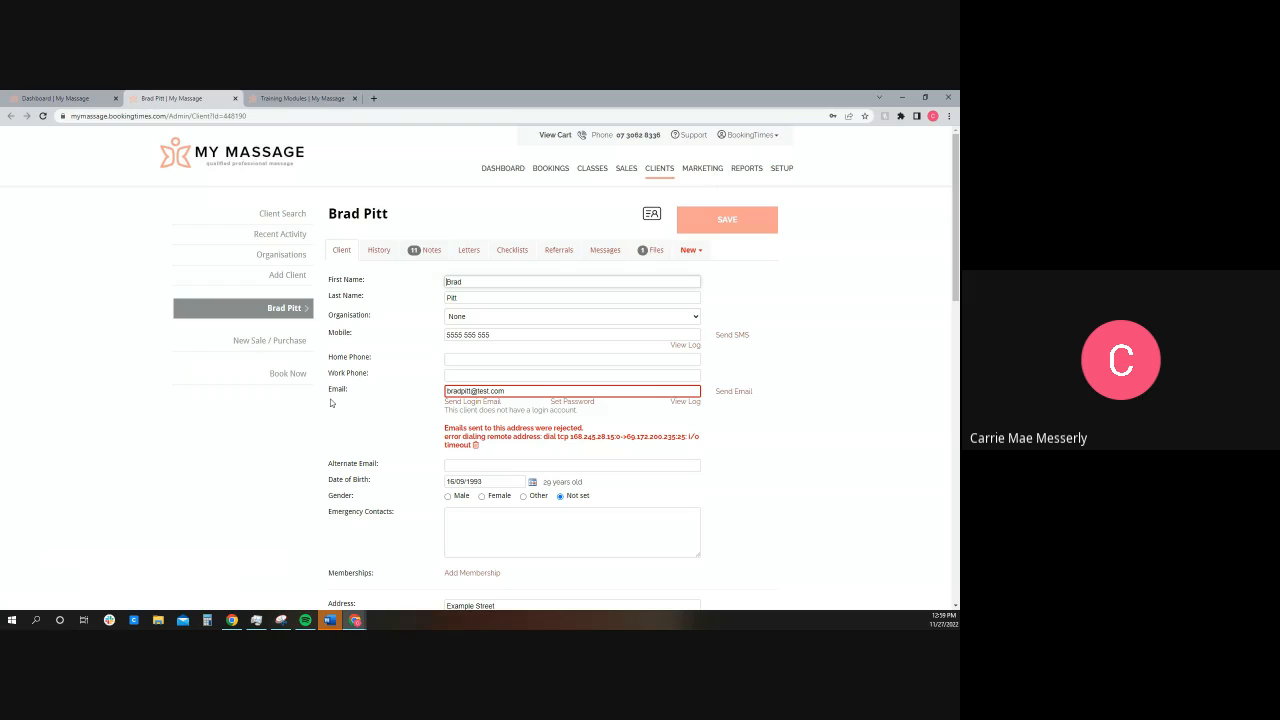
click(381, 252)
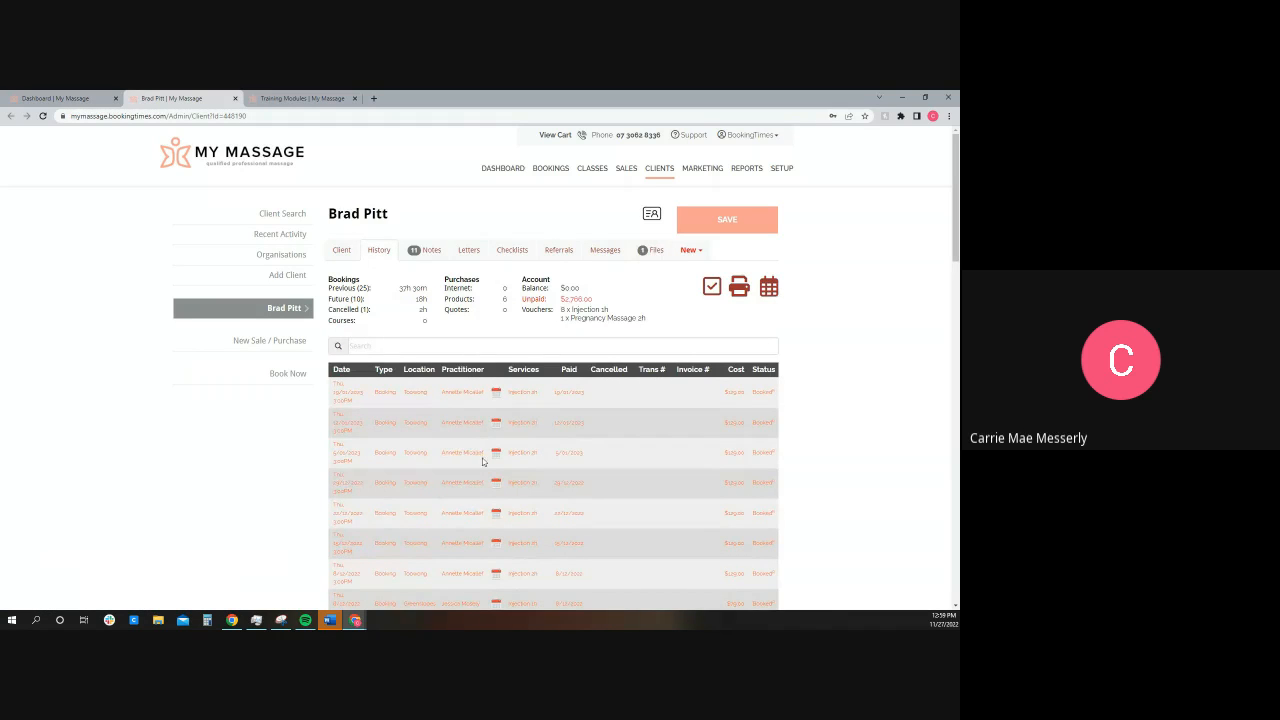
click(470, 457)
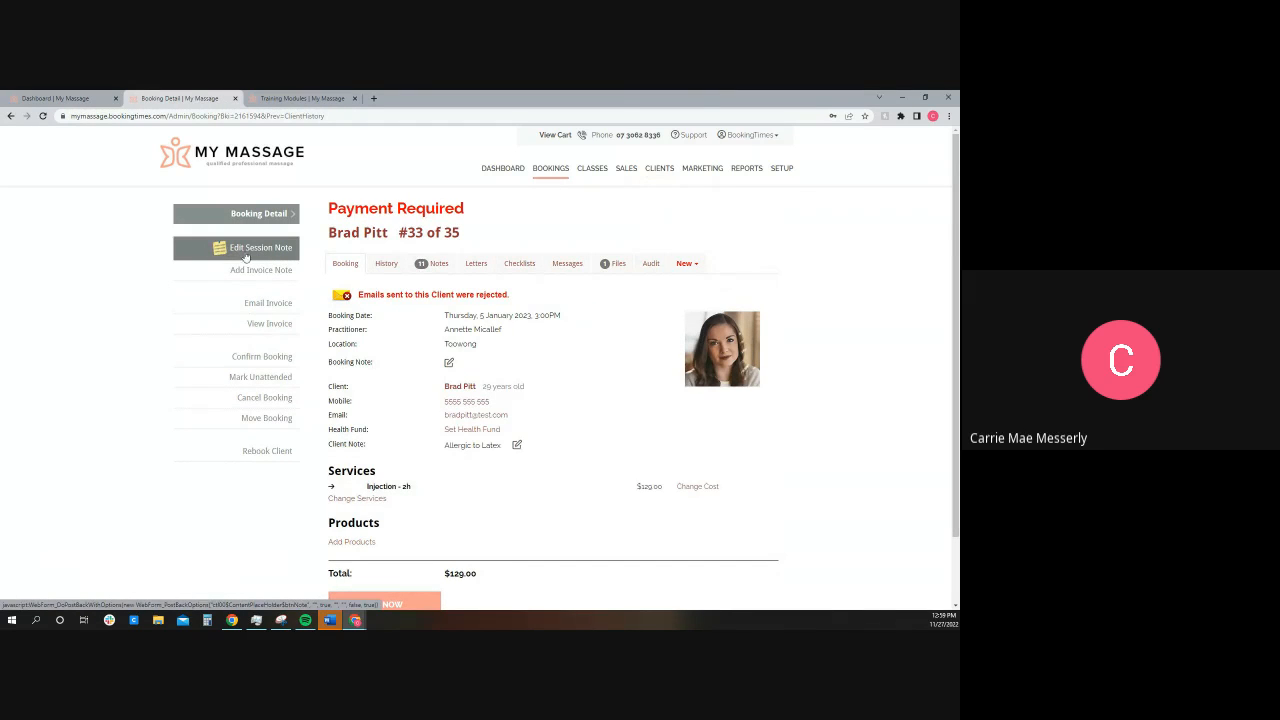
Step: Edit the booking's session note, marking the abdomen, left chest and left upper arm on the front body diagram, and save it
click(246, 256)
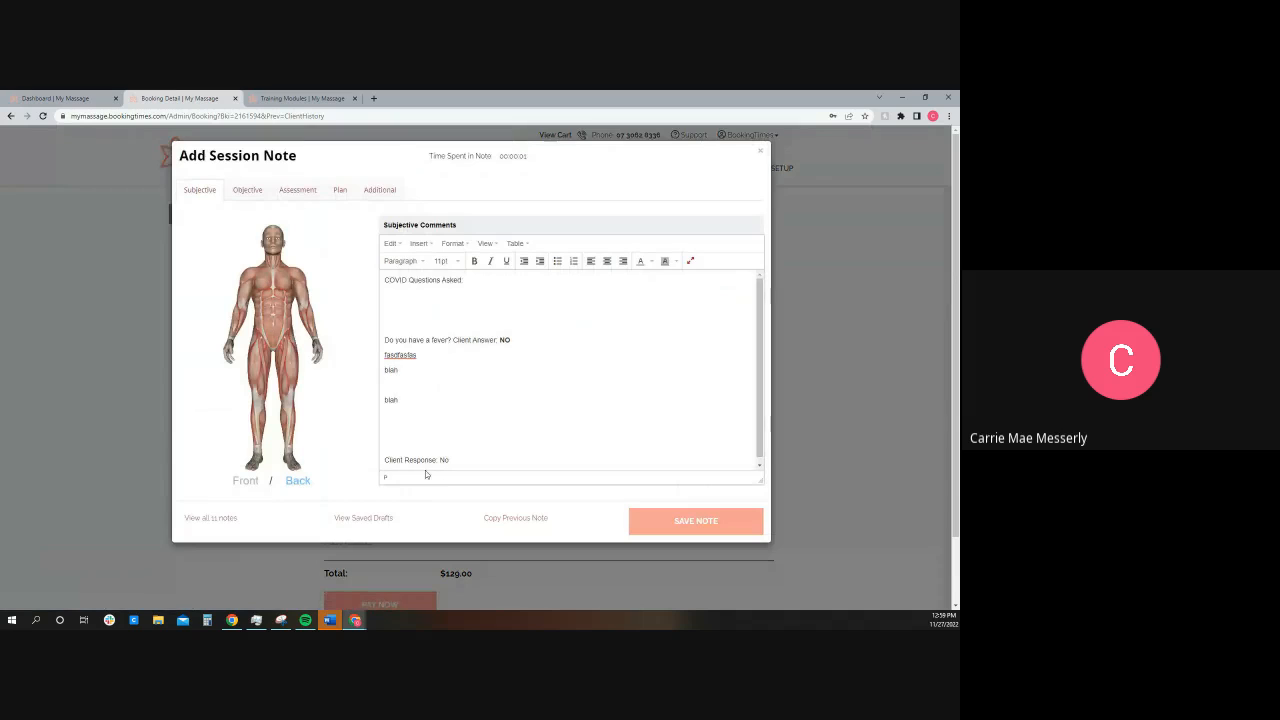
click(272, 316)
click(281, 285)
click(303, 296)
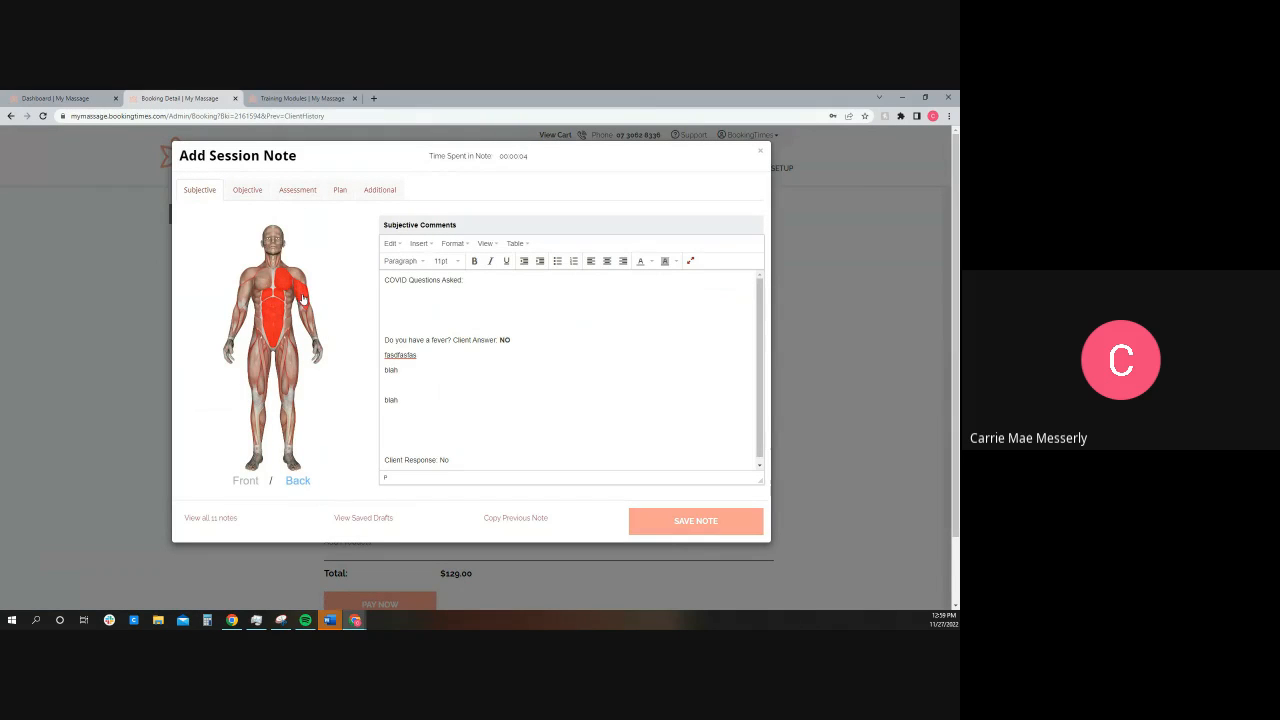
click(283, 192)
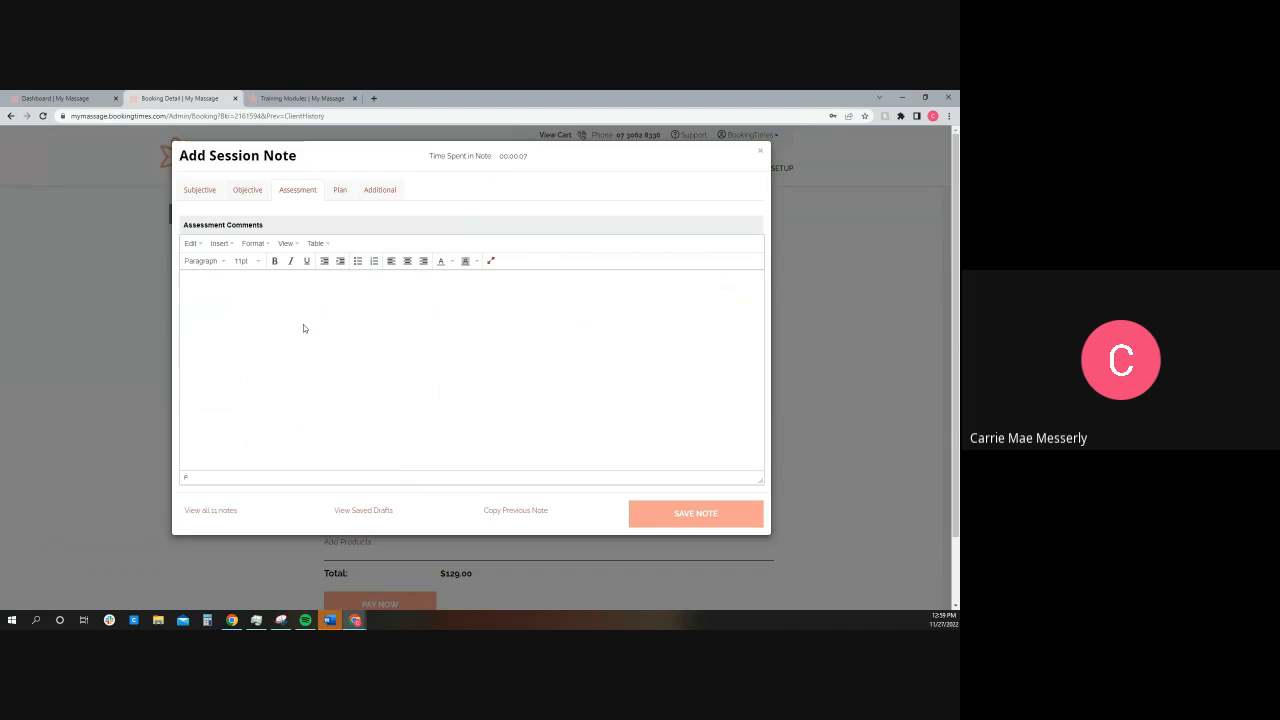
click(199, 190)
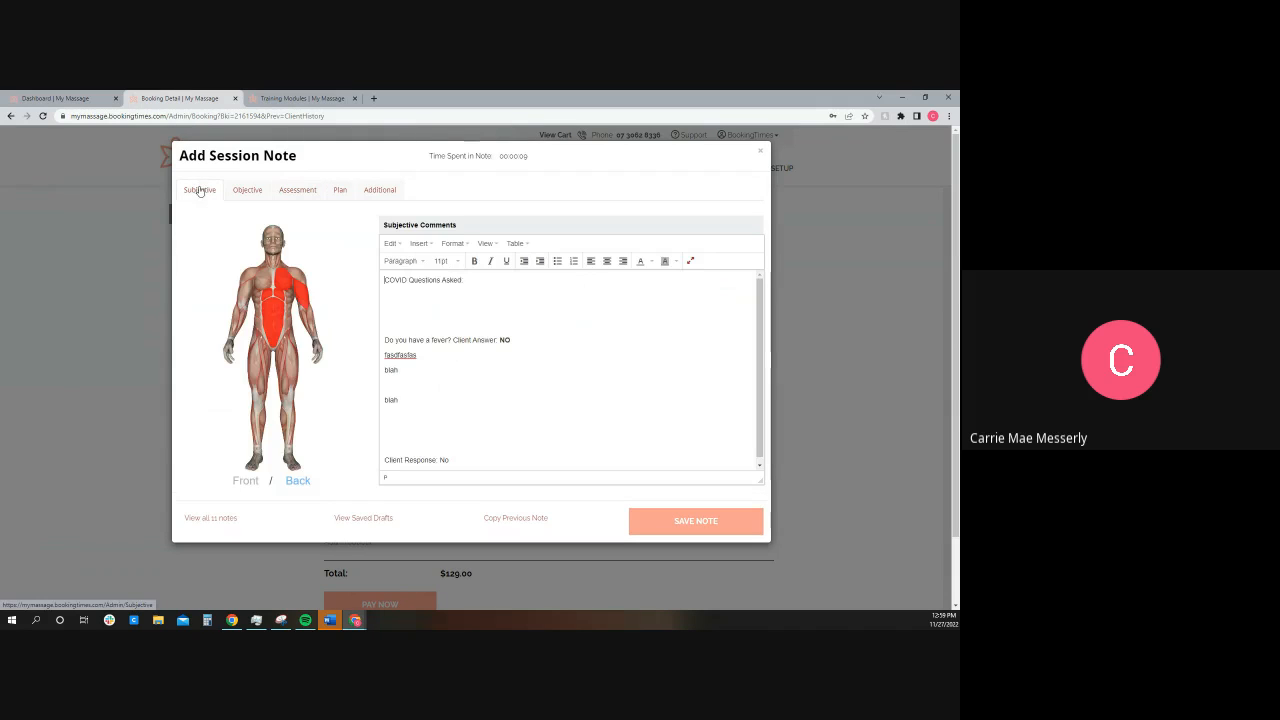
drag(390, 280, 470, 282)
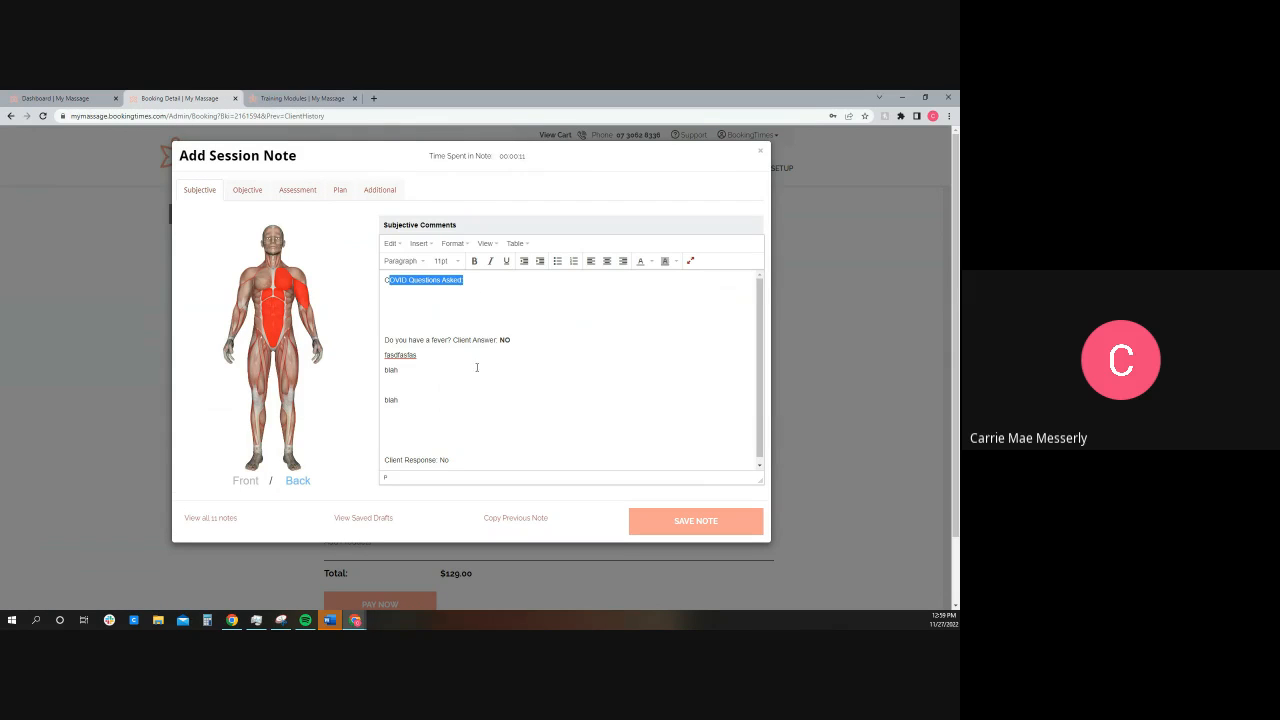
click(704, 519)
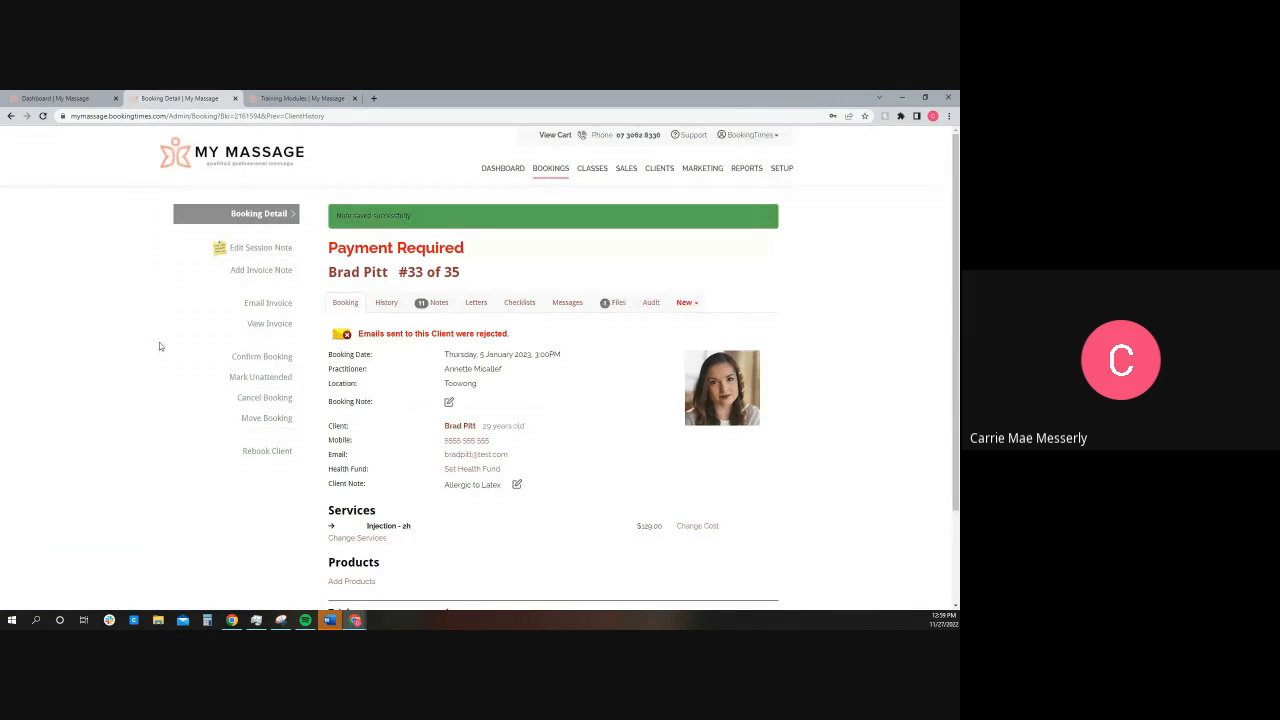
Step: Return to the dashboard and review the Display options for bookings and actions, closing them without changes
click(503, 168)
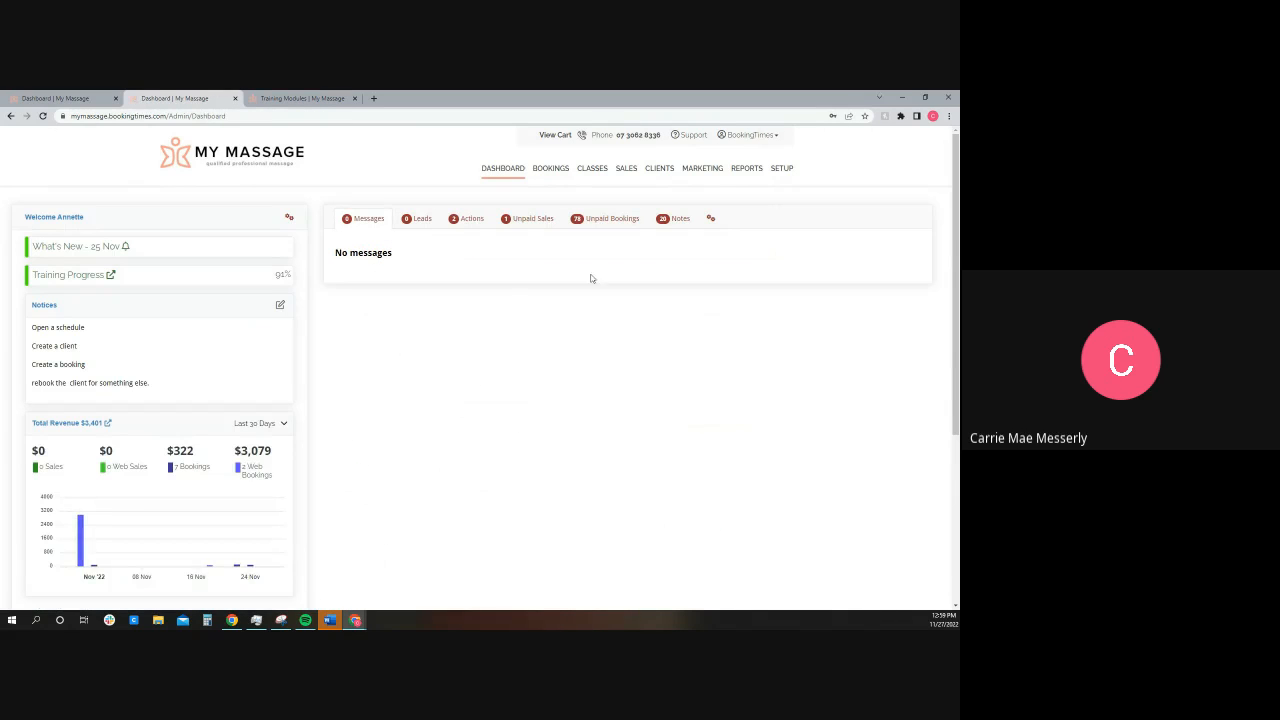
click(711, 218)
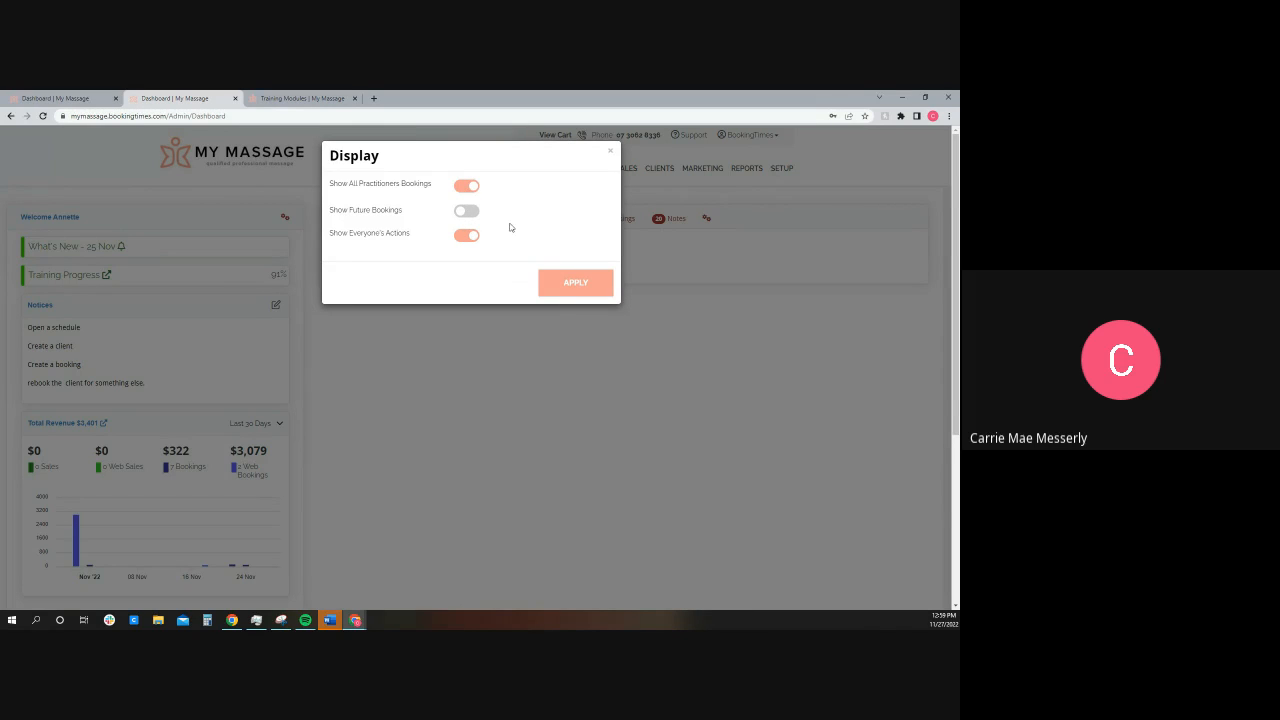
click(611, 155)
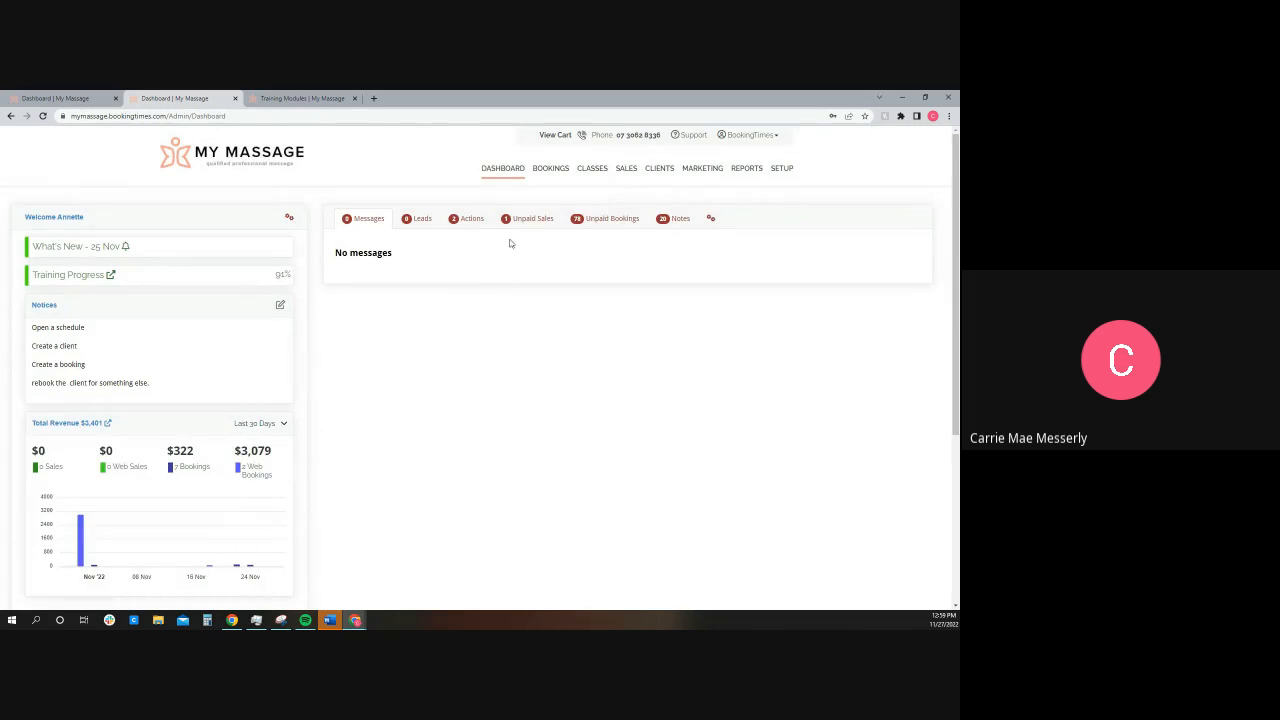
Step: Schedule a 15-minute publicly available slot for the first practitioner at Greenslopes on Monday, 28 November 2022 at 7:00AM
click(548, 169)
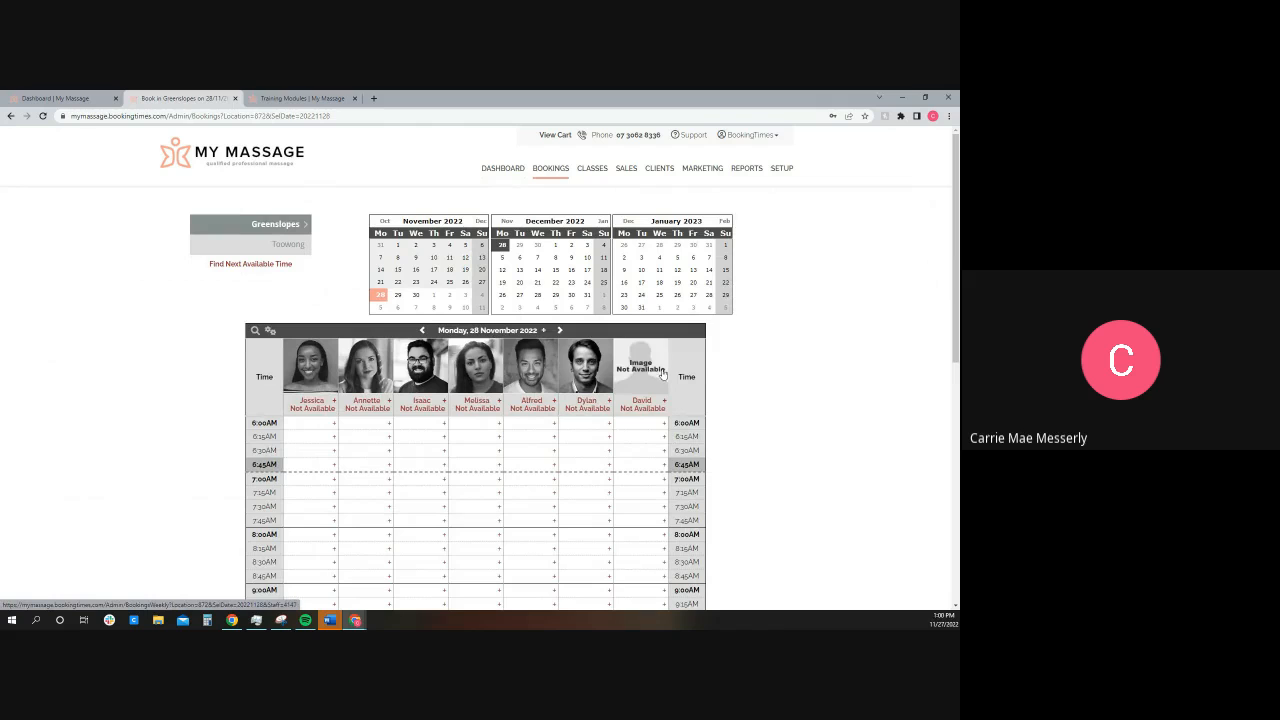
scroll(676, 378, down, 3)
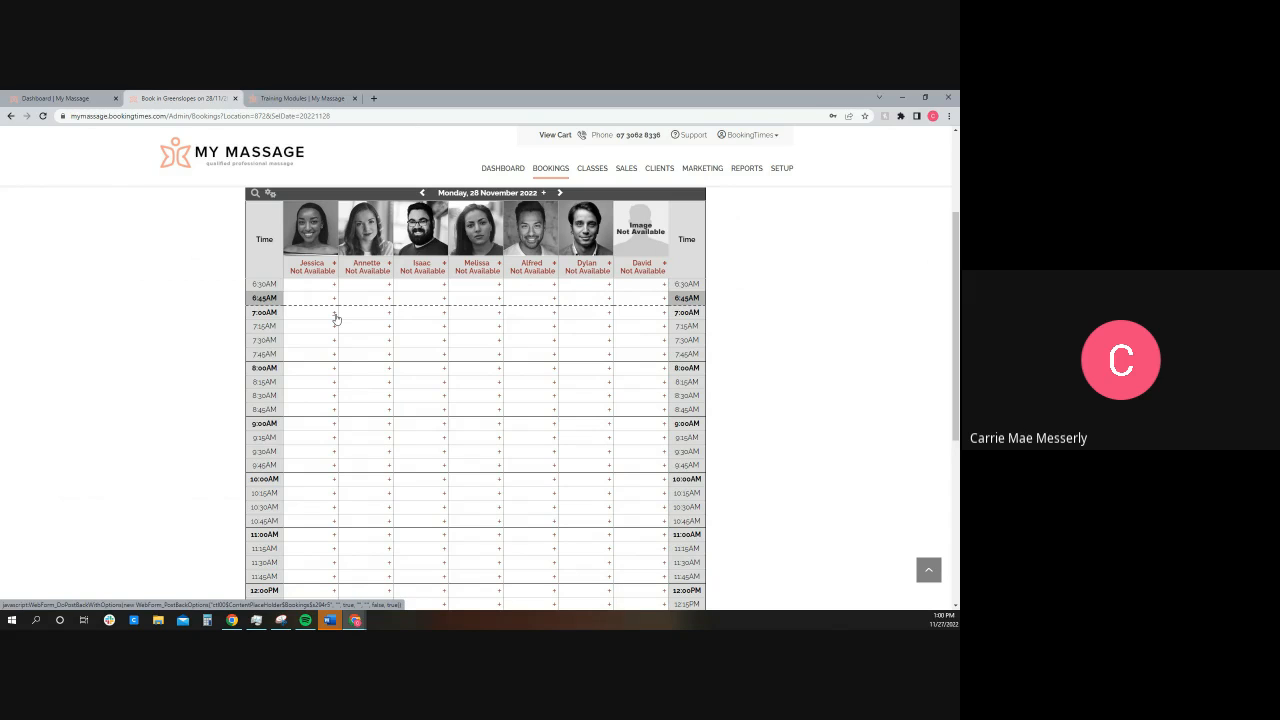
click(335, 315)
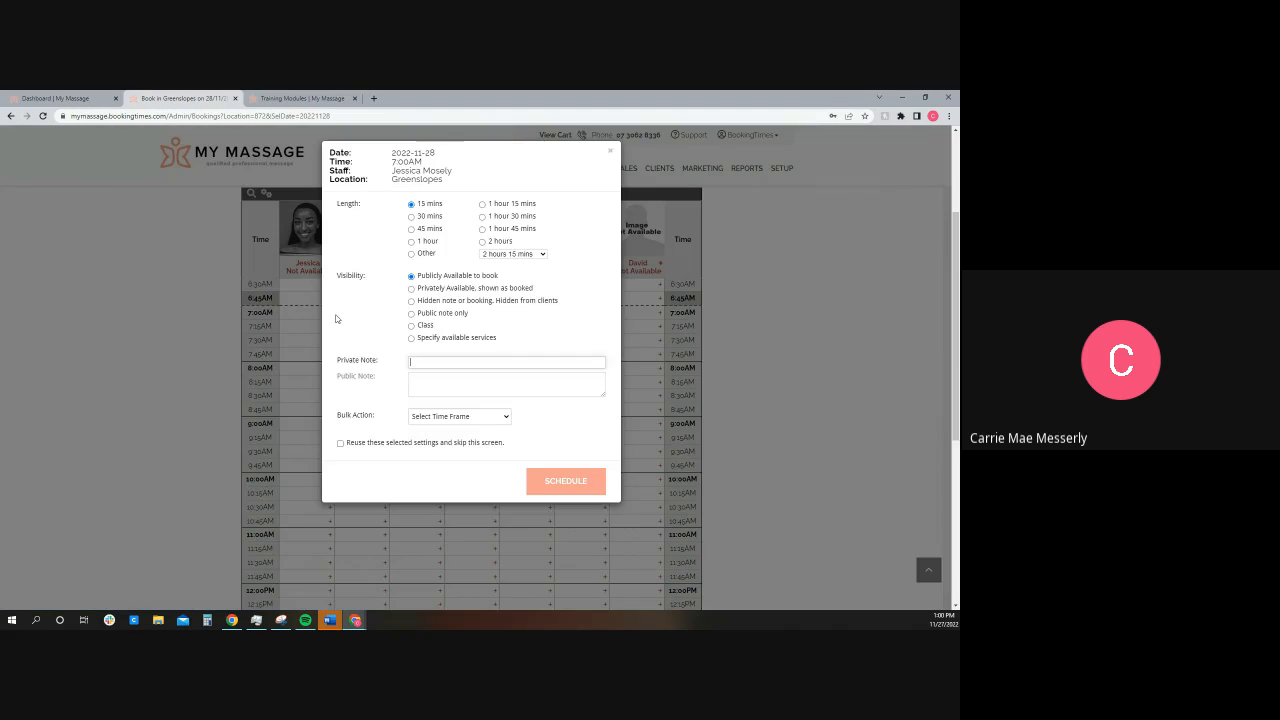
click(548, 476)
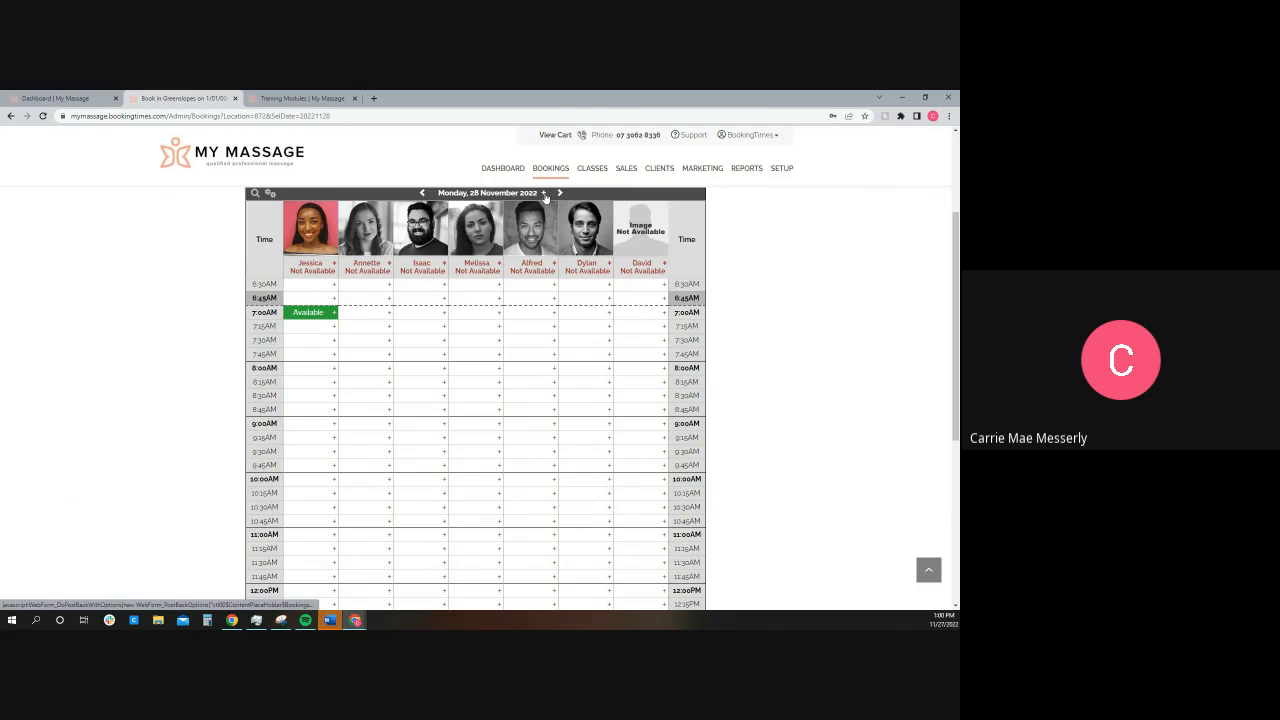
Step: In the first practitioner's weekly schedule, add 15-minute available slots on Monday at 7:15AM, 7:30AM and 7:45AM, enabling reuse of the selected settings
click(545, 197)
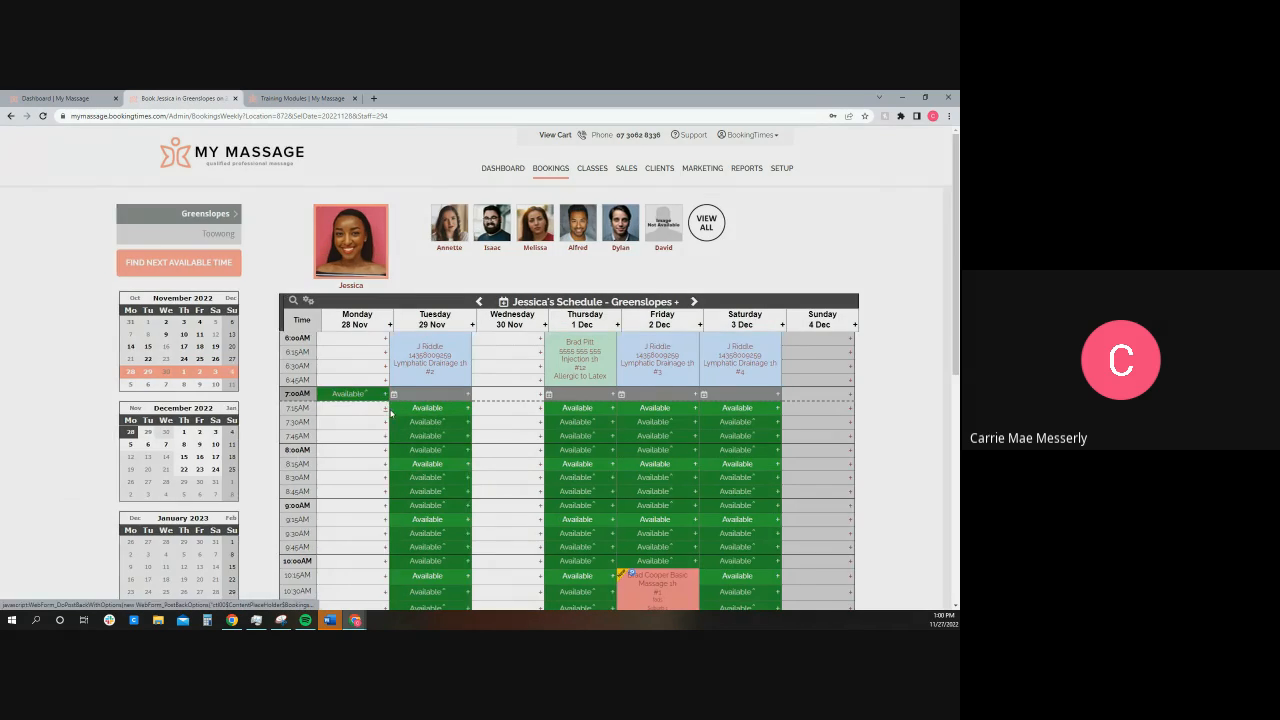
click(390, 411)
click(551, 480)
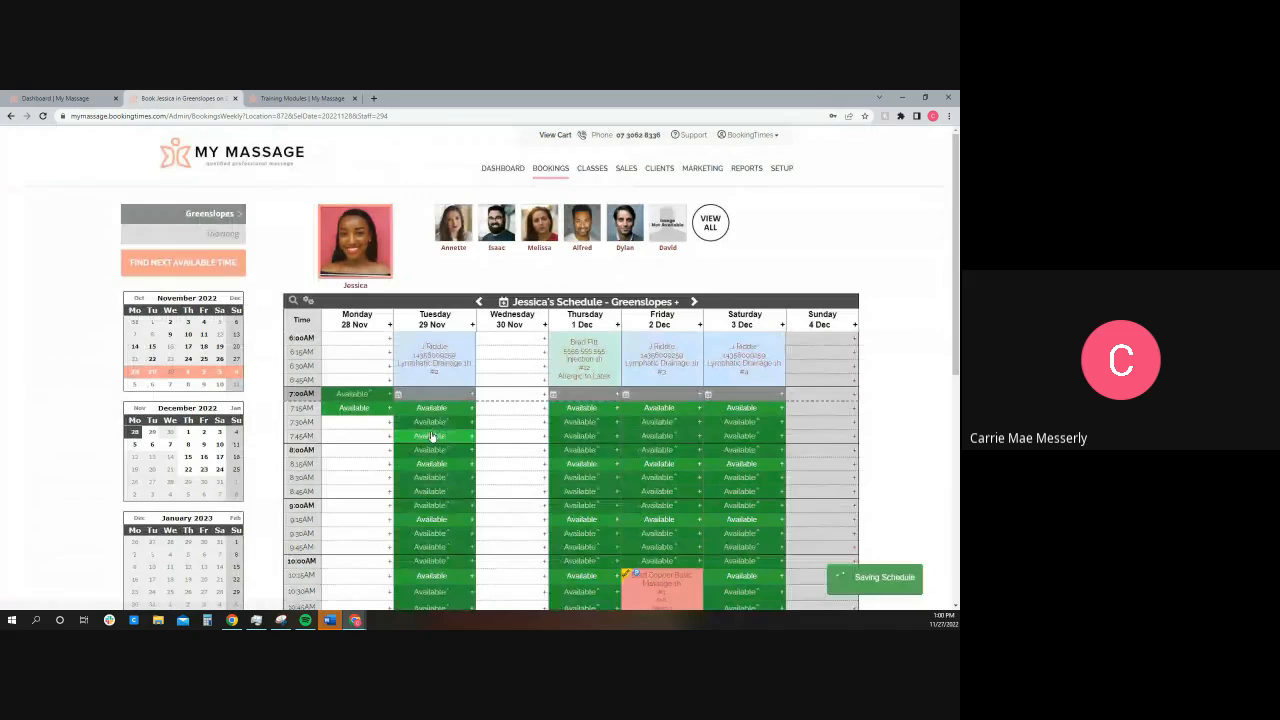
click(390, 422)
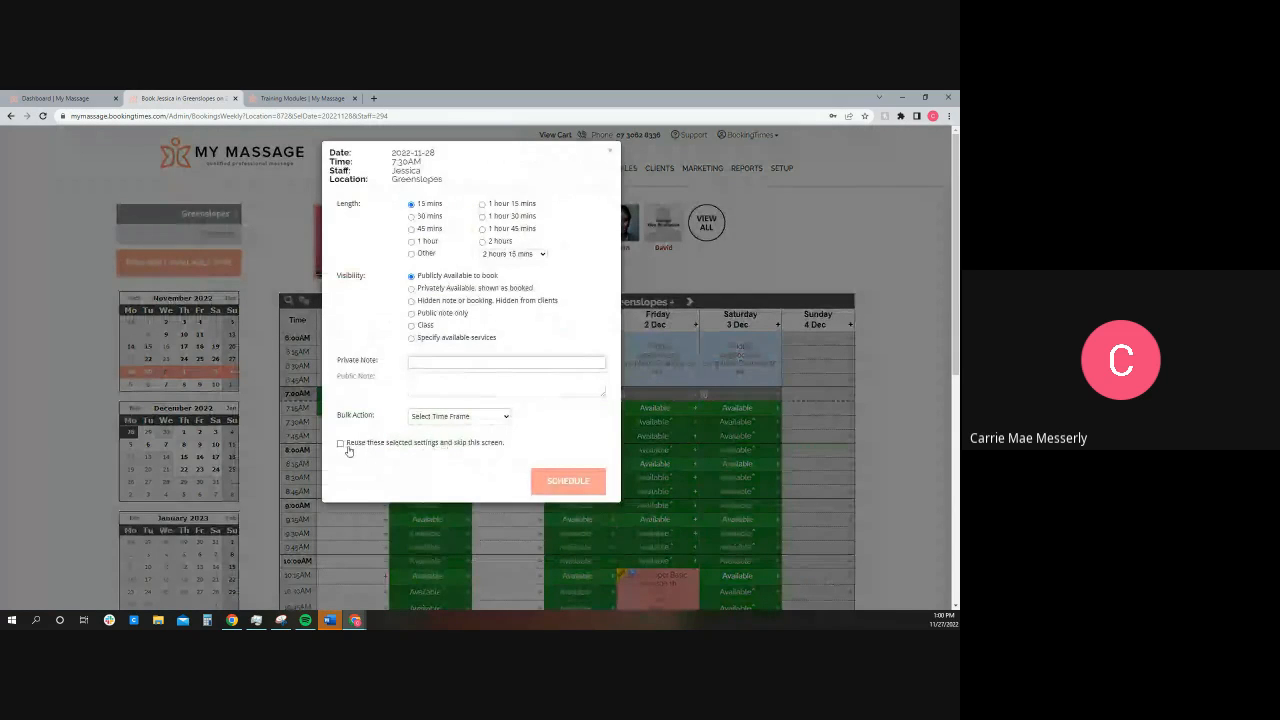
click(386, 448)
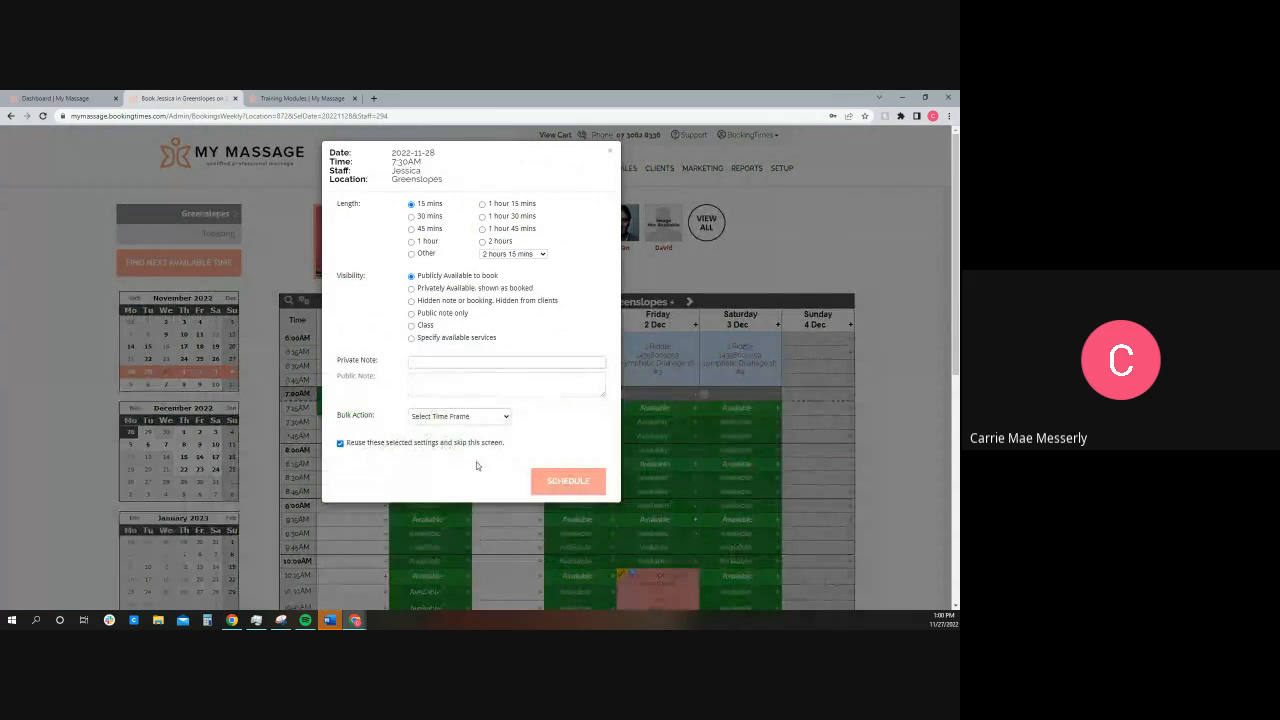
click(567, 484)
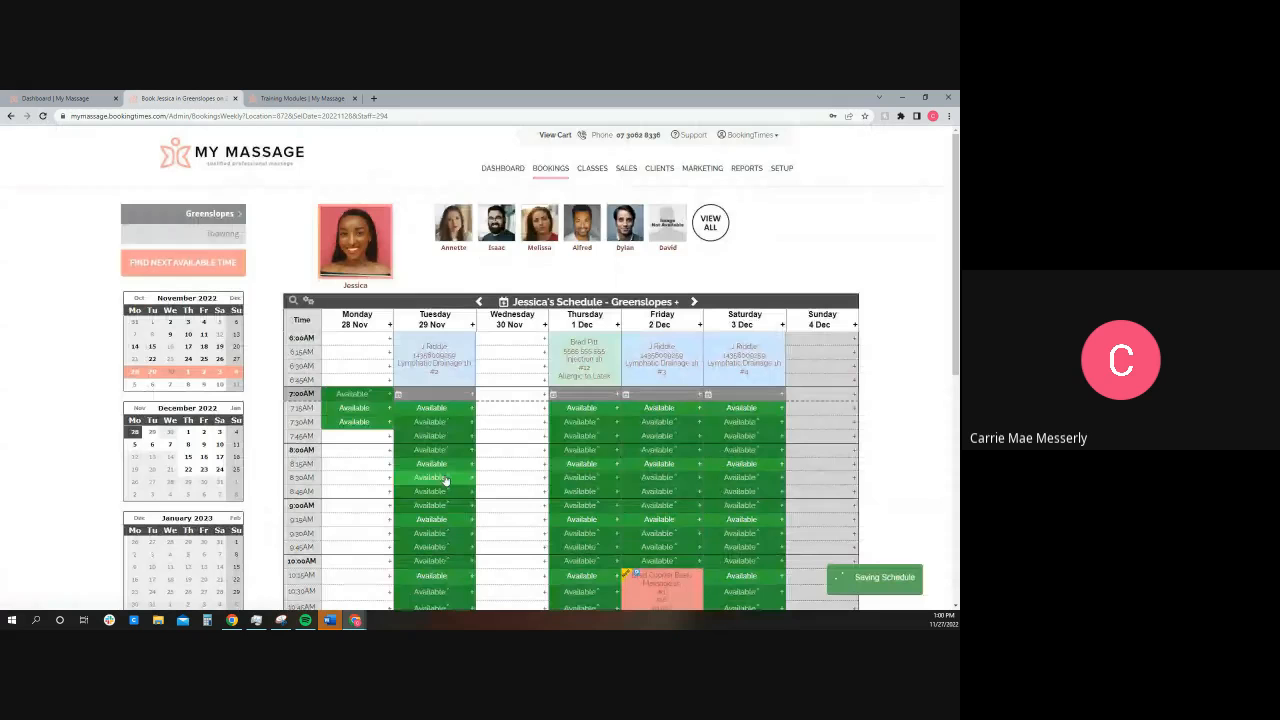
Step: Schedule Monday availability from 8:15AM using the Next 4 Hours bulk action
click(390, 463)
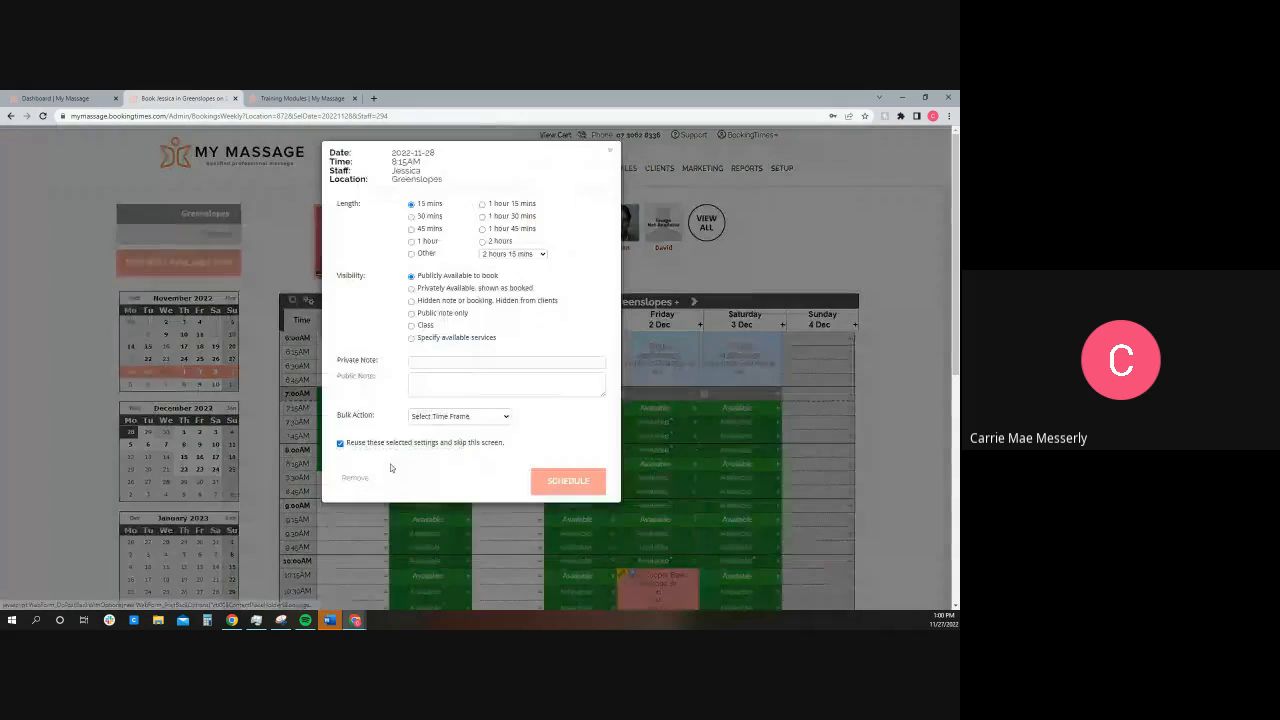
click(430, 425)
click(440, 532)
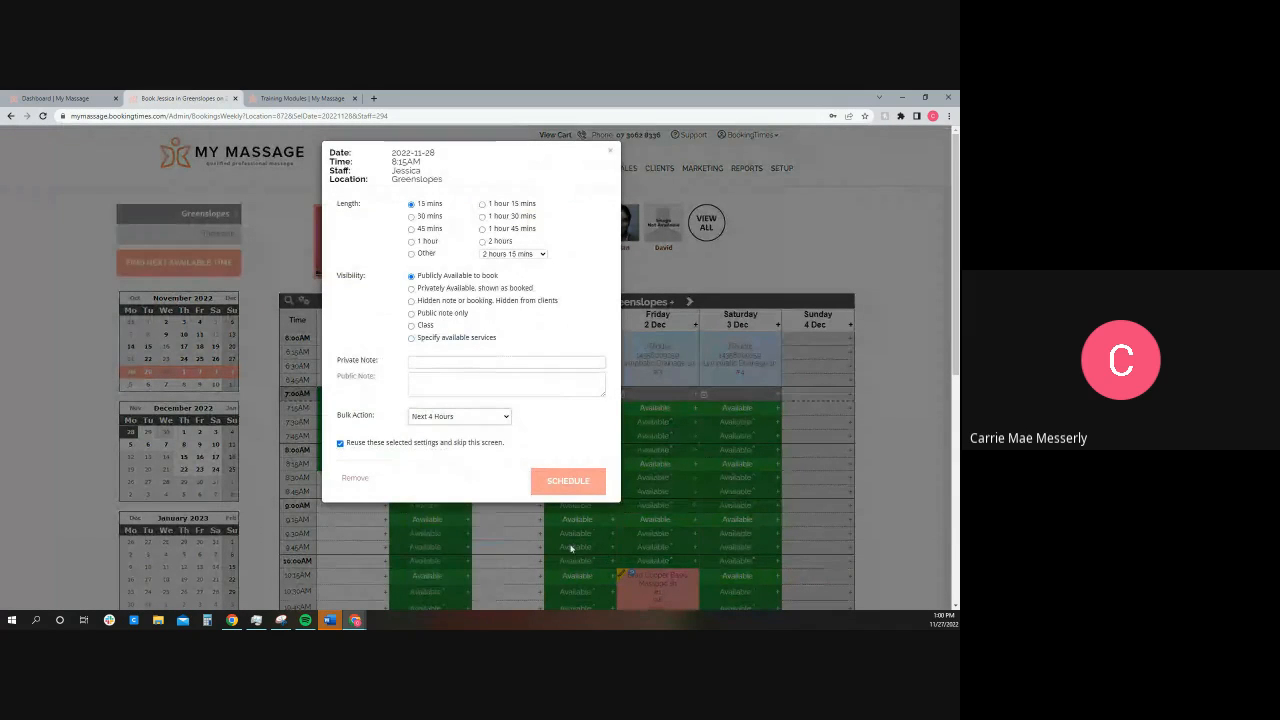
click(558, 484)
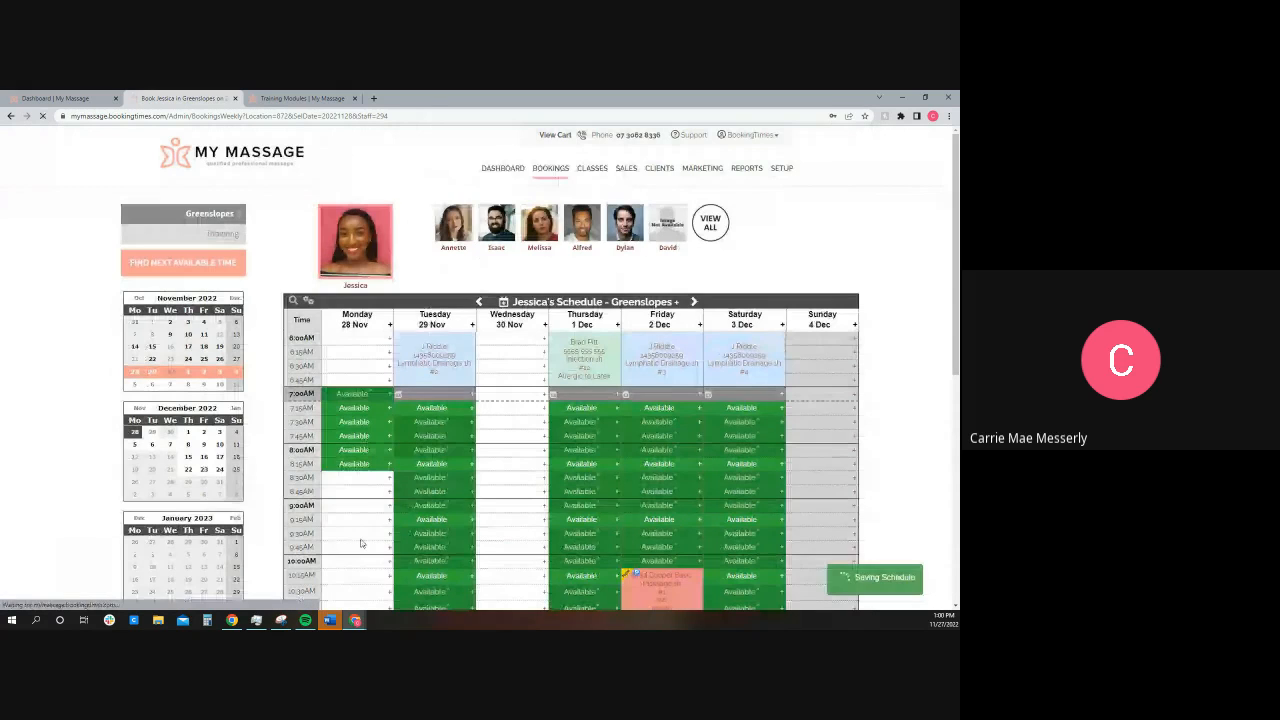
Step: Make Wednesday, 30 November 2022 fully available and look over the resulting weekly schedule
click(545, 327)
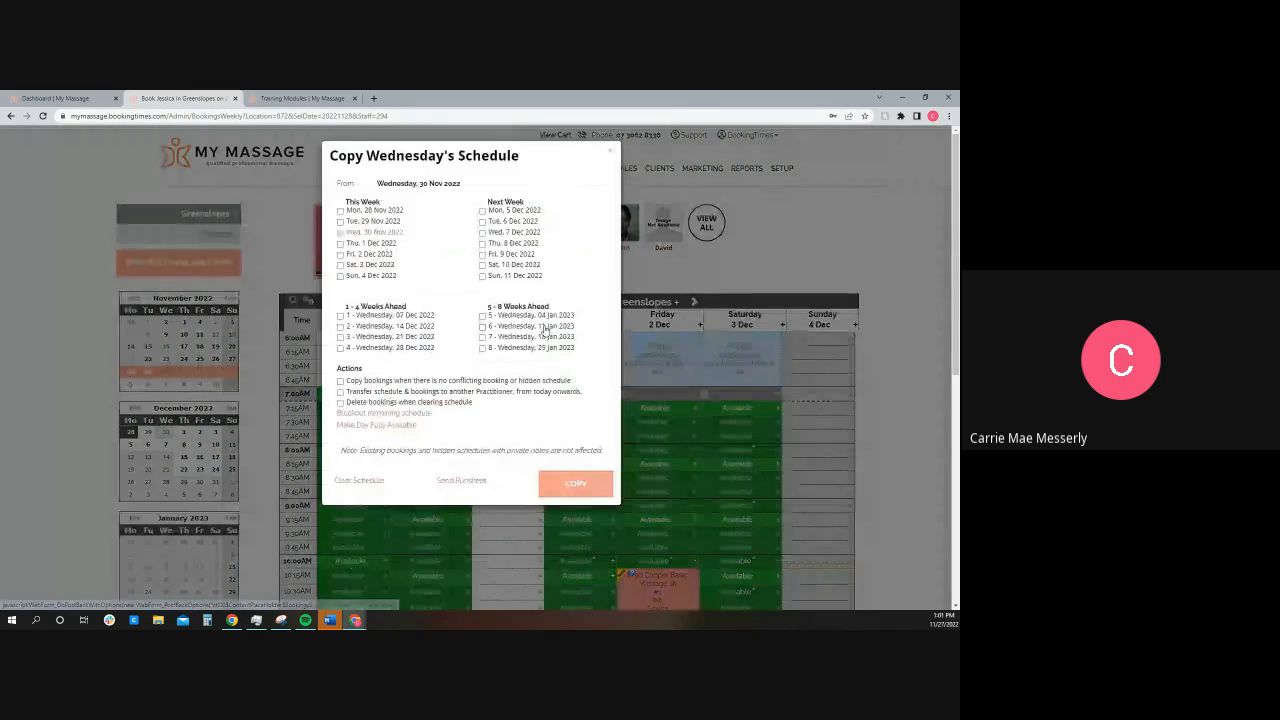
click(380, 425)
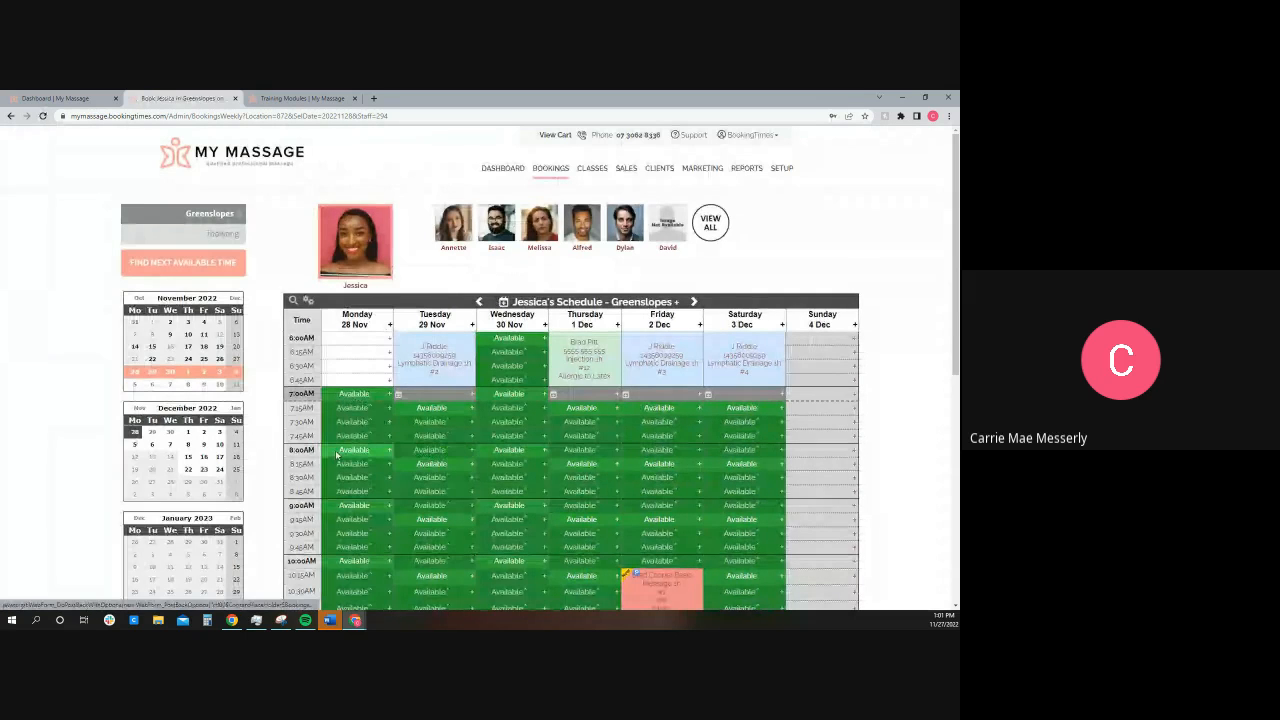
scroll(386, 473, down, 3)
scroll(720, 485, down, 5)
scroll(700, 480, up, 10)
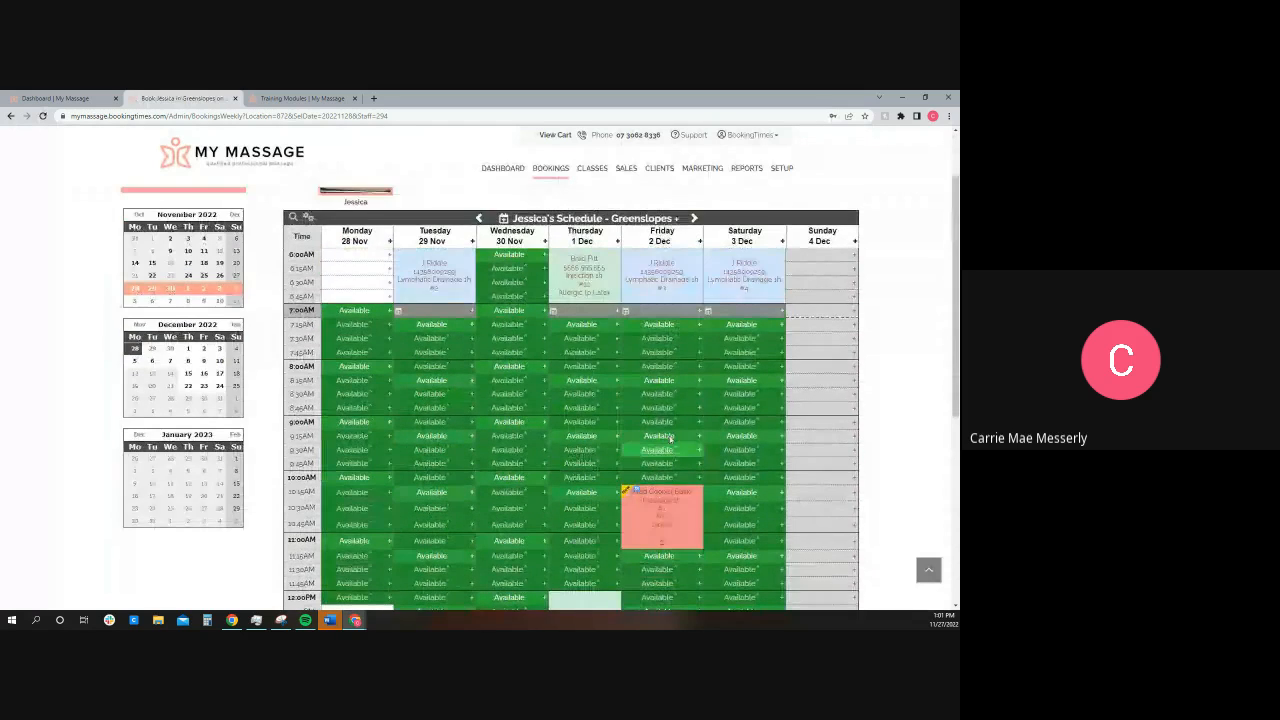
Step: Review the Copy Weekly Schedule options for the week starting 28/11/2022 and close them without copying
click(676, 301)
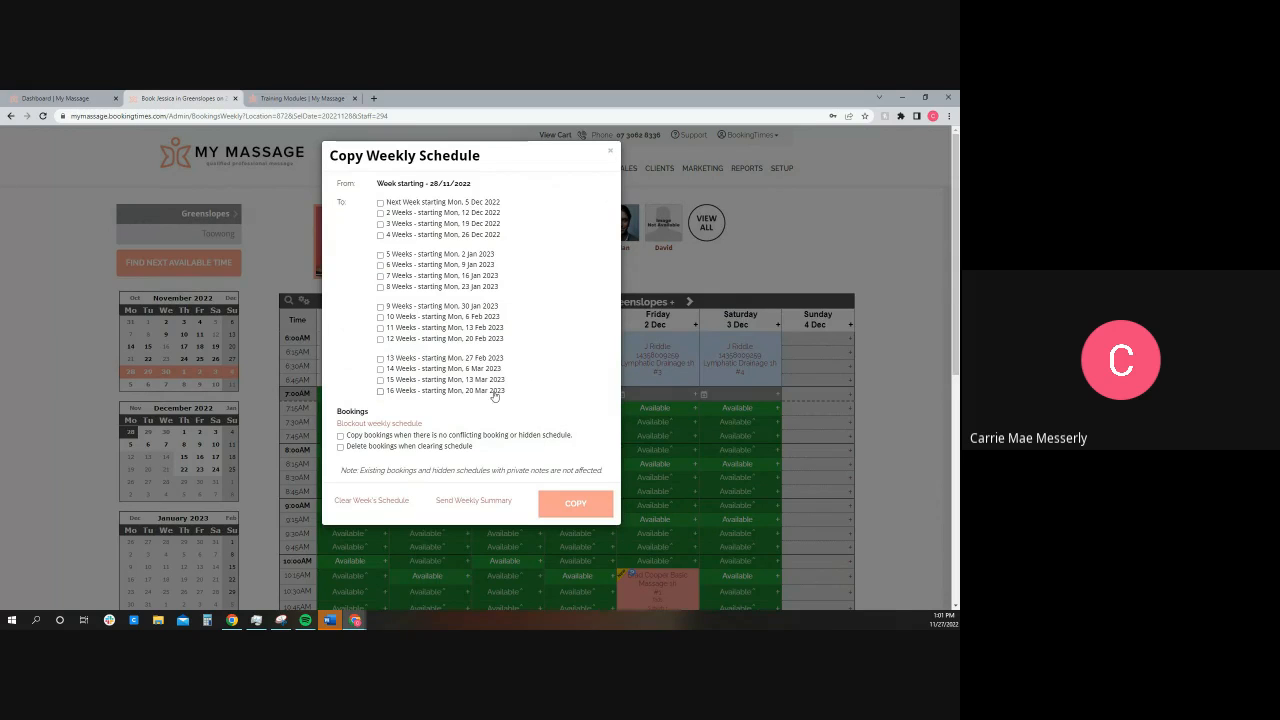
click(613, 154)
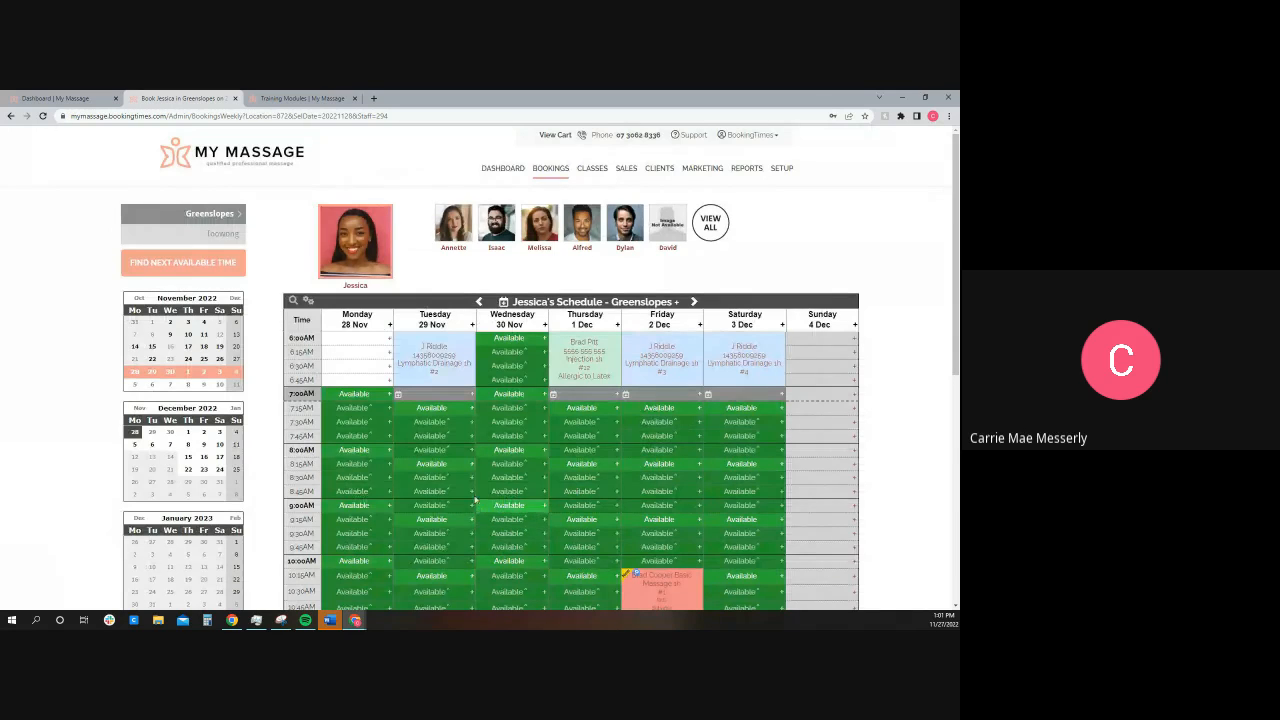
Step: Move to the week of 5 December and start a booking in the 7:00AM slot on Tuesday, 6 December 2022
drag(388, 116, 176, 116)
click(695, 302)
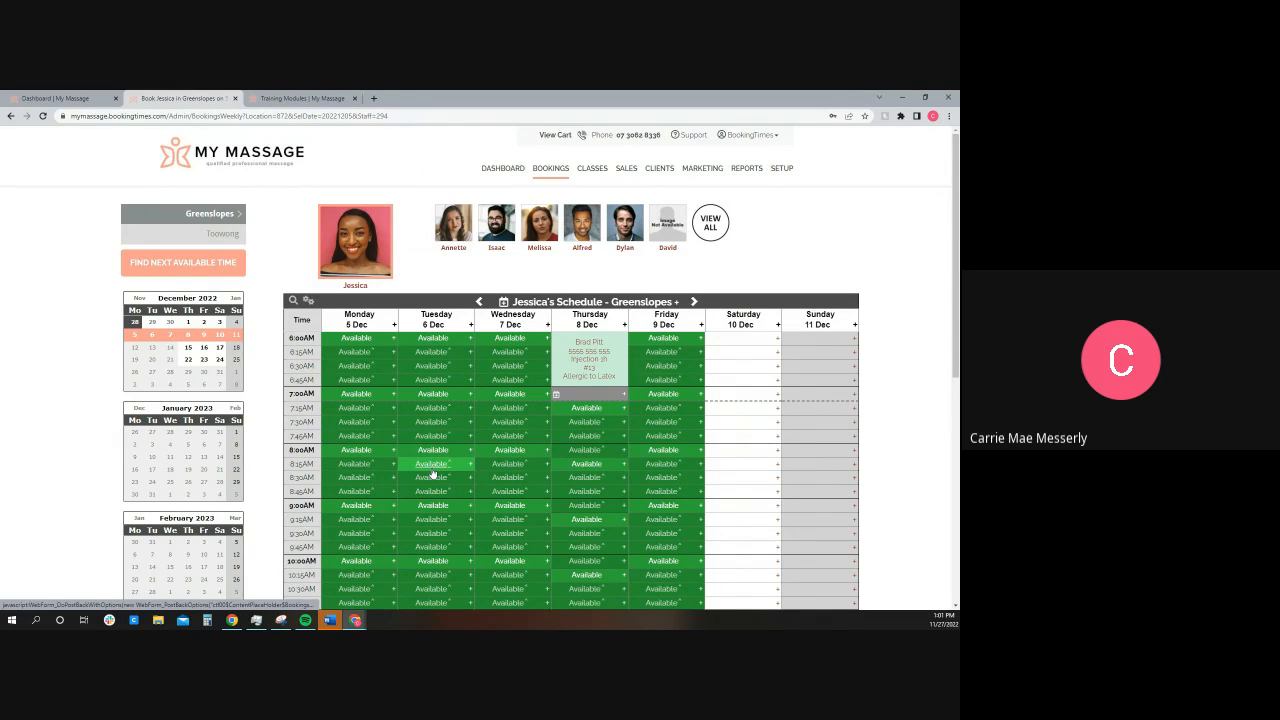
click(433, 395)
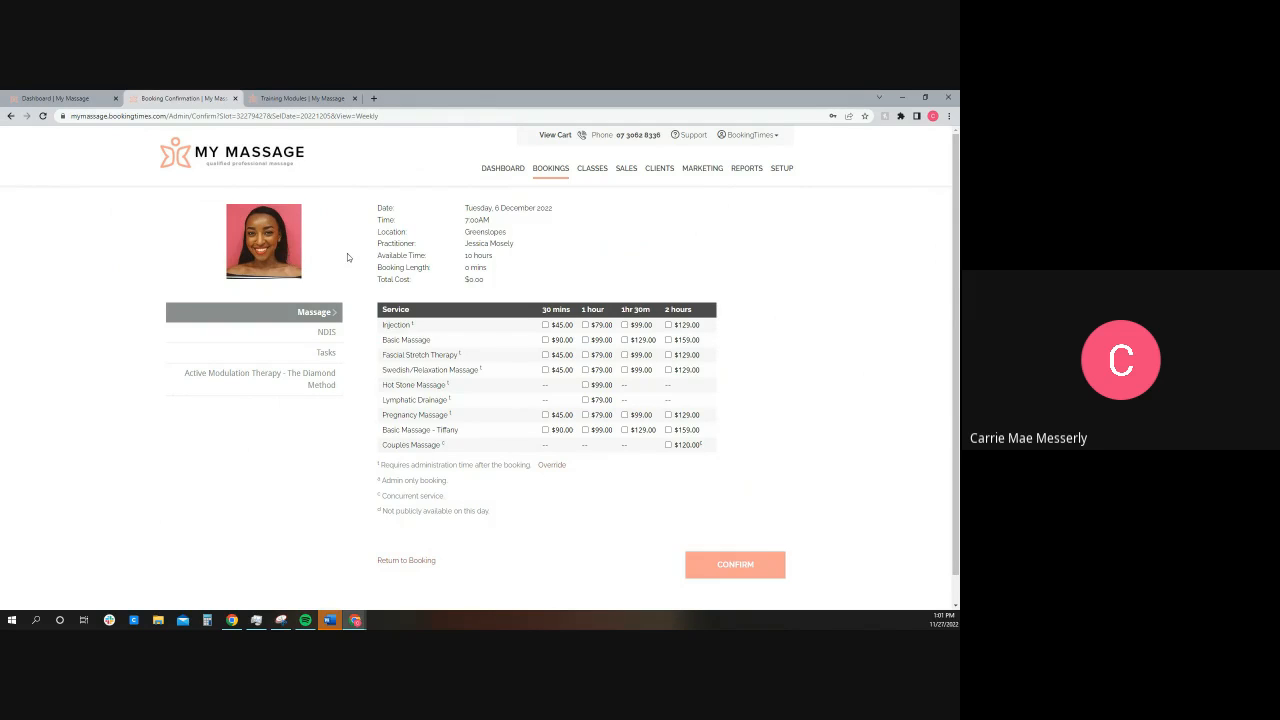
Step: Select a 2-hour Basic Massage and a 1-hour Injection as the services for the booking and confirm them
click(668, 325)
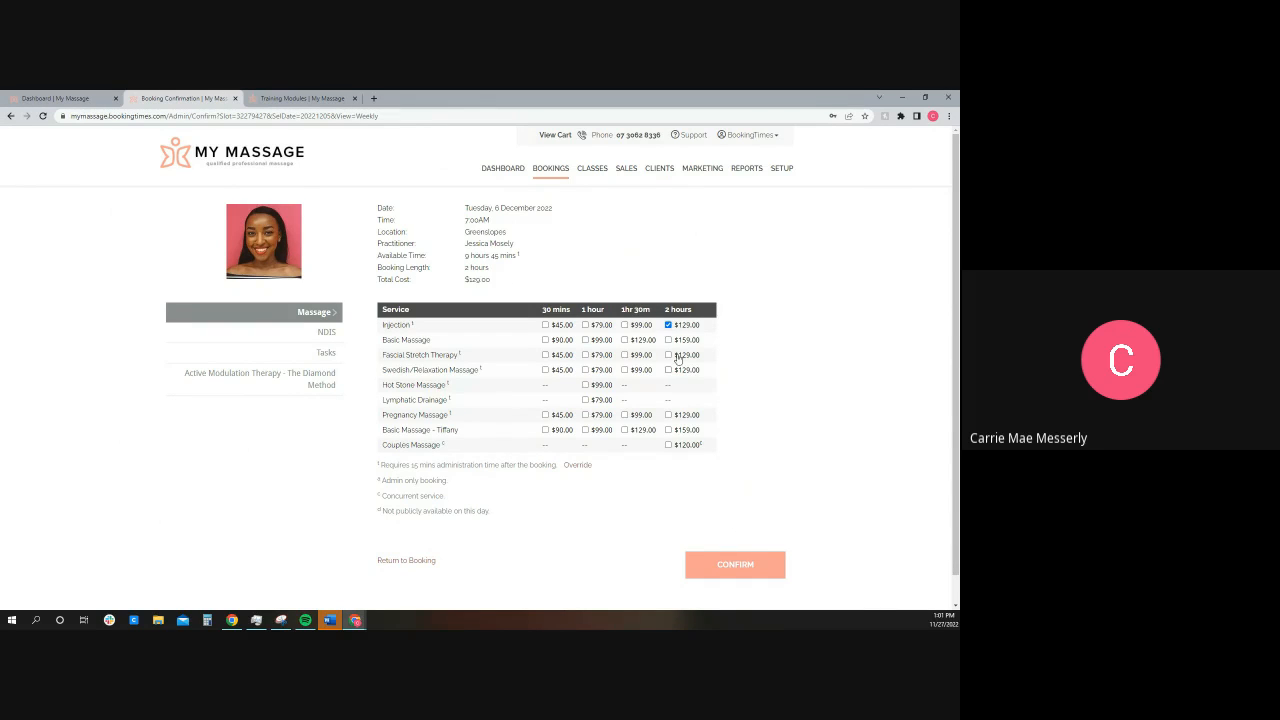
click(668, 340)
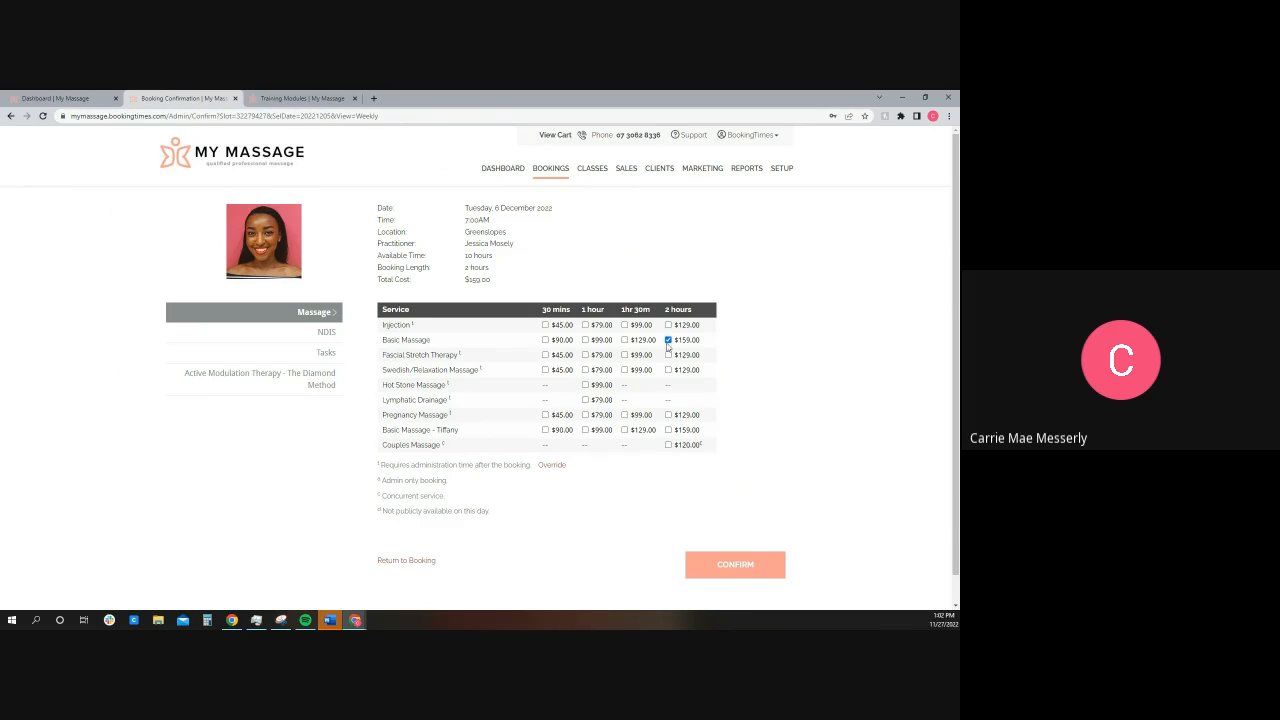
click(585, 325)
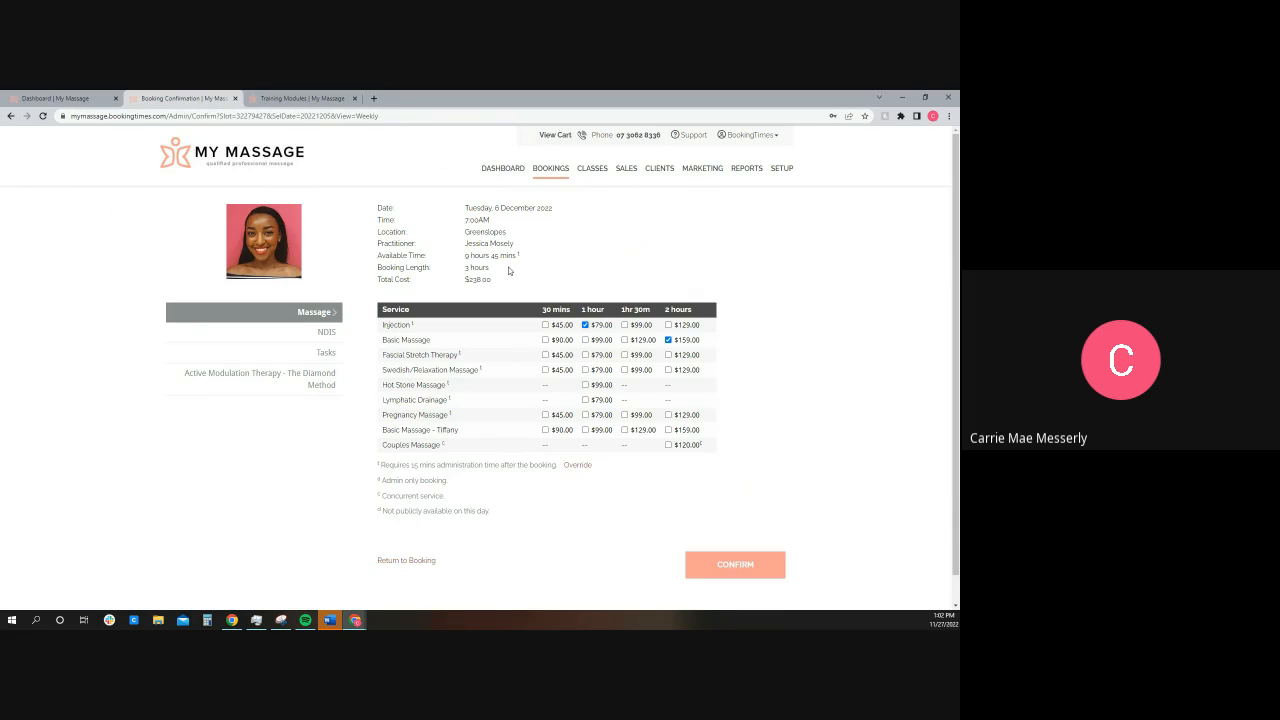
drag(528, 256, 465, 255)
click(535, 286)
click(740, 570)
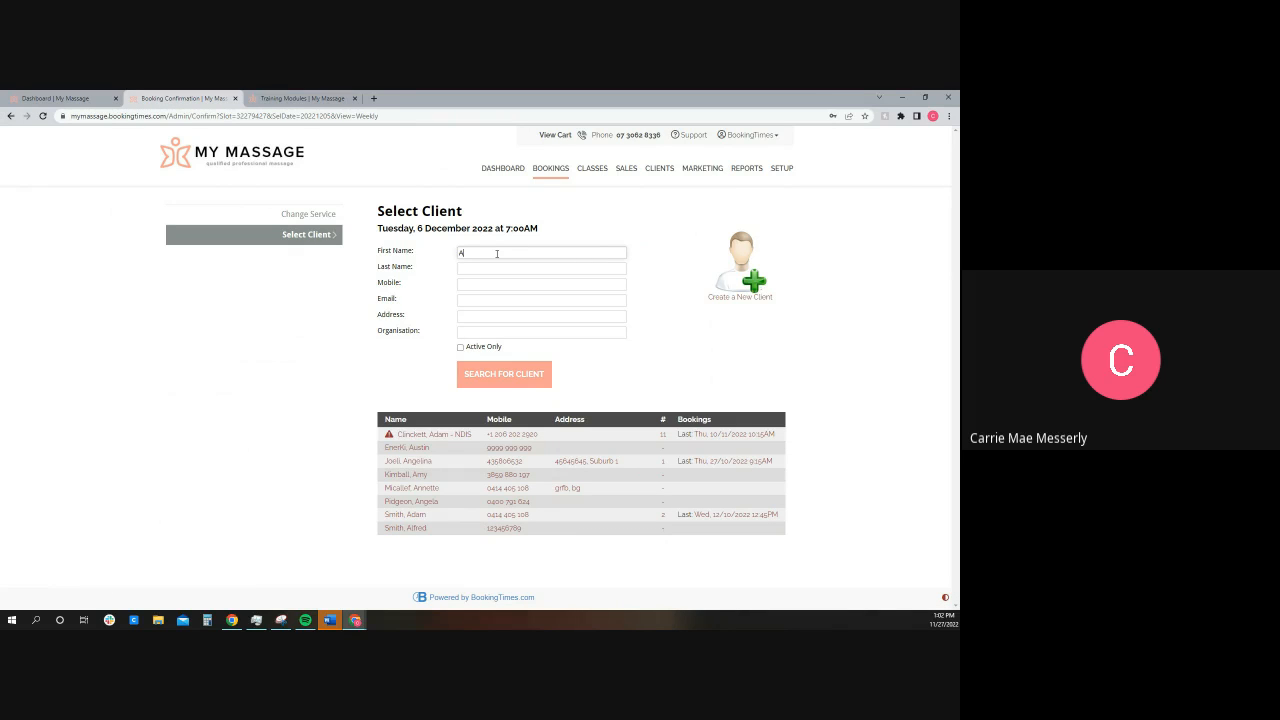
Step: Enter the client's first name, last name, mobile and email, and create a new client from these details
key(Tab)
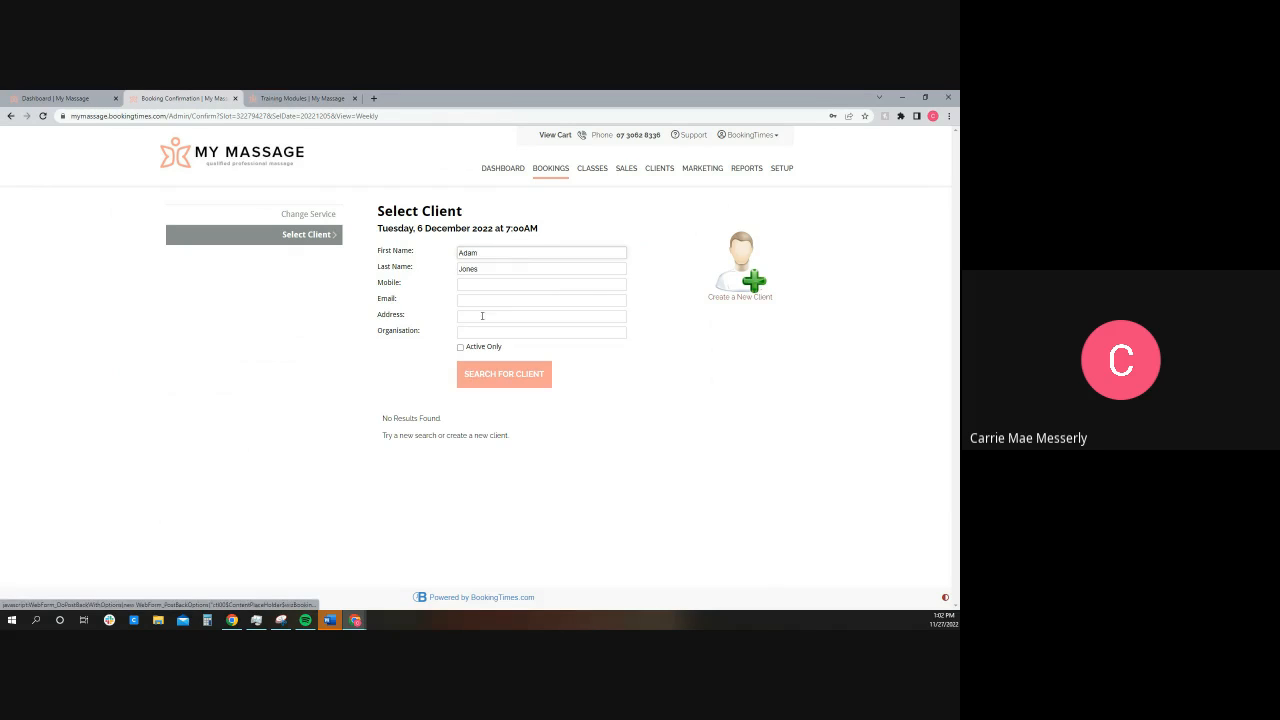
click(480, 286)
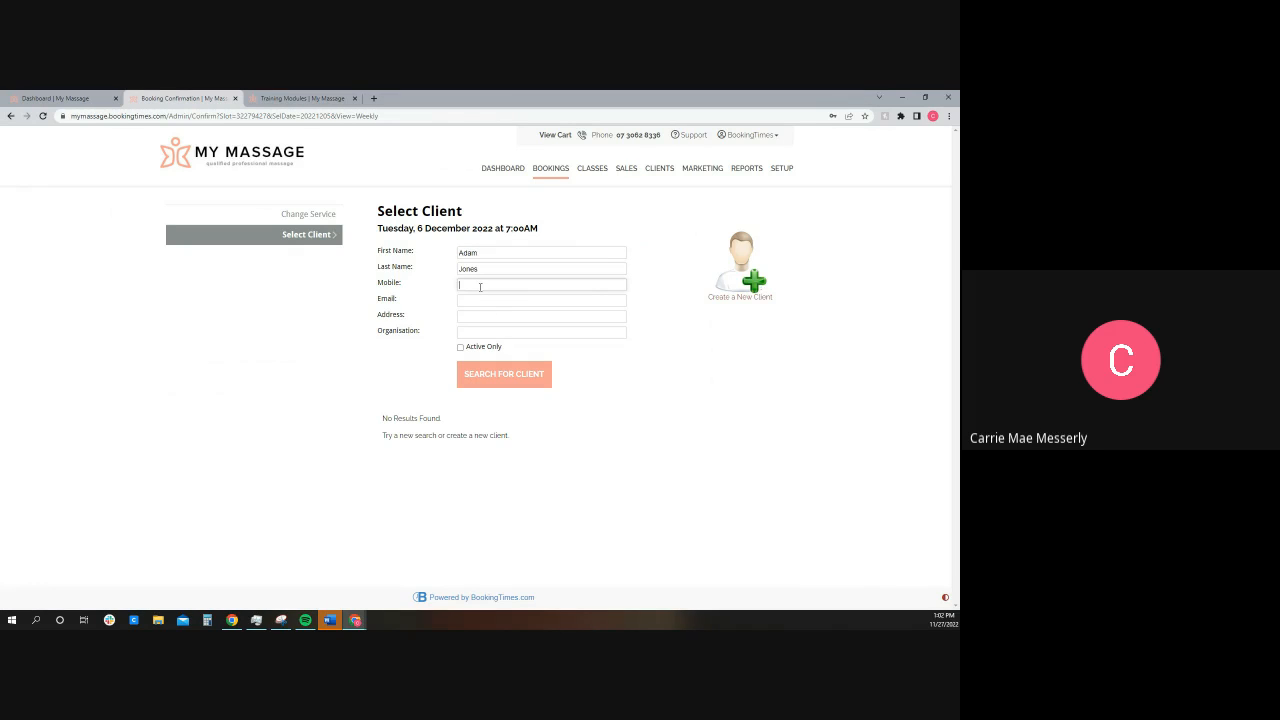
text(9999999999)
key(Tab)
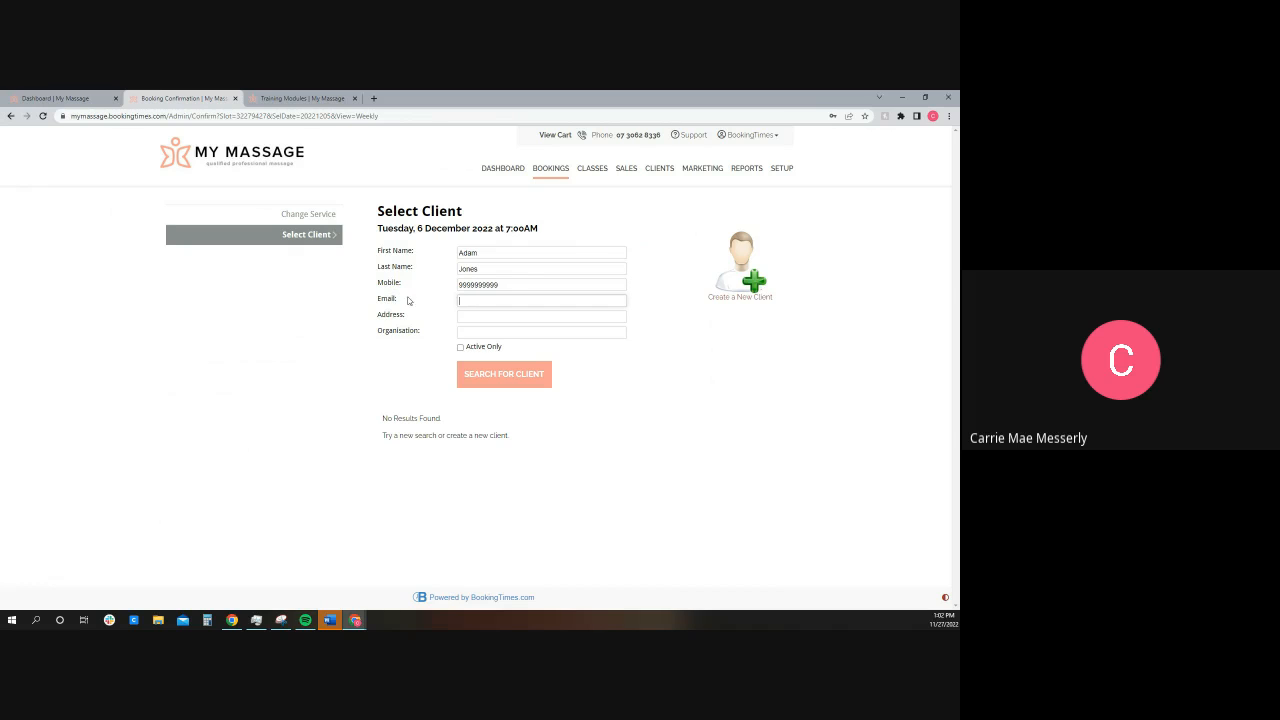
click(742, 294)
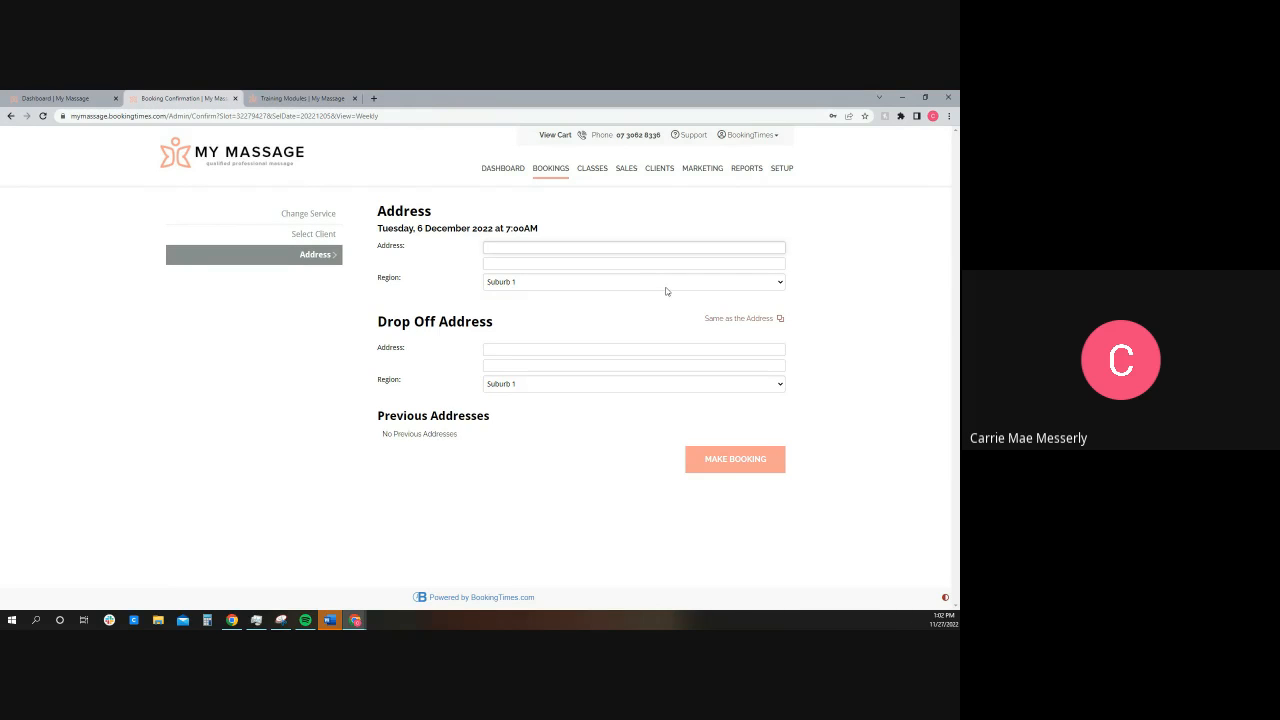
Step: Enter the client's address in Suburb 1, copy it to the drop-off address and make the booking
text(gagagaga)
click(729, 319)
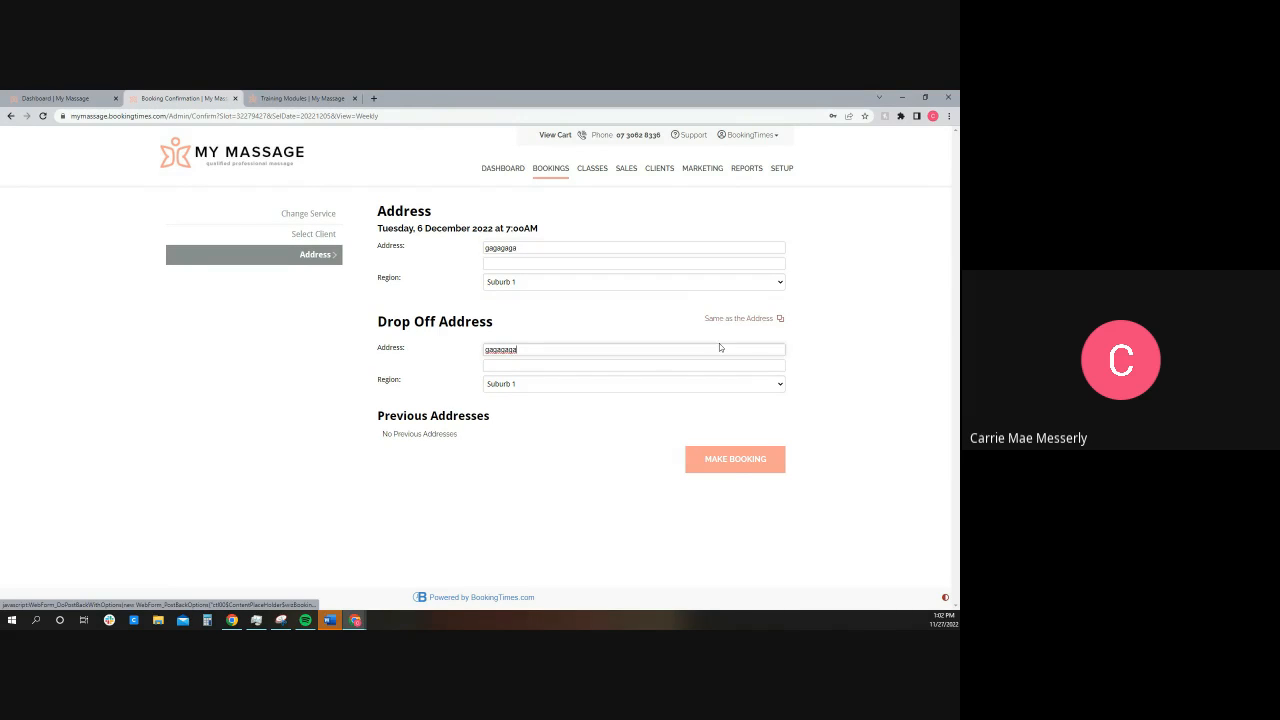
click(735, 463)
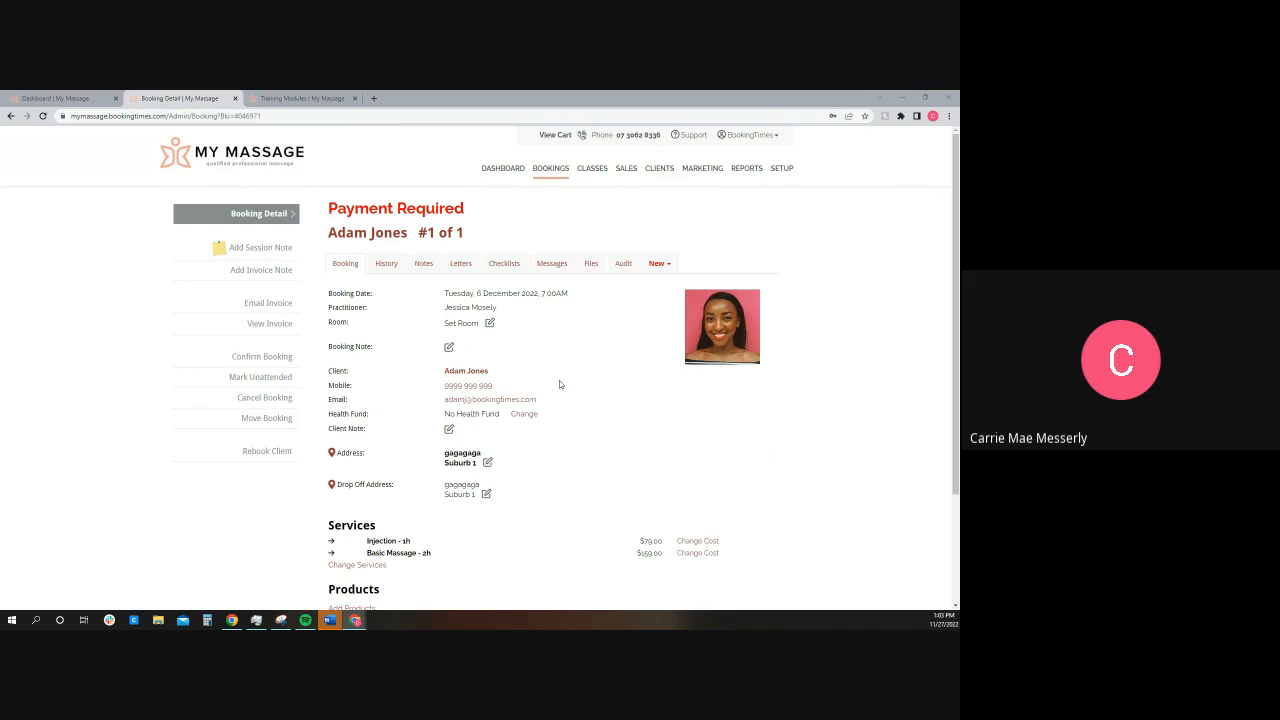
Step: Open the payment details for the new booking
scroll(556, 400, down, 3)
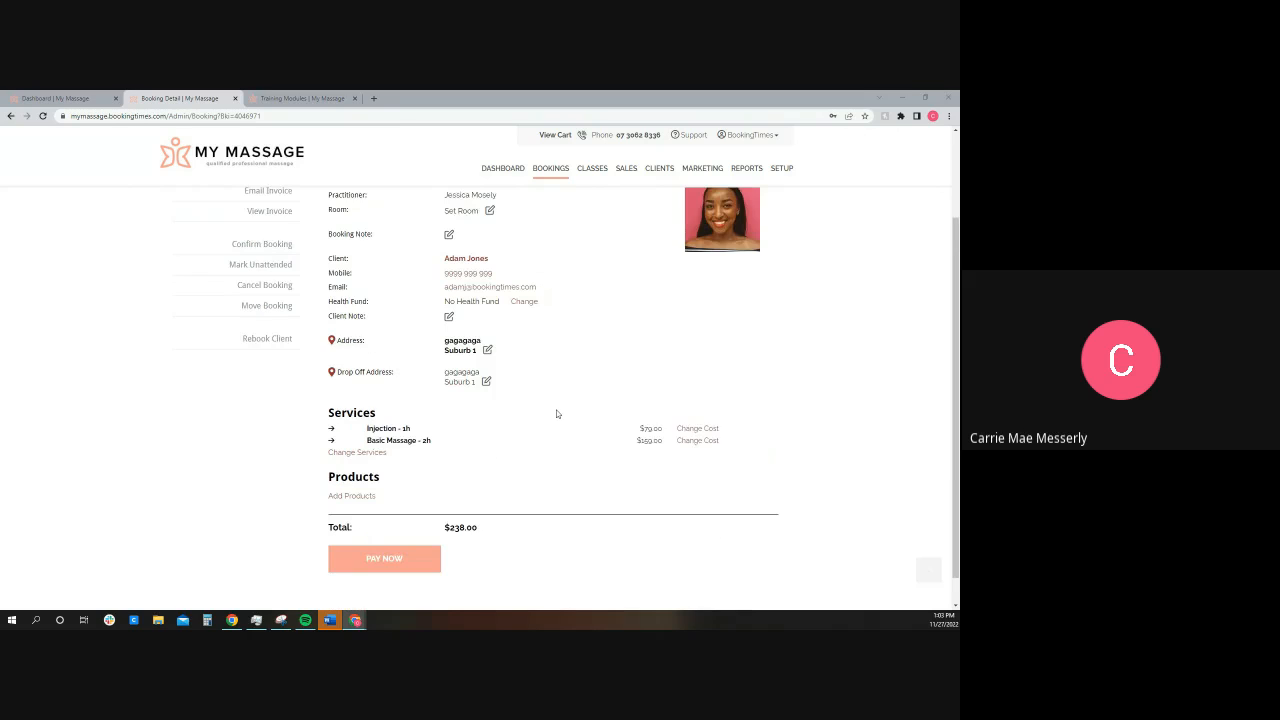
click(380, 528)
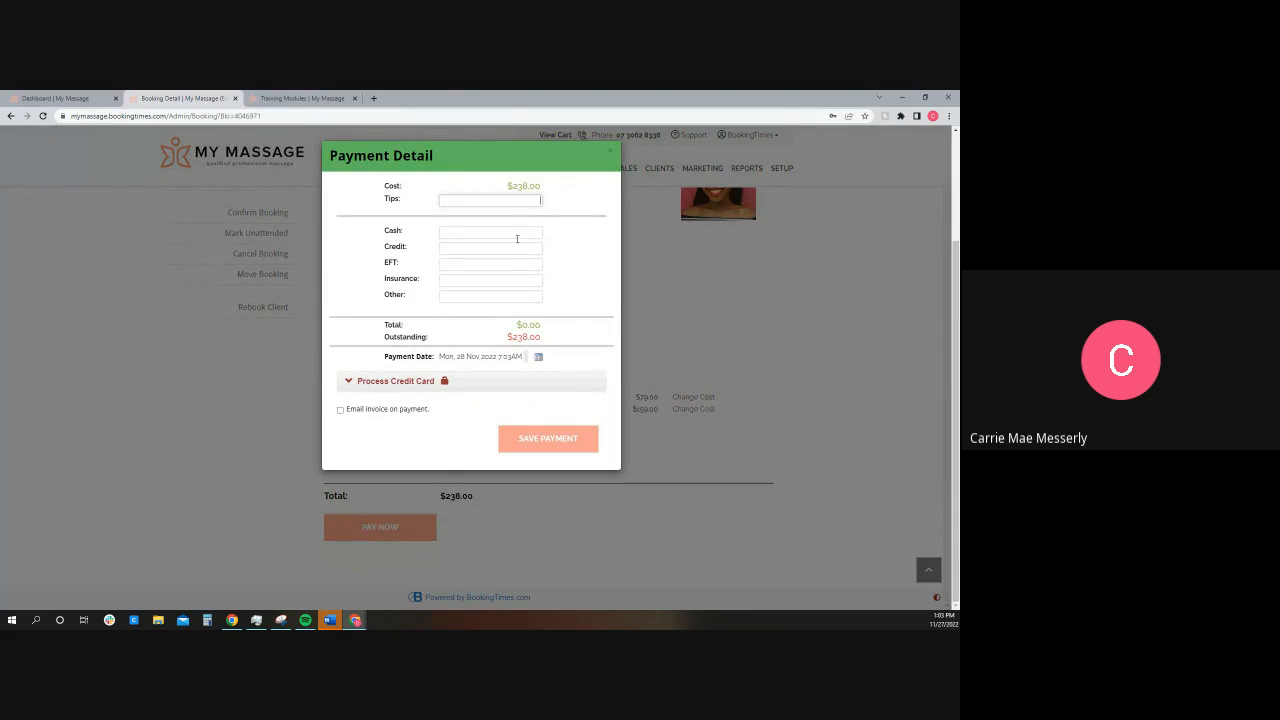
click(464, 247)
text(238)
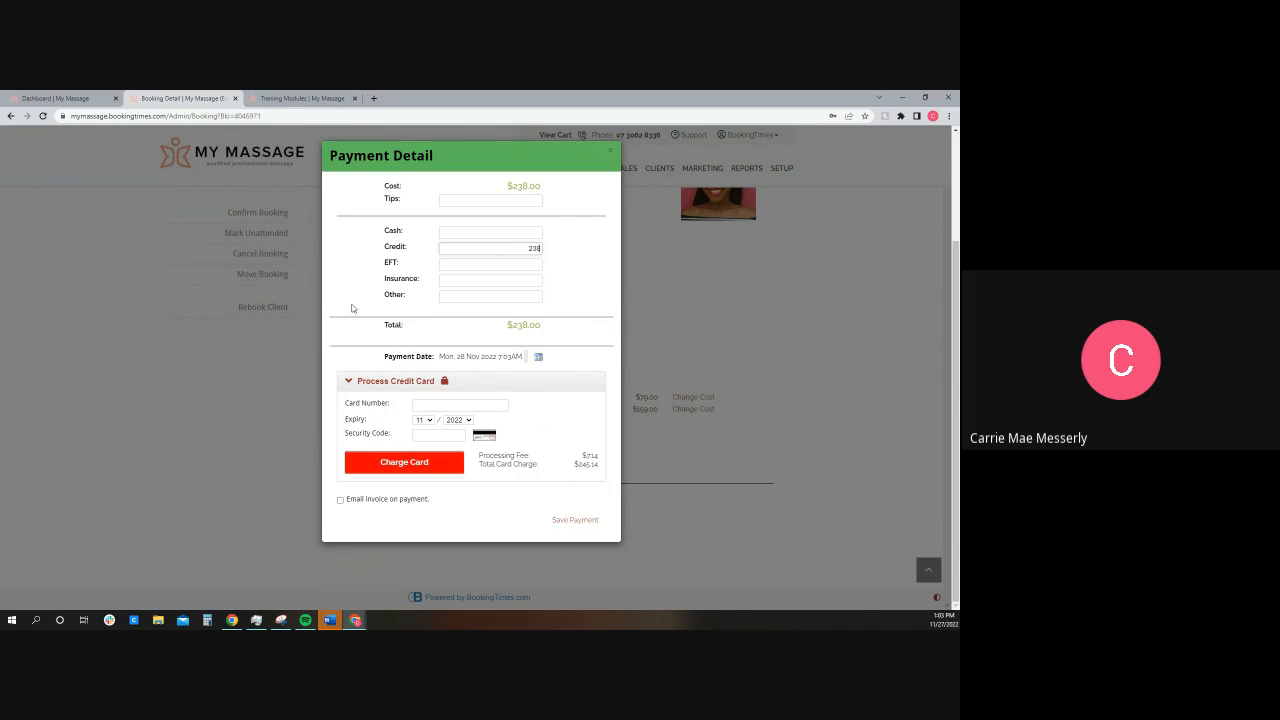
double_click(534, 248)
key(BackSpace)
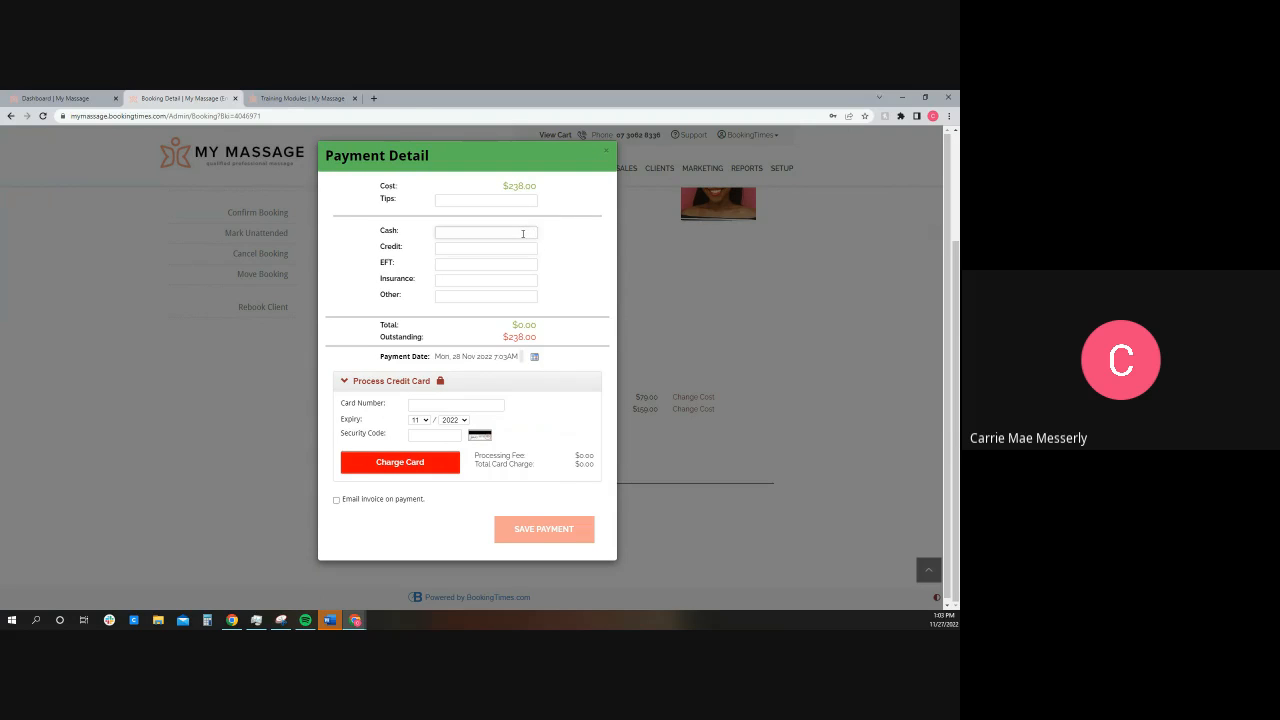
Step: Record a cash payment of 238 for the booking and save it
text(2387)
key(BackSpace)
click(560, 528)
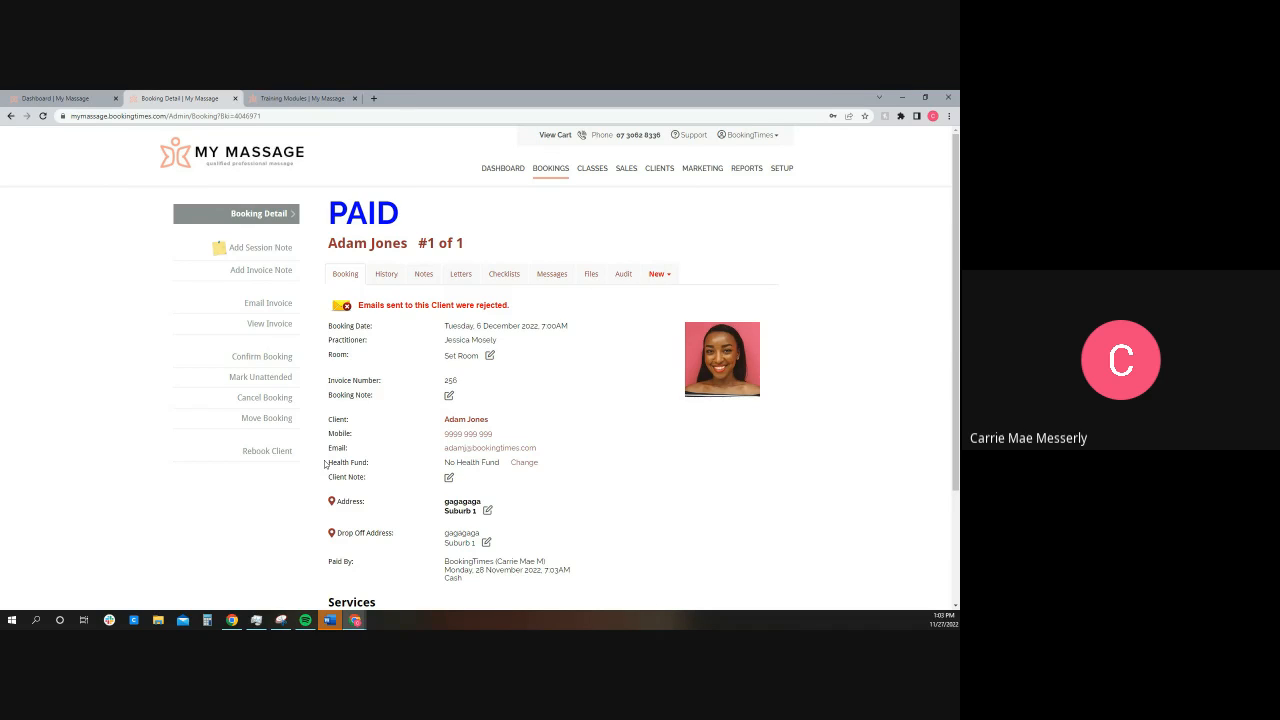
Step: Download the booking's invoice, view the PDF and return to the booking detail page
click(283, 325)
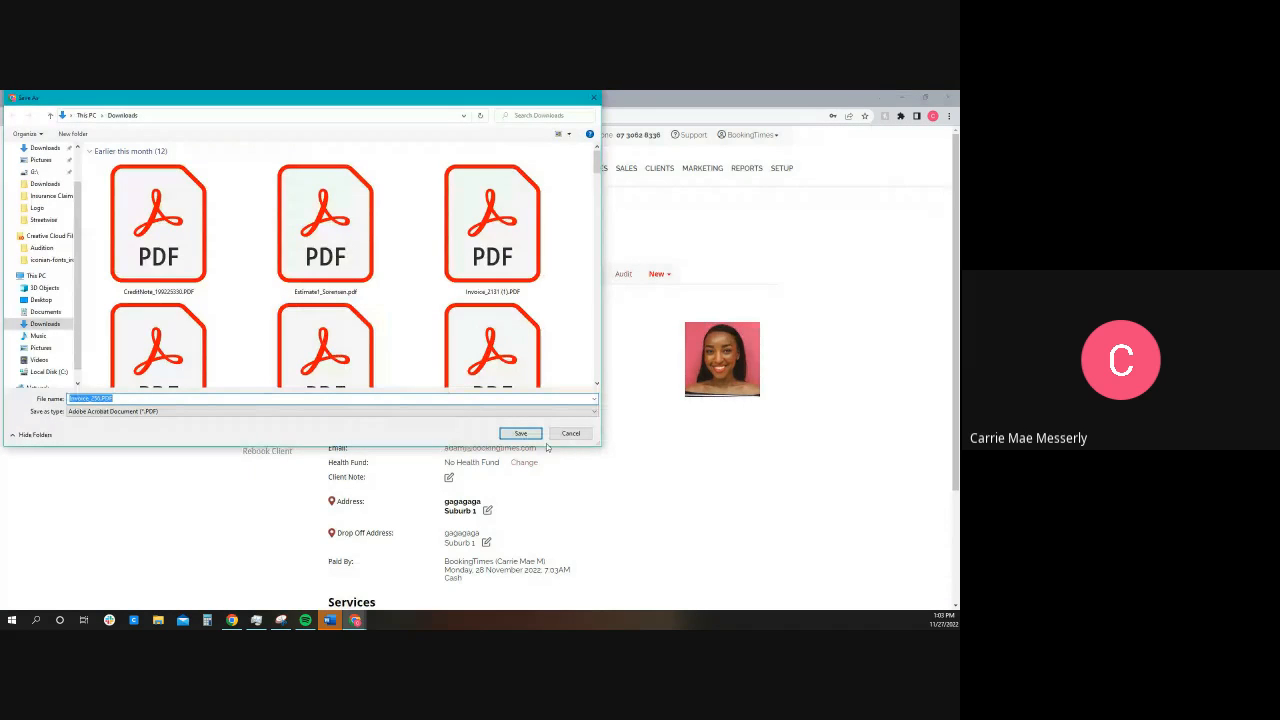
click(520, 433)
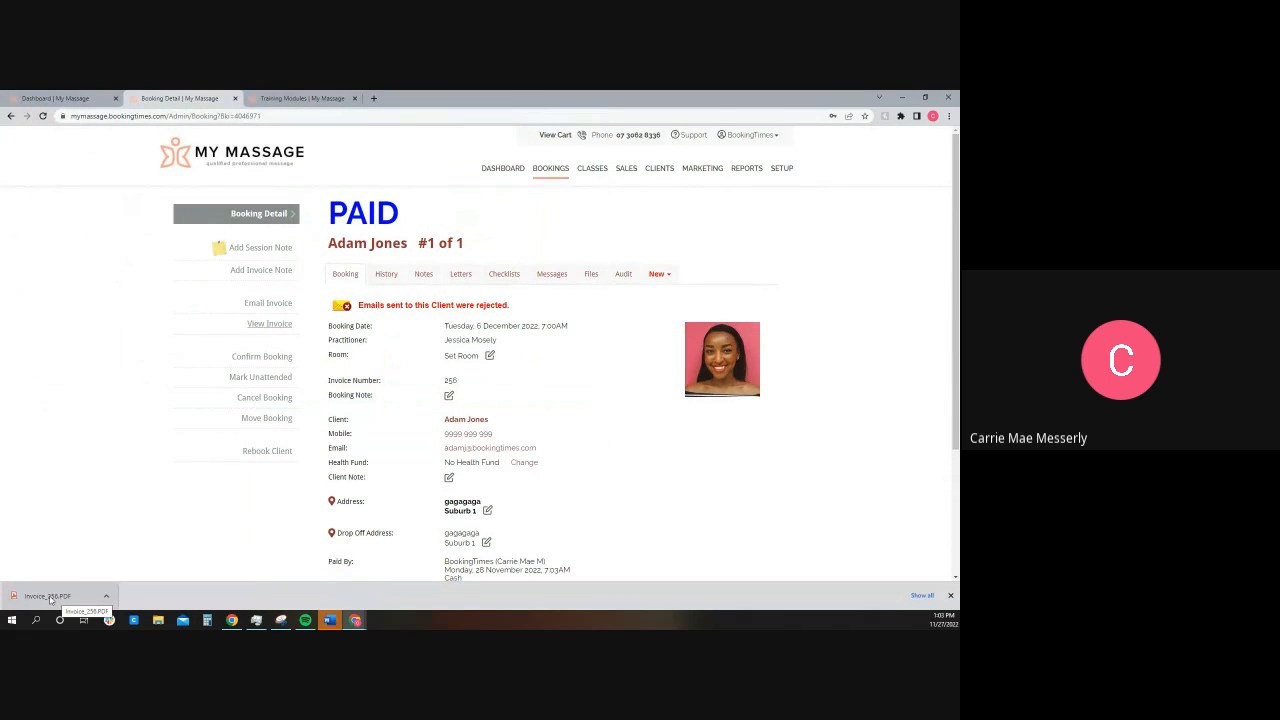
click(50, 597)
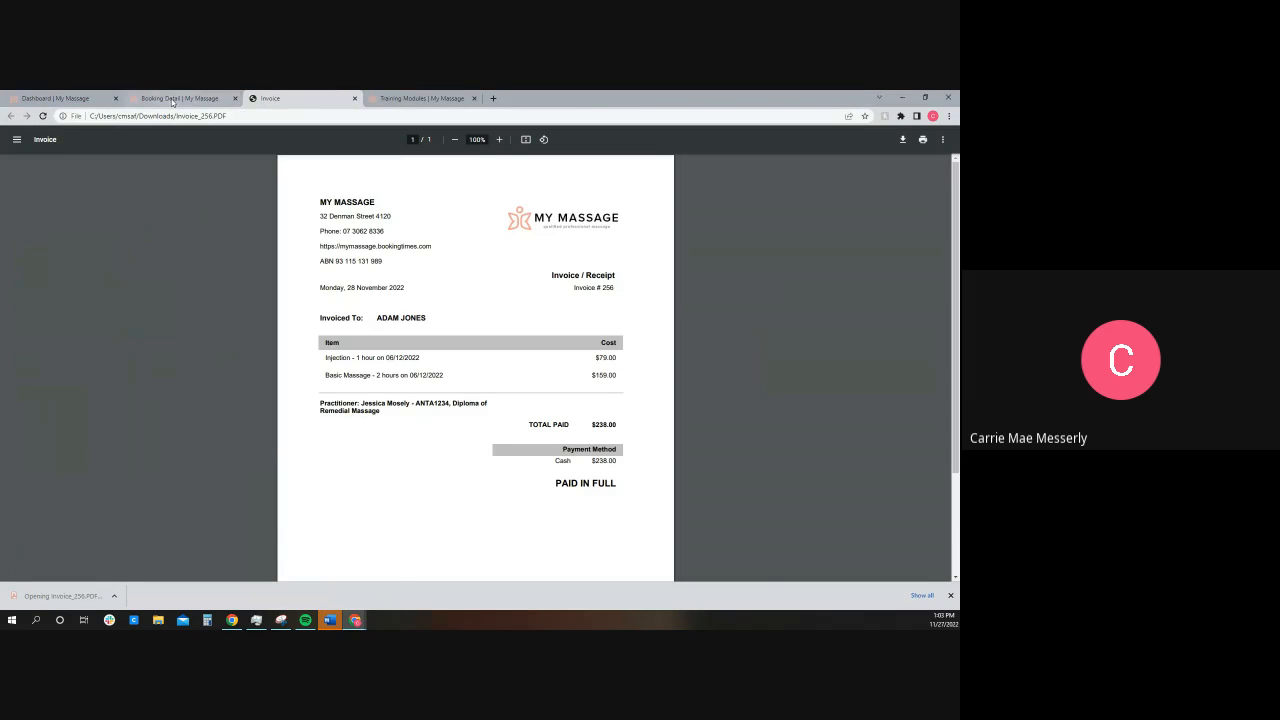
click(176, 98)
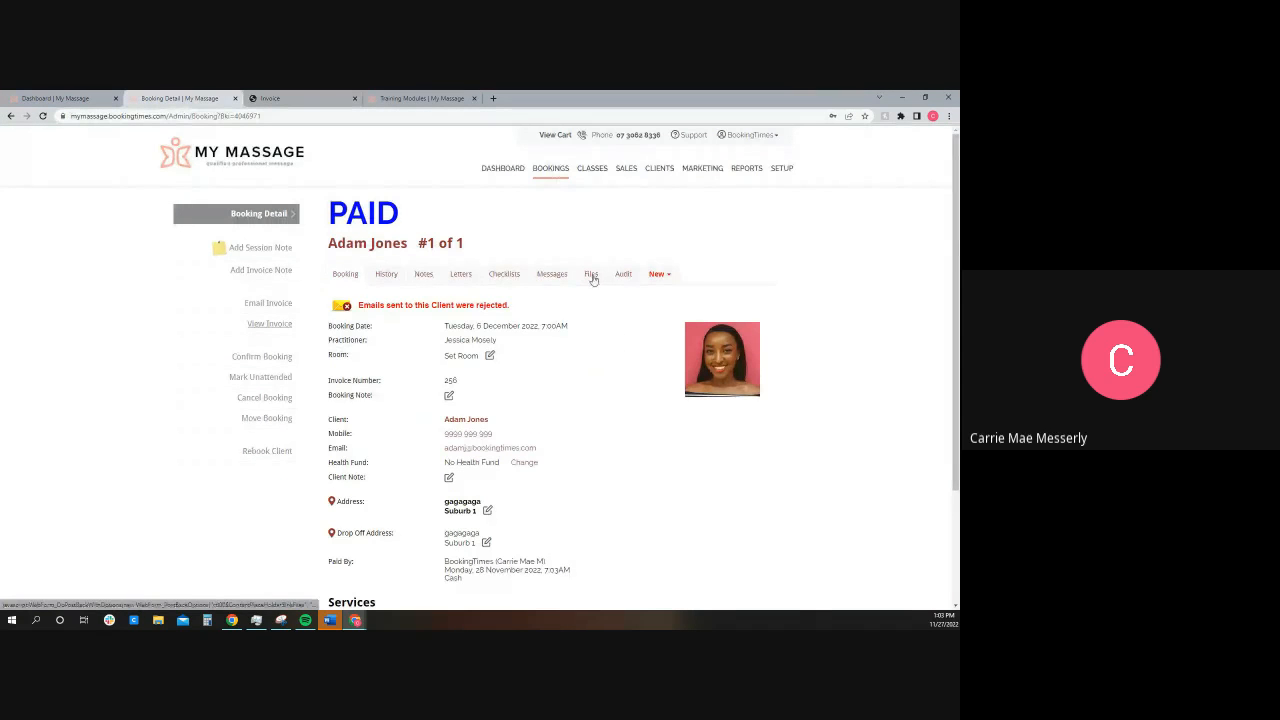
Step: Review the client's booking history with record selection enabled, check the Print History transaction filters and close them without printing
click(386, 276)
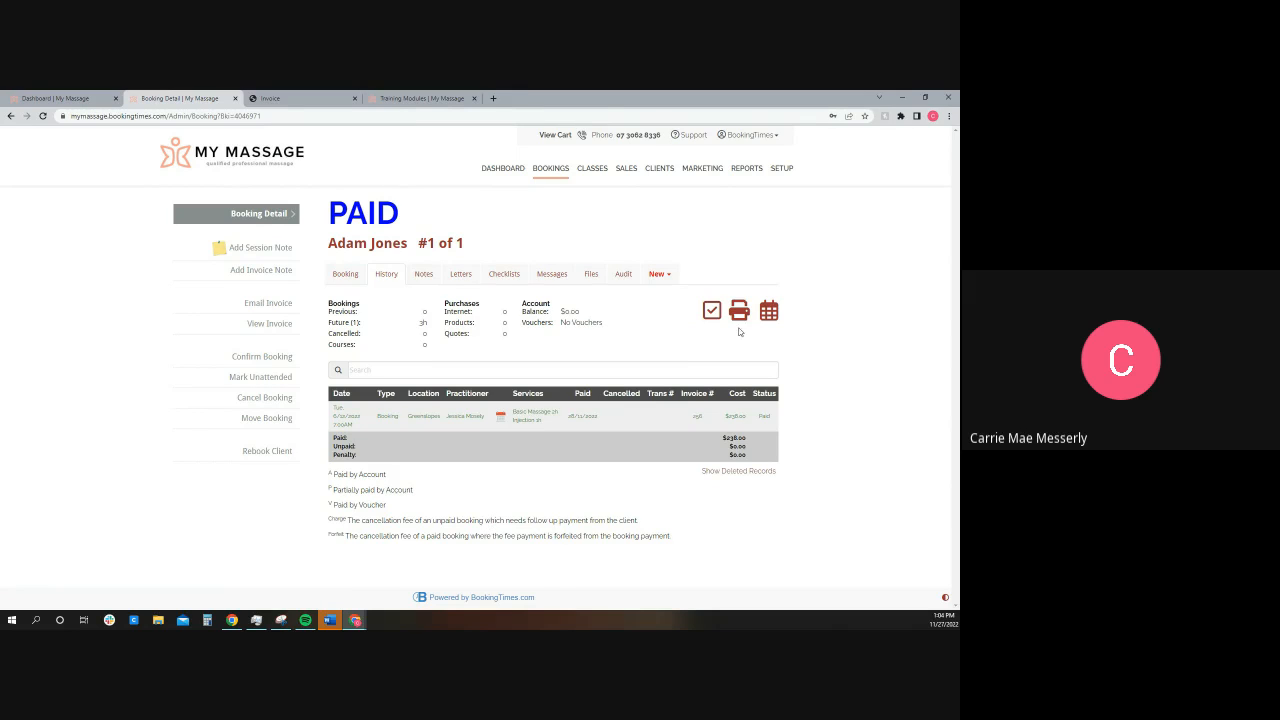
click(711, 312)
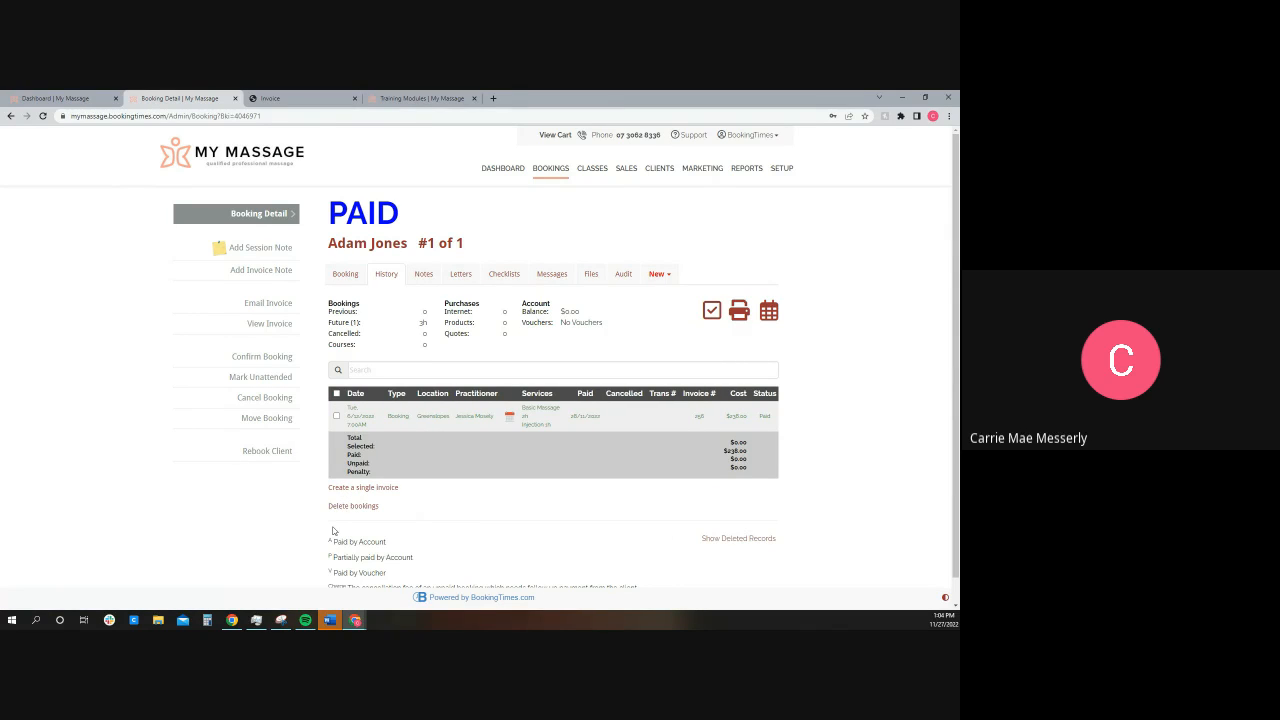
click(739, 312)
click(453, 194)
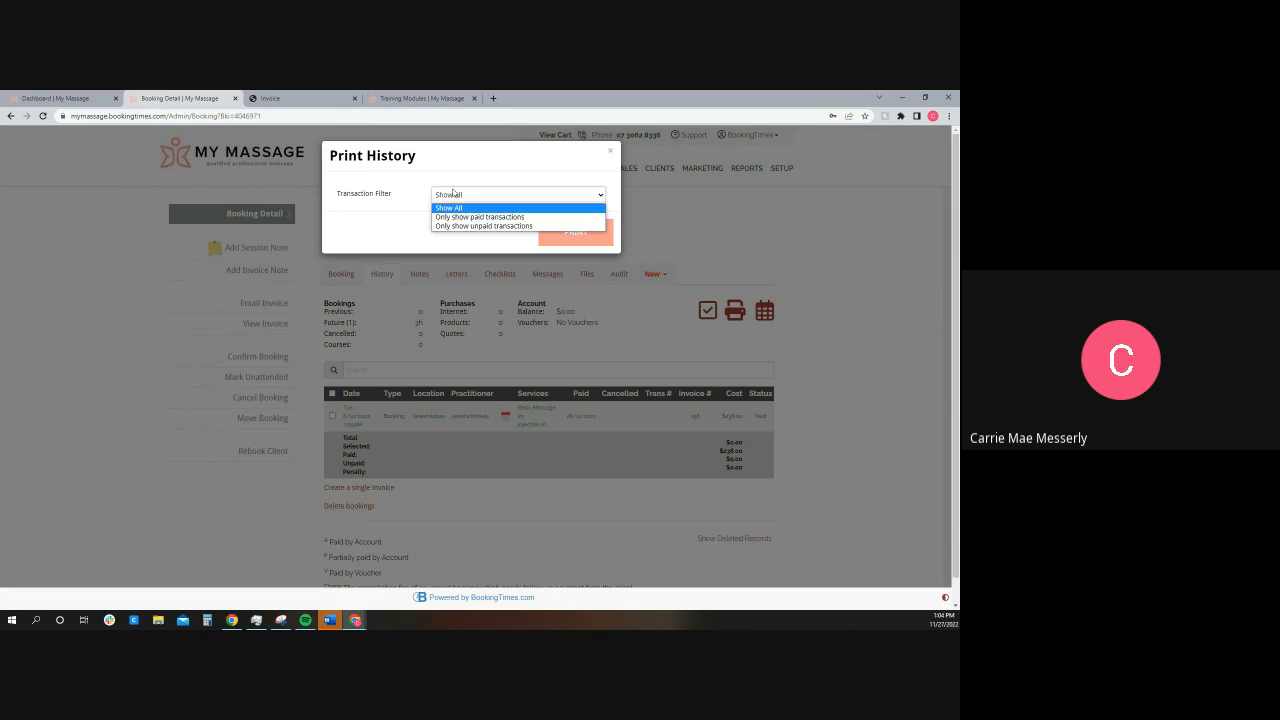
click(470, 186)
click(610, 151)
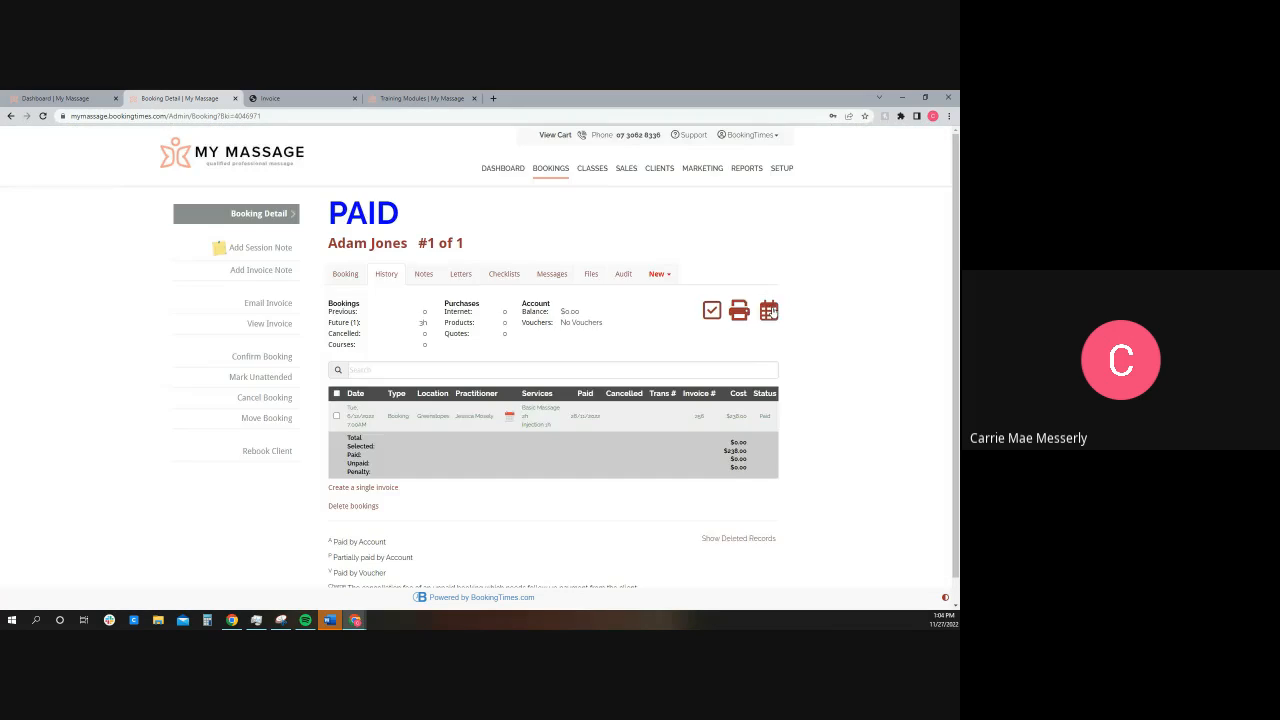
Step: Review the Print Bookings date range options, trying an end date in September 2022, and close them without printing
click(769, 311)
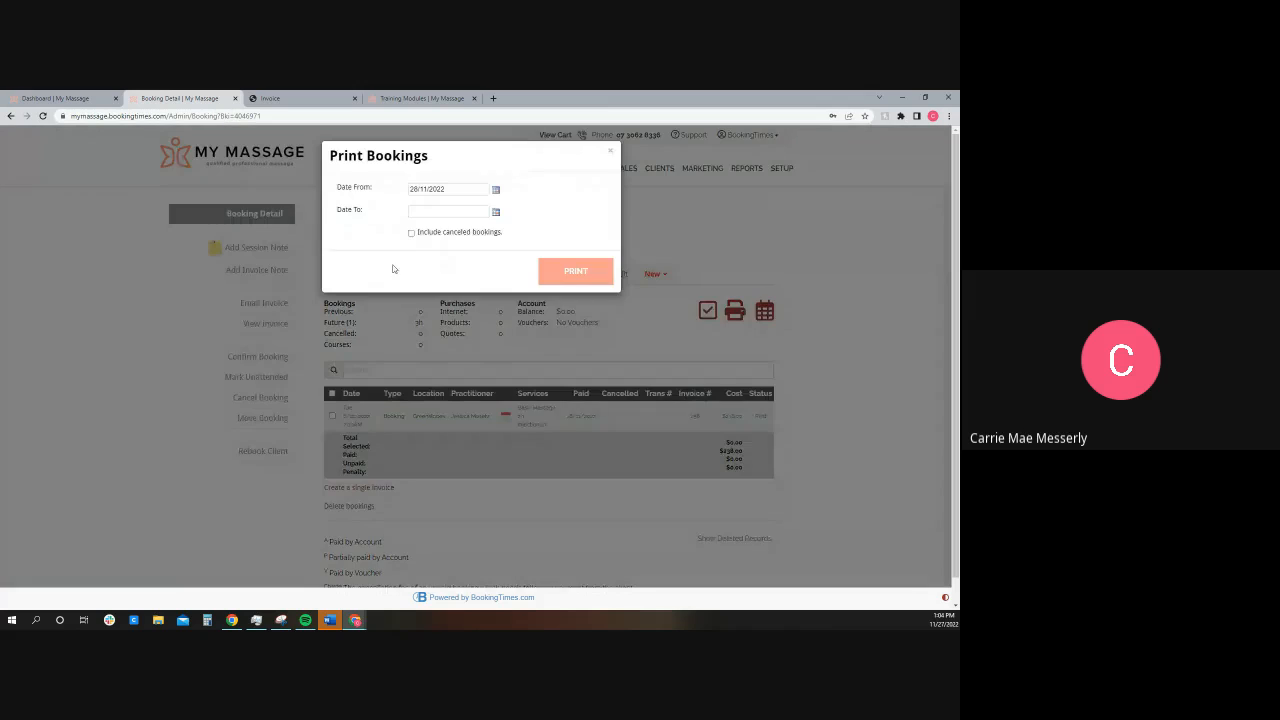
click(432, 213)
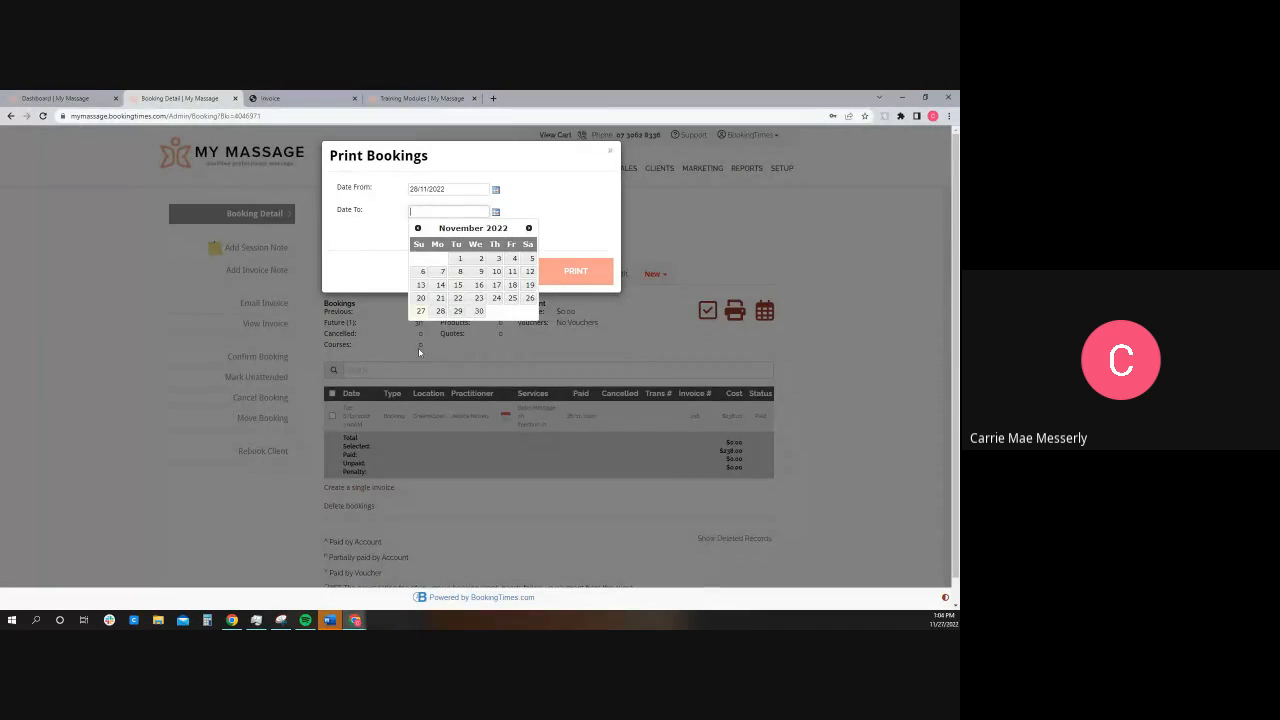
click(418, 228)
click(418, 228)
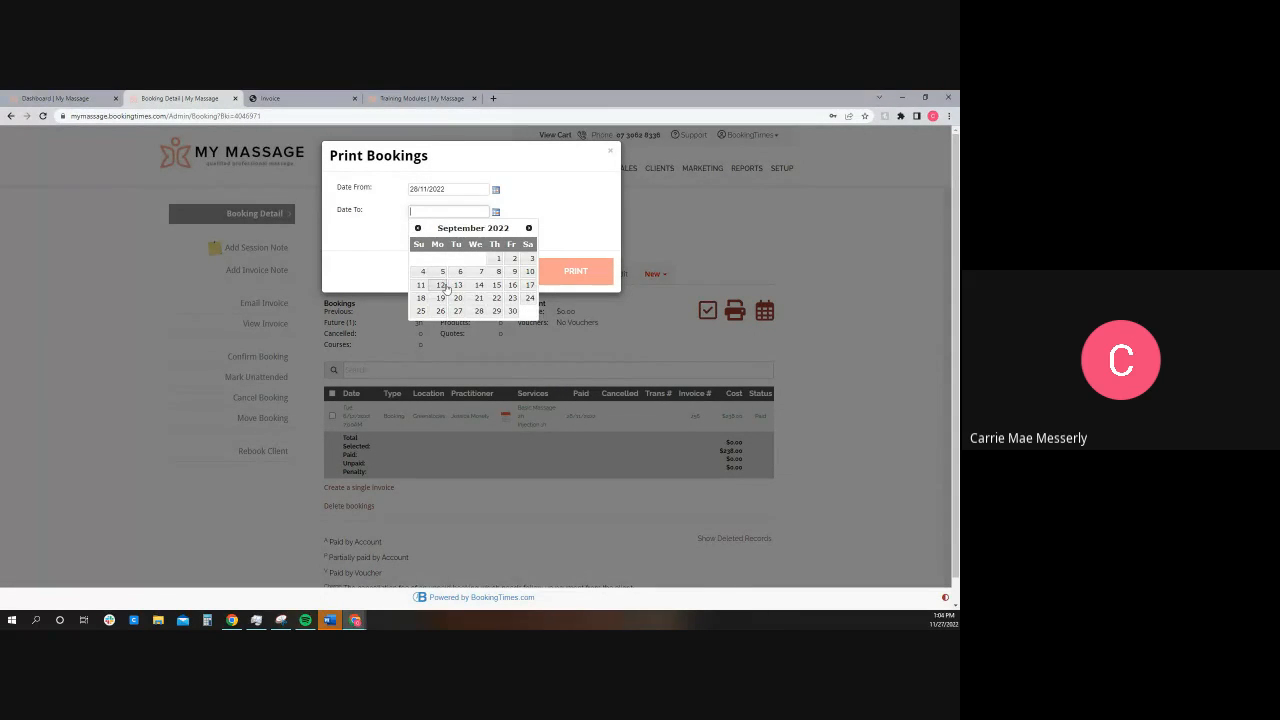
click(443, 271)
click(611, 151)
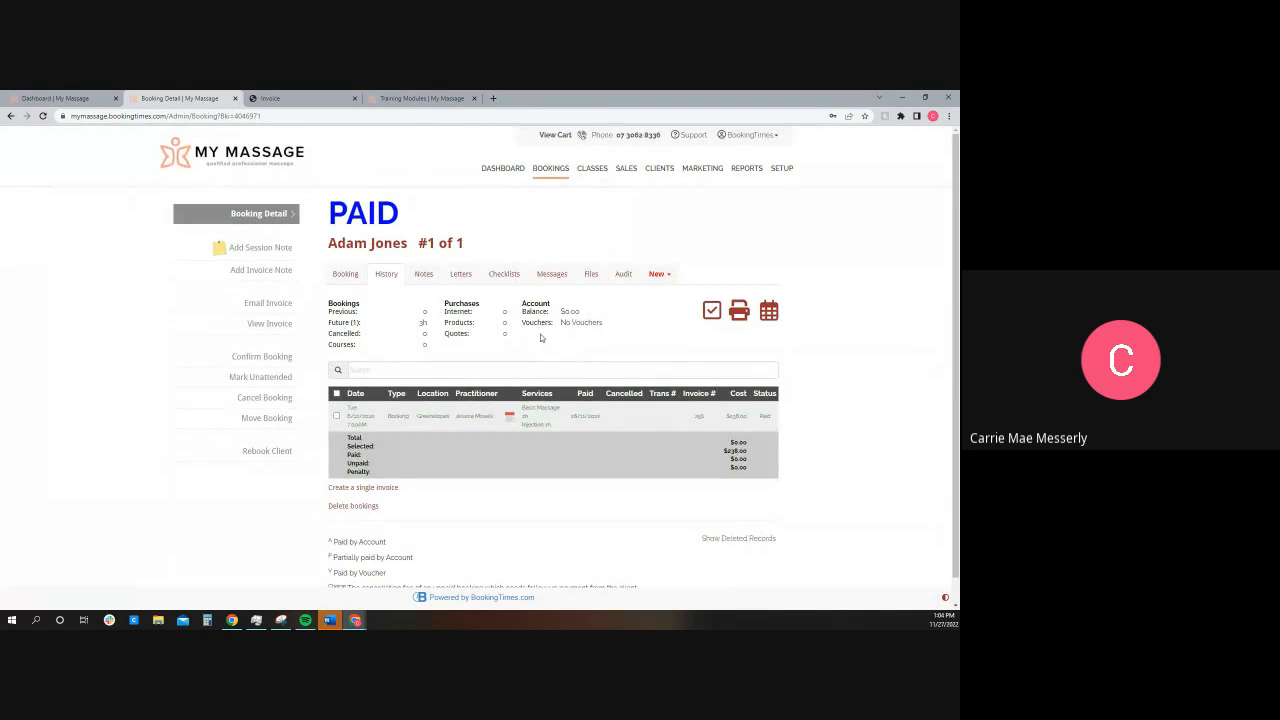
Step: View the booking's checklists and look over the available checklist choices, keeping Is Client Notified selected
click(504, 274)
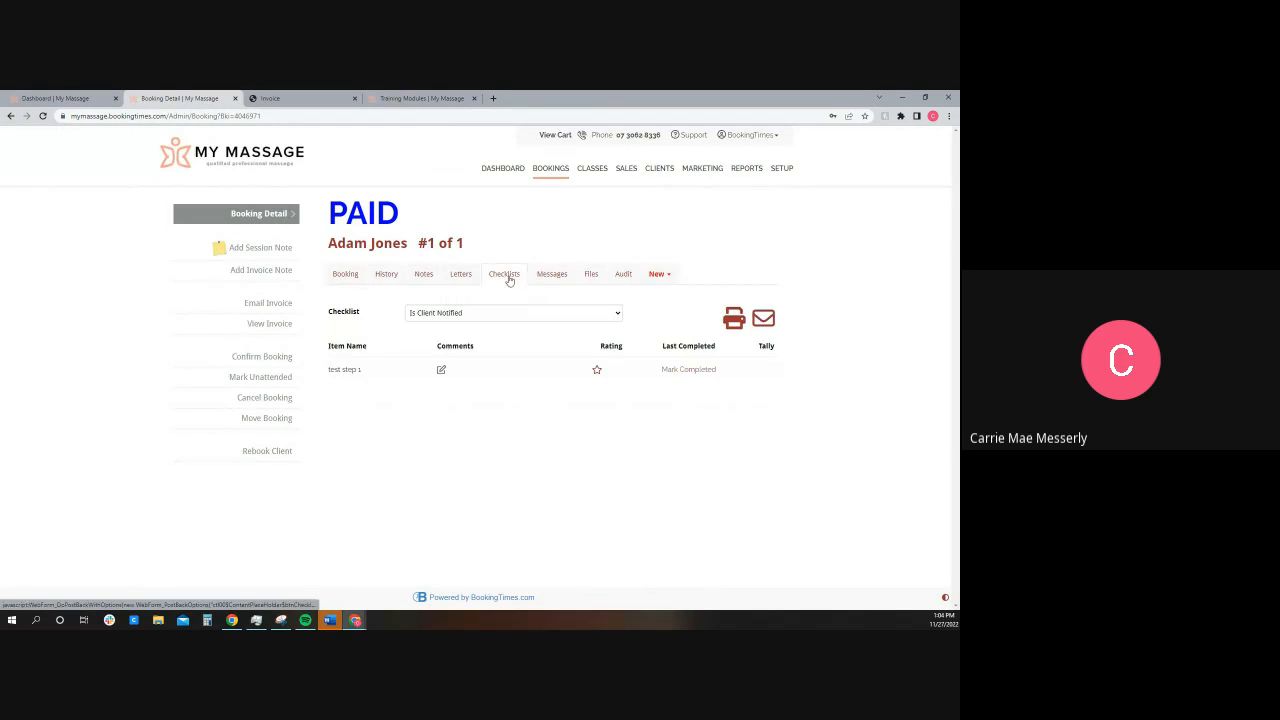
click(449, 314)
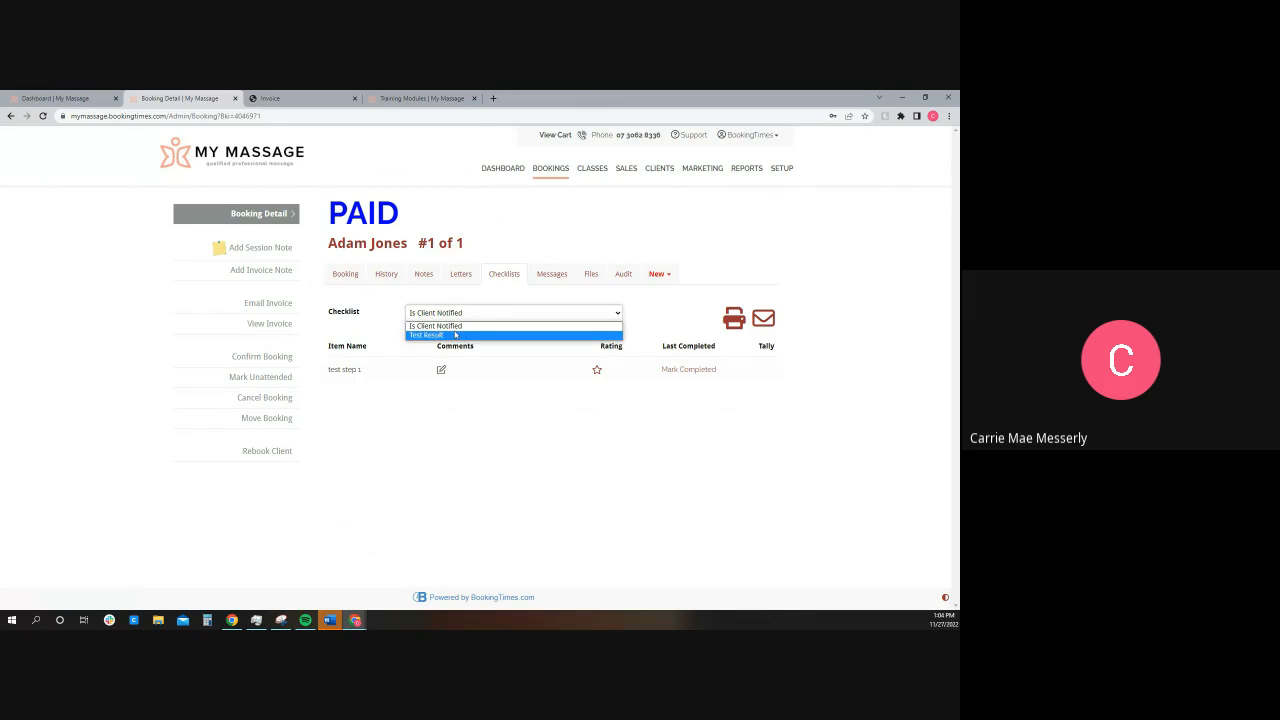
click(684, 308)
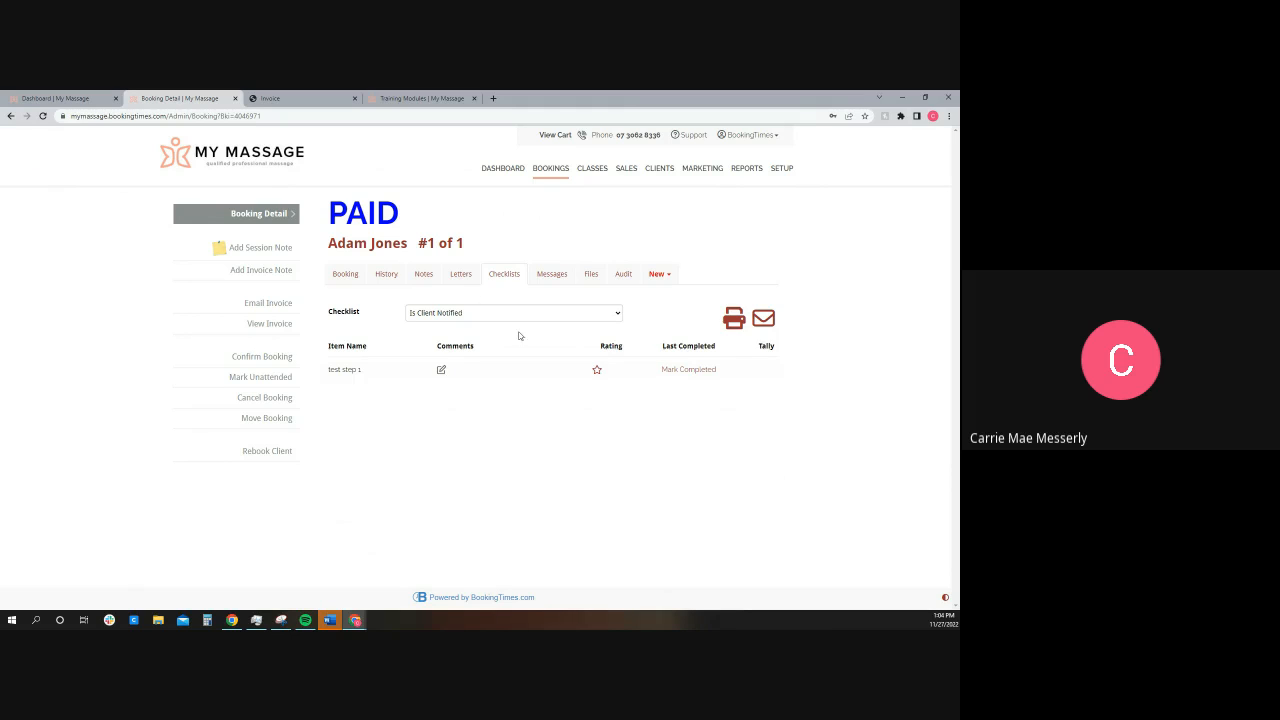
Step: Review the messages sent to the client, read the booking confirmation email and return to the booking information
click(558, 278)
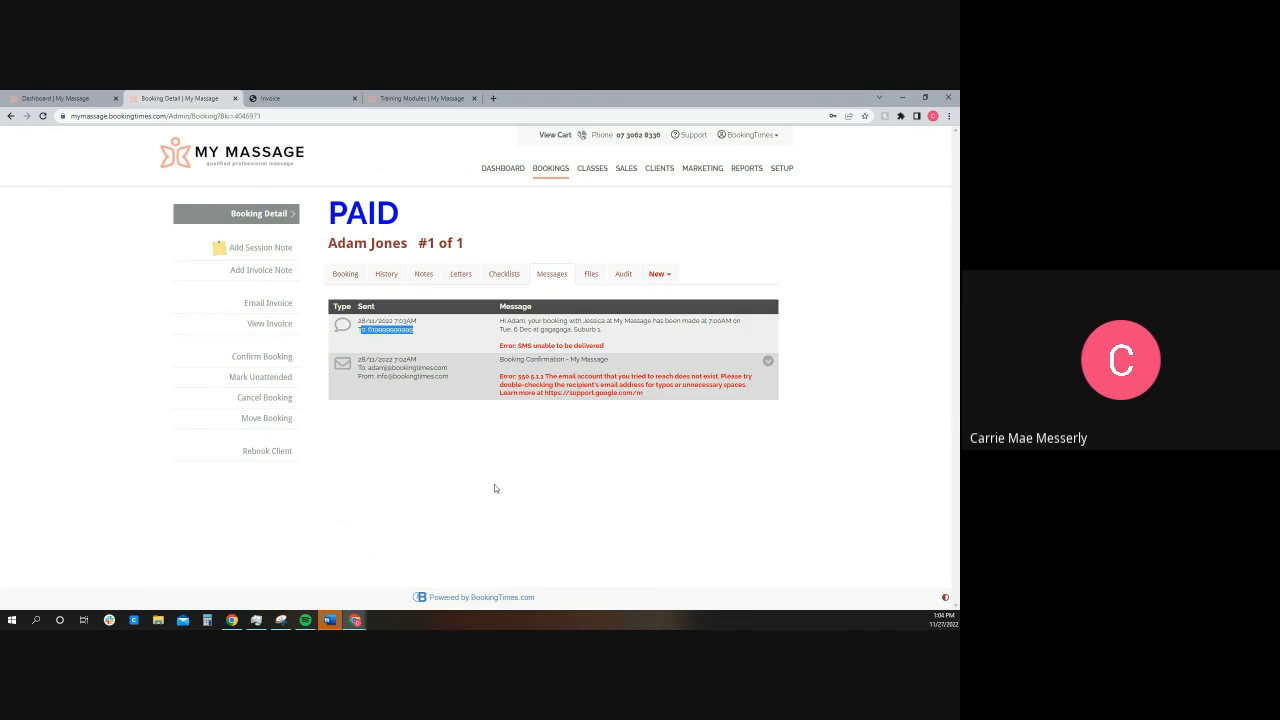
click(767, 361)
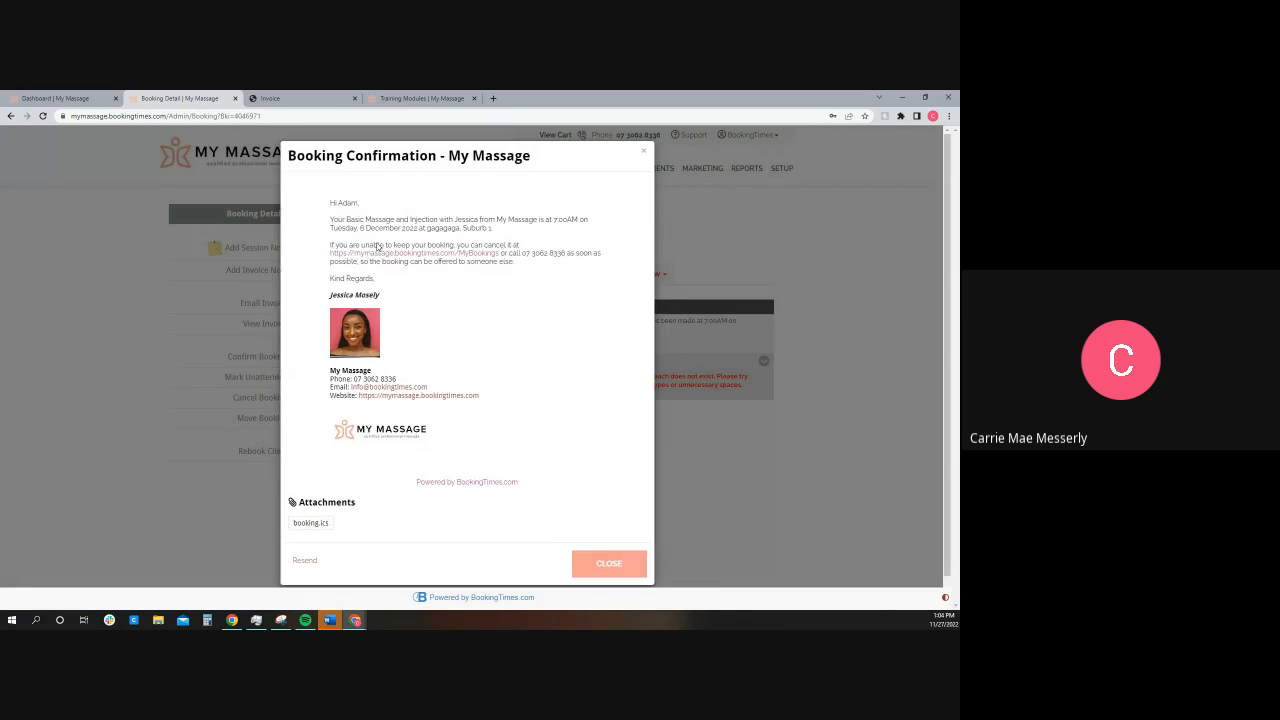
click(644, 151)
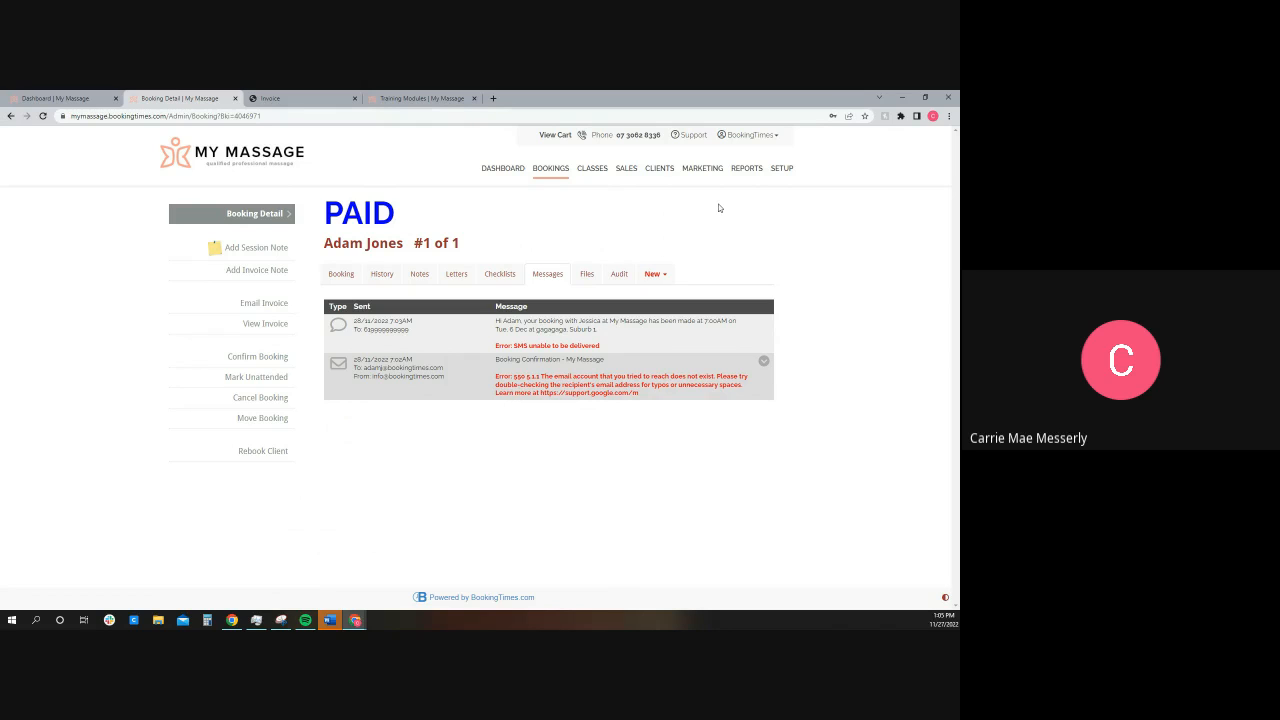
click(350, 276)
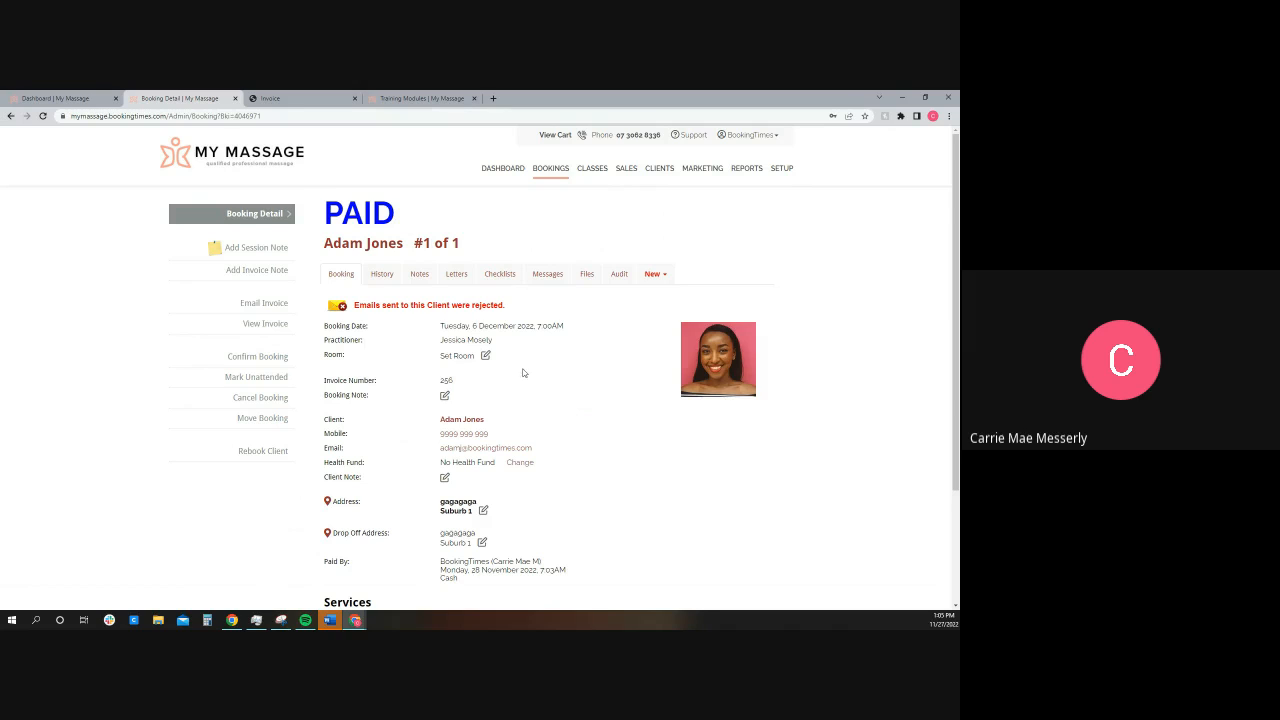
Step: Open the booking schedule for 6 December 2022 and assign room 1 to Jessica's 7:00AM booking
click(549, 168)
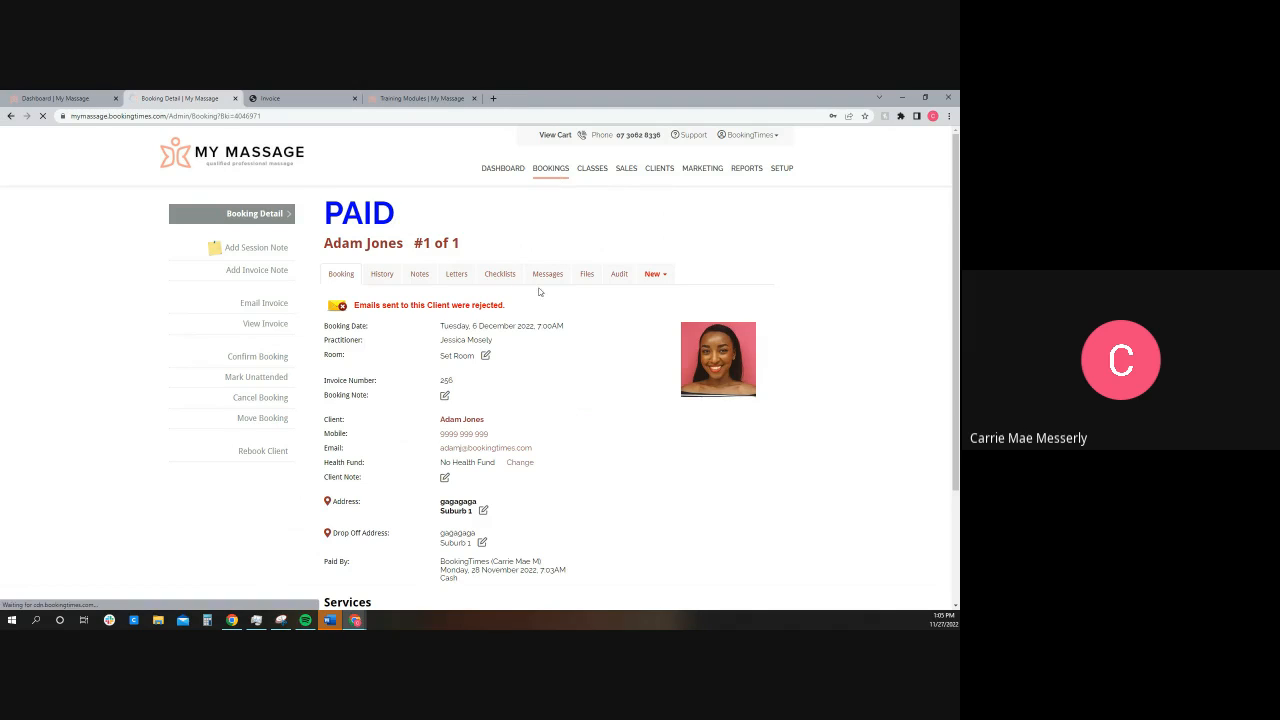
scroll(380, 450, down, 2)
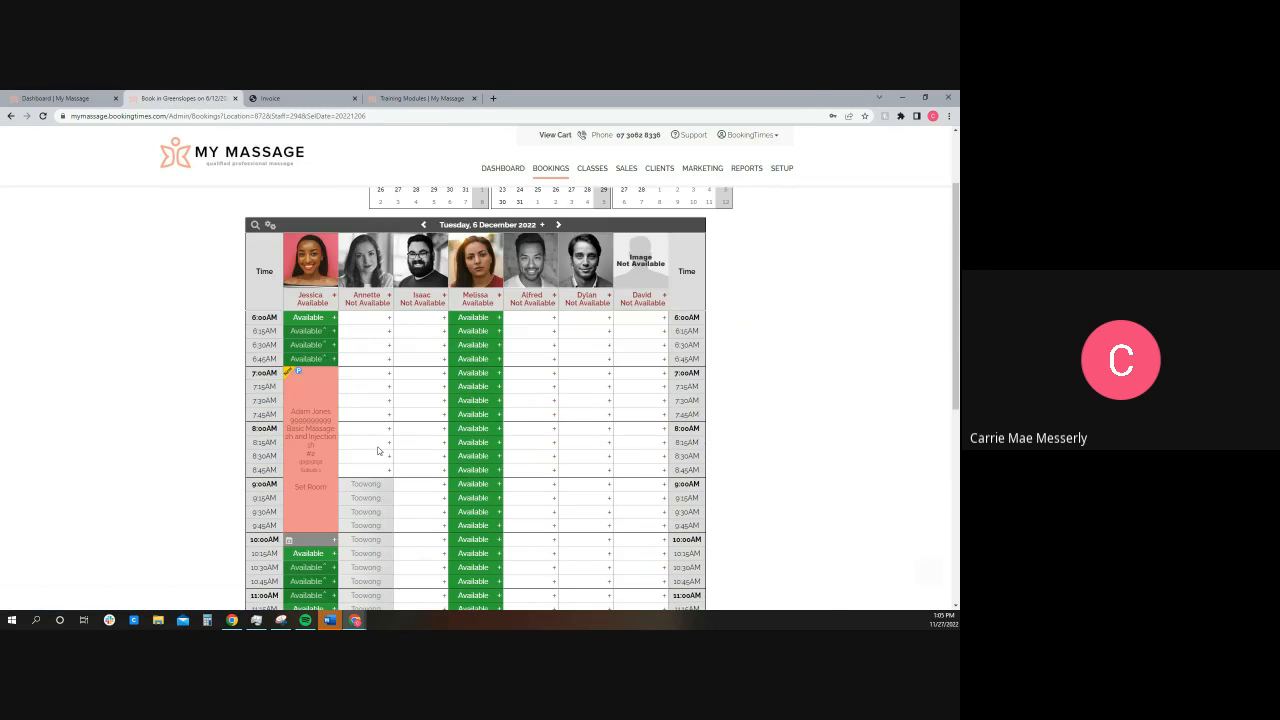
scroll(378, 451, down, 1)
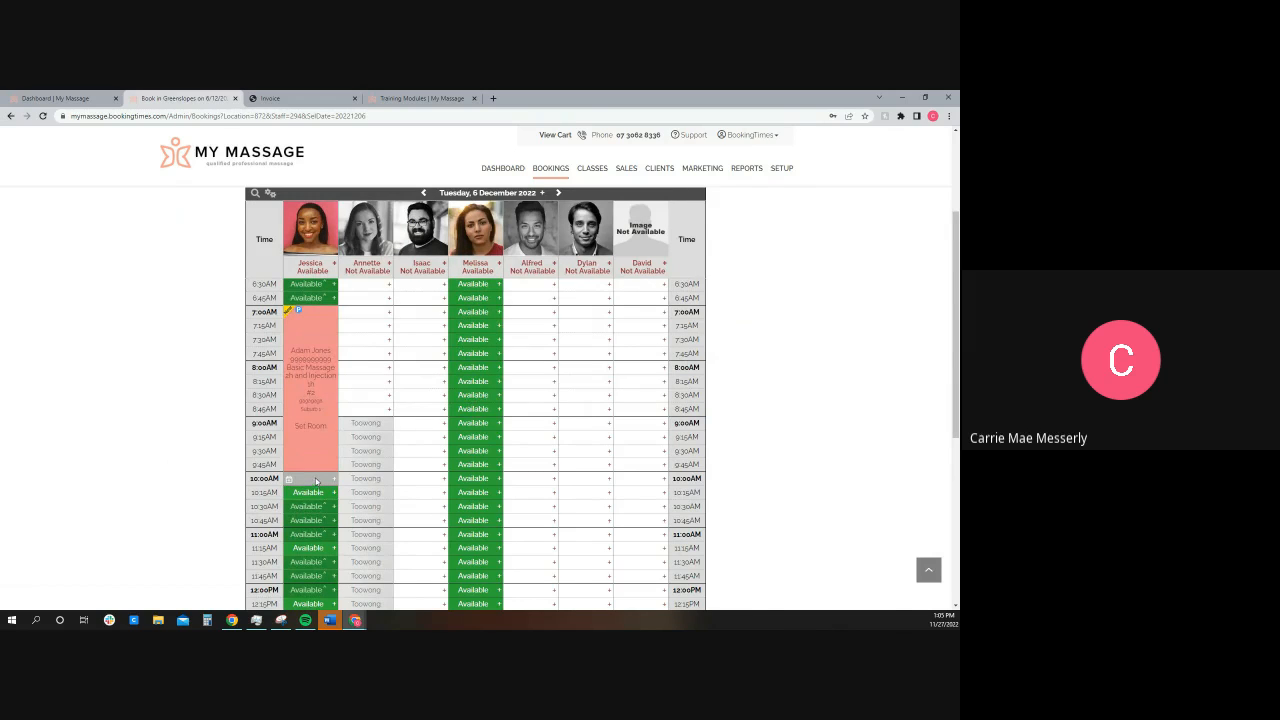
click(313, 428)
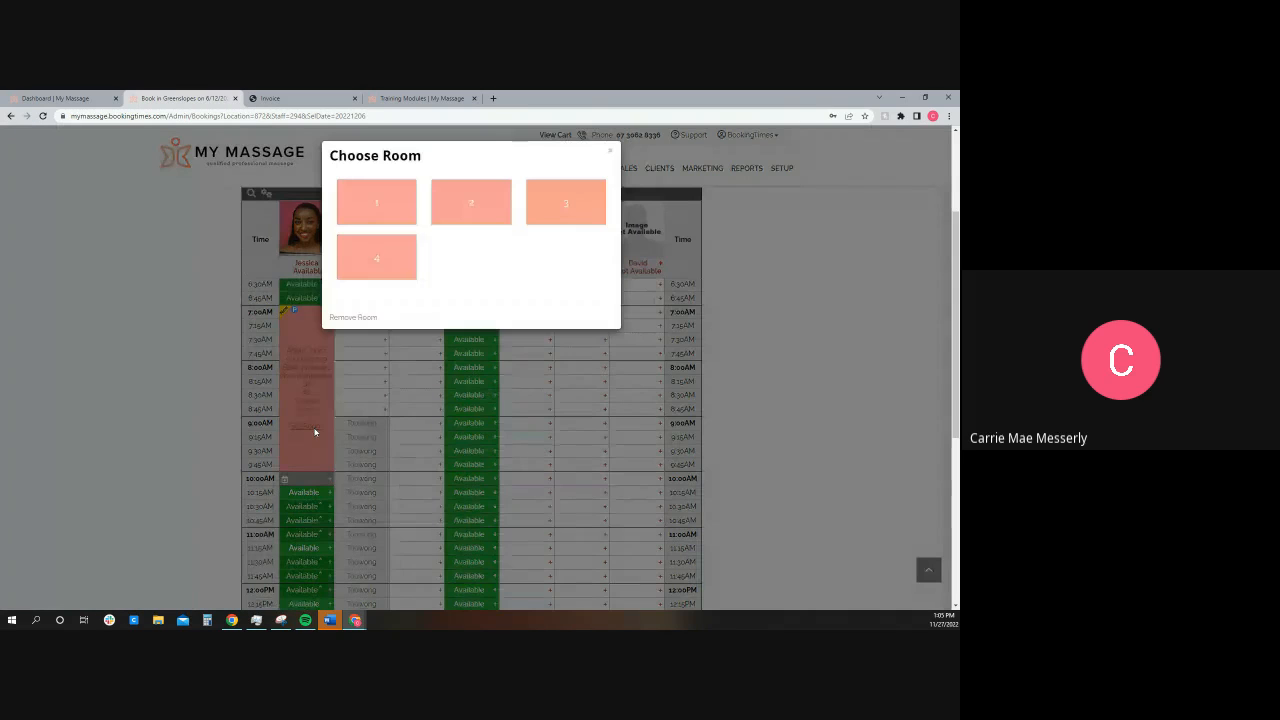
click(397, 203)
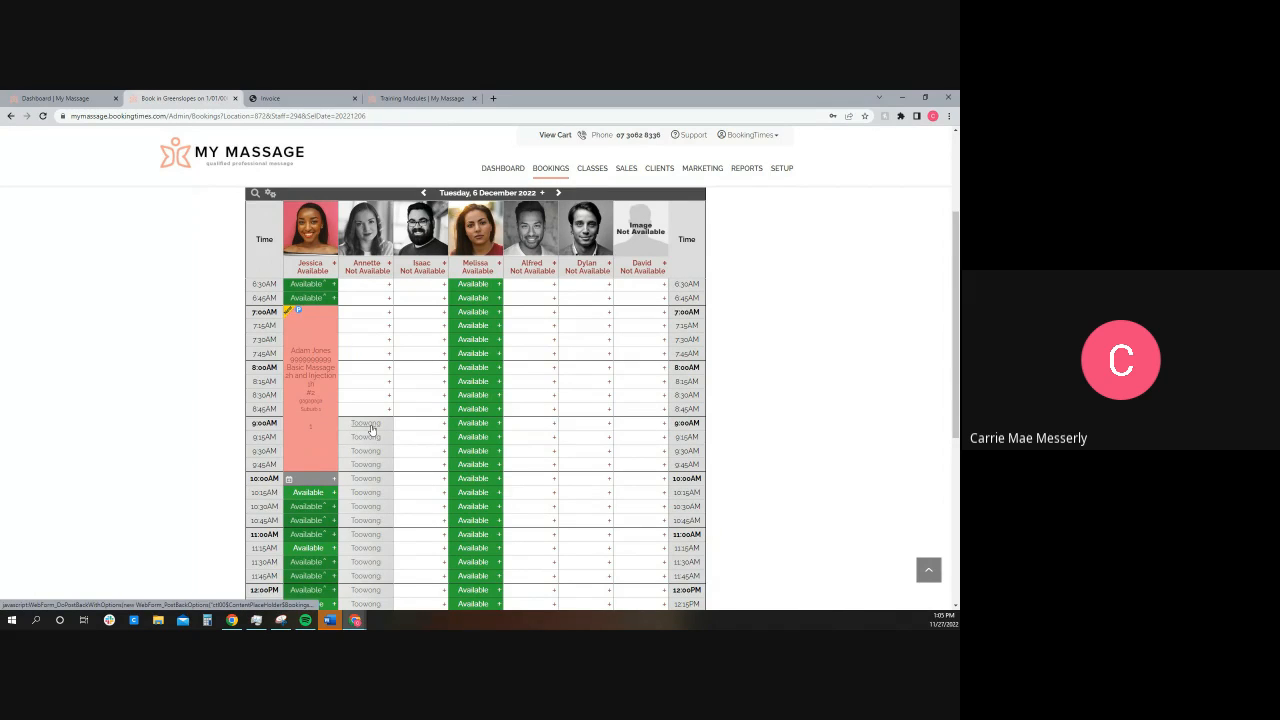
Step: Switch the booking schedule to the Toowong location and examine practitioner availability for 6 December 2022
scroll(370, 428, up, 3)
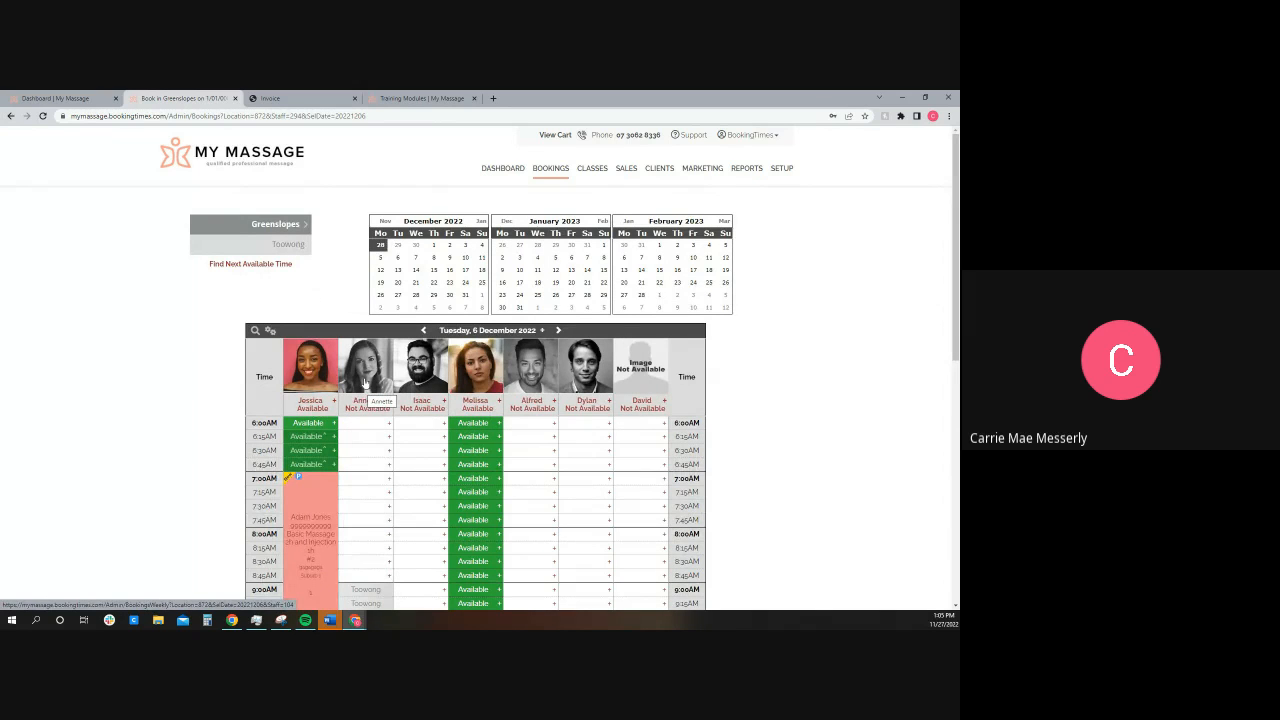
scroll(365, 385, down, 2)
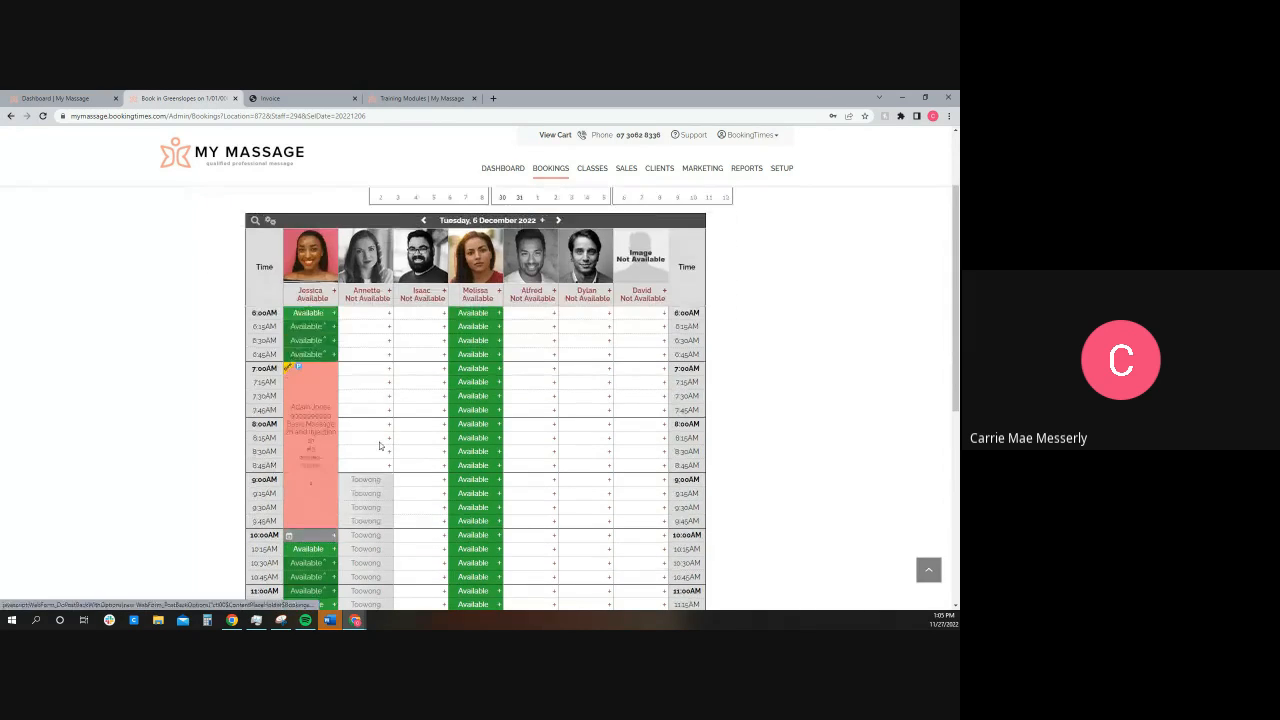
scroll(380, 446, up, 2)
click(289, 247)
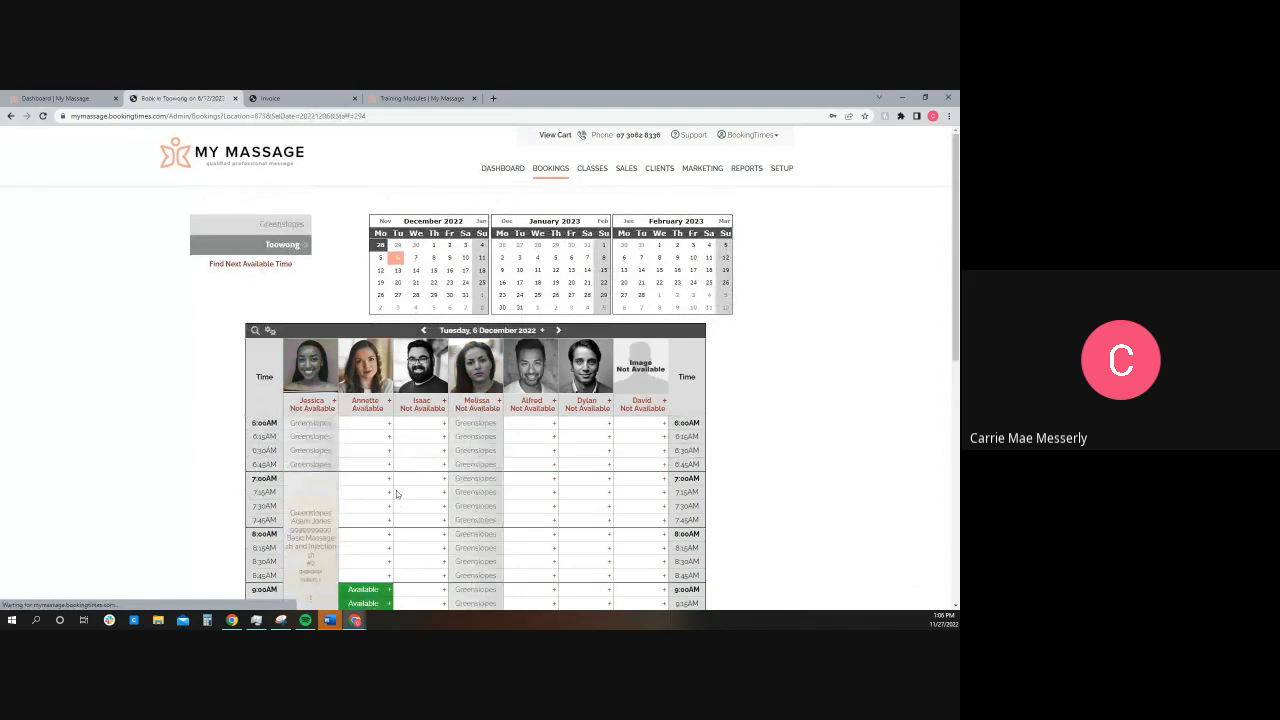
scroll(396, 490, down, 3)
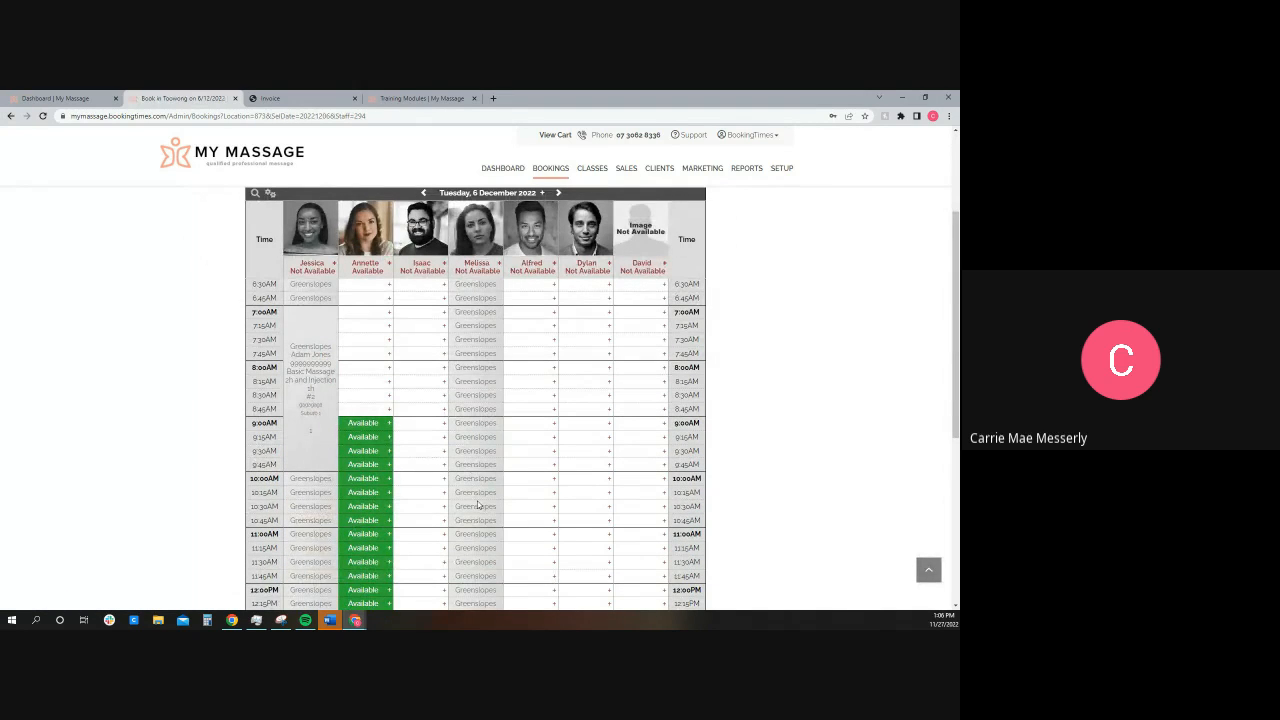
scroll(478, 505, up, 3)
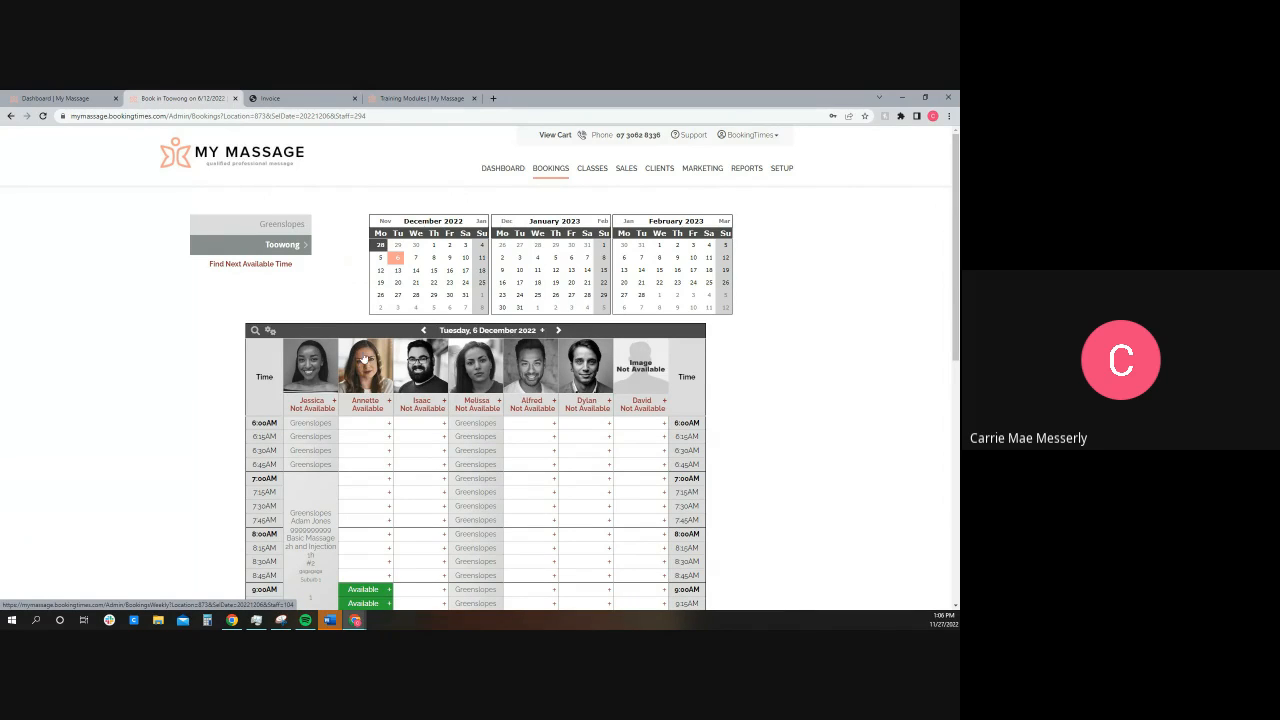
Step: Look over the setup areas and review the Business Detail settings for pages, bookings, locations, system, finances, payments and marketing
click(781, 169)
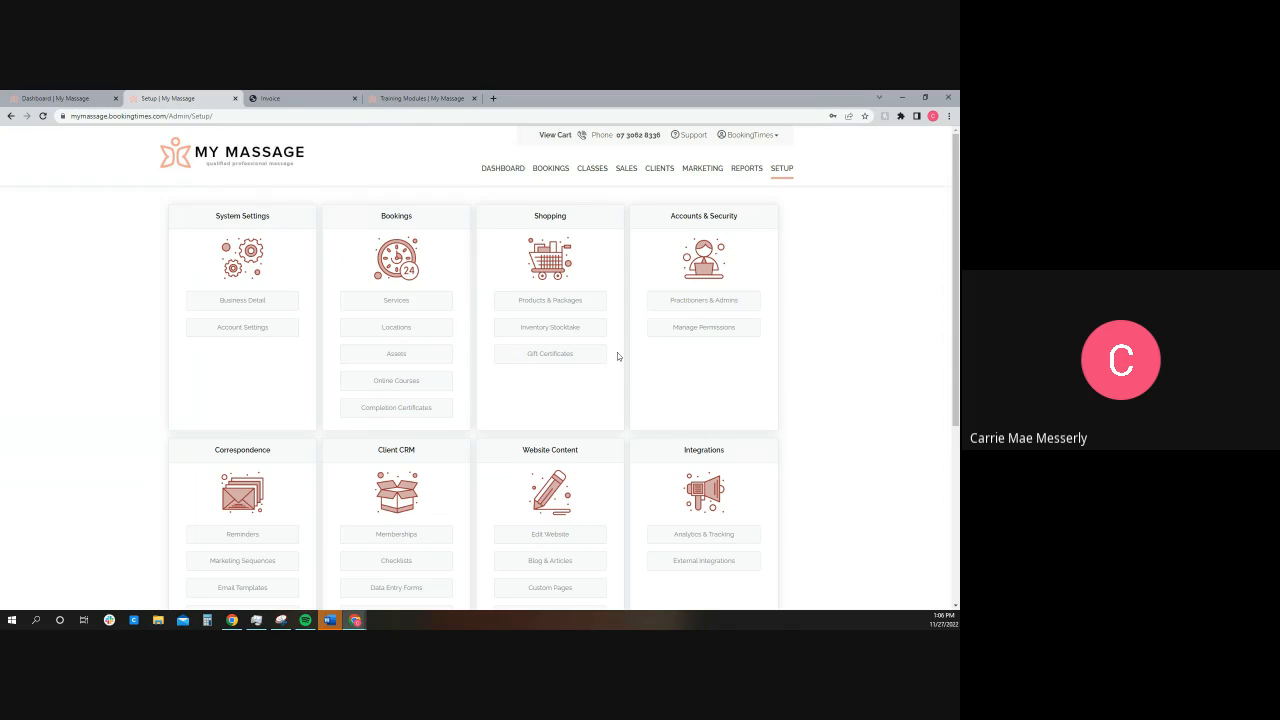
scroll(617, 360, down, 3)
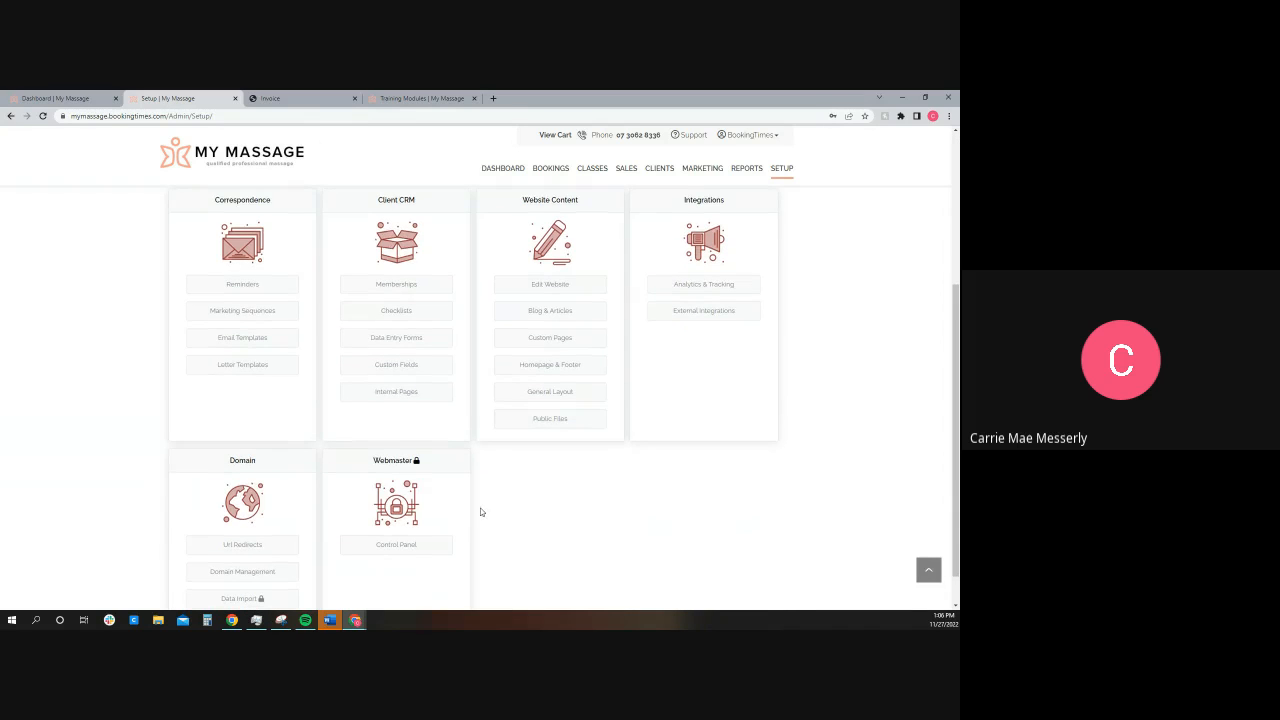
scroll(485, 515, up, 3)
click(237, 302)
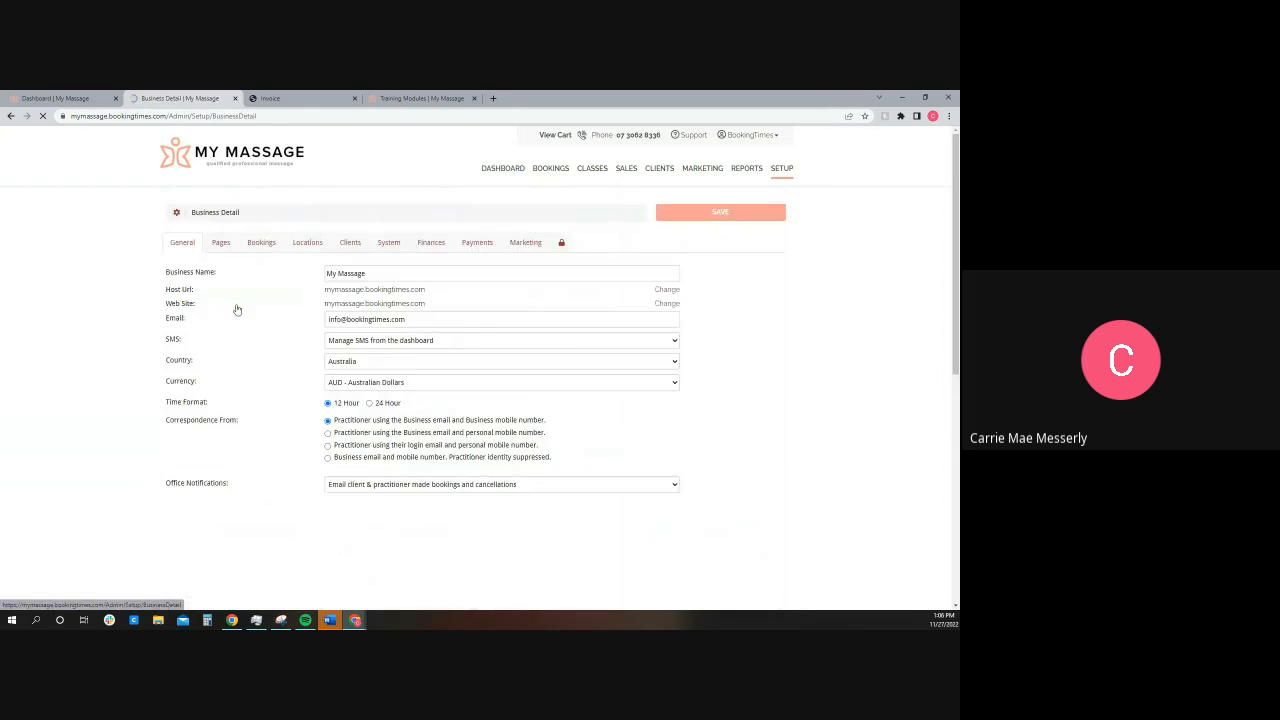
click(219, 245)
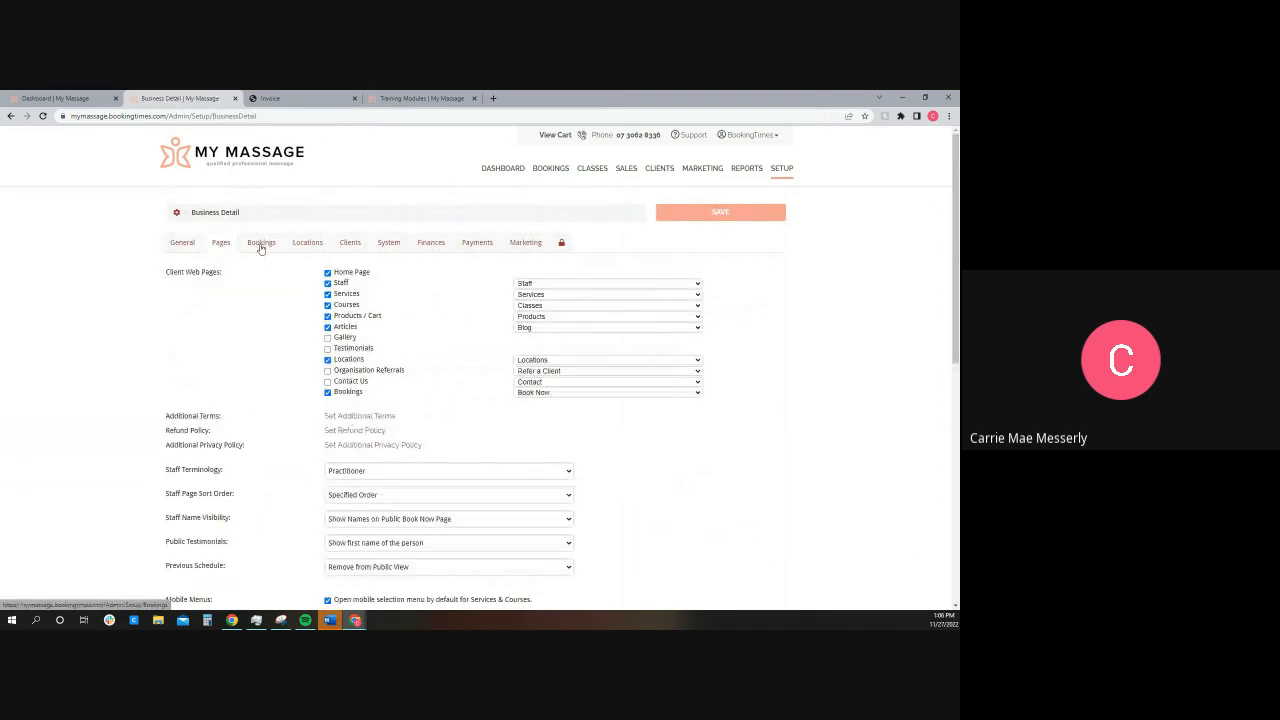
click(260, 243)
click(307, 243)
click(389, 242)
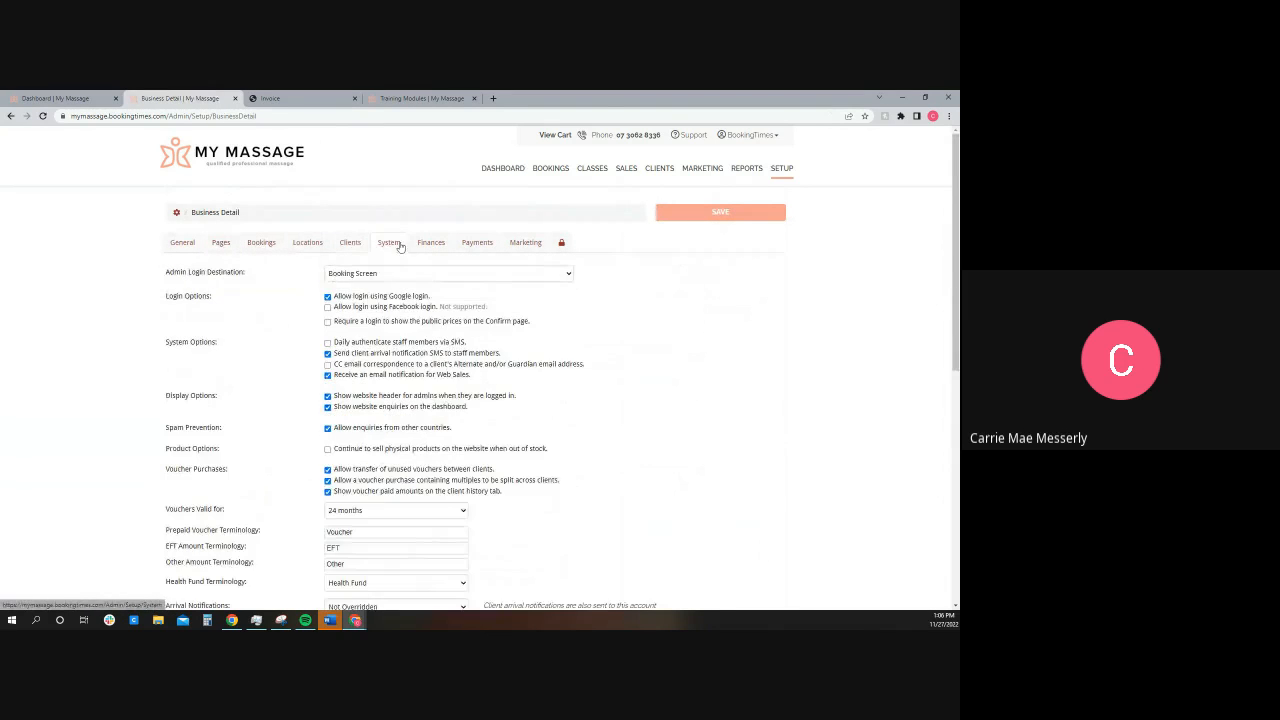
click(431, 242)
click(477, 242)
click(529, 244)
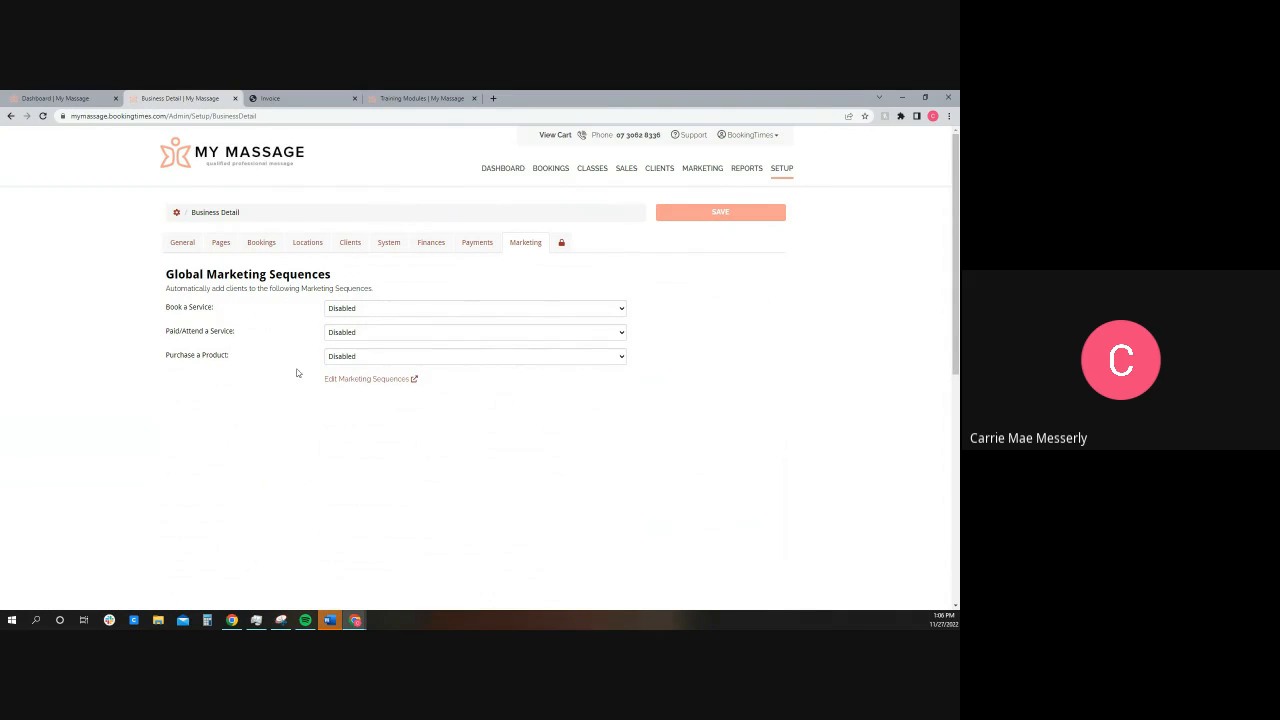
click(177, 215)
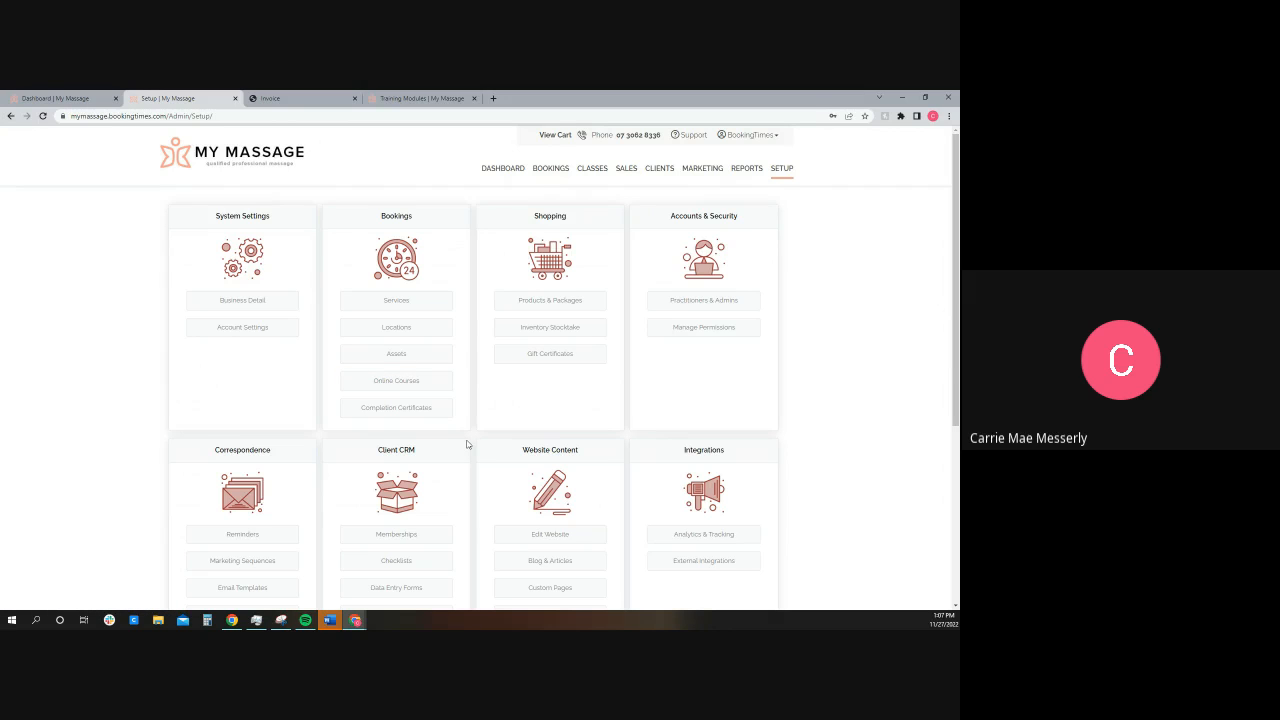
Step: In the SMS reminder settings, switch 2 Days Before Booking on and off again and turn off 1 Day Before Booking
scroll(466, 444, down, 1)
click(243, 450)
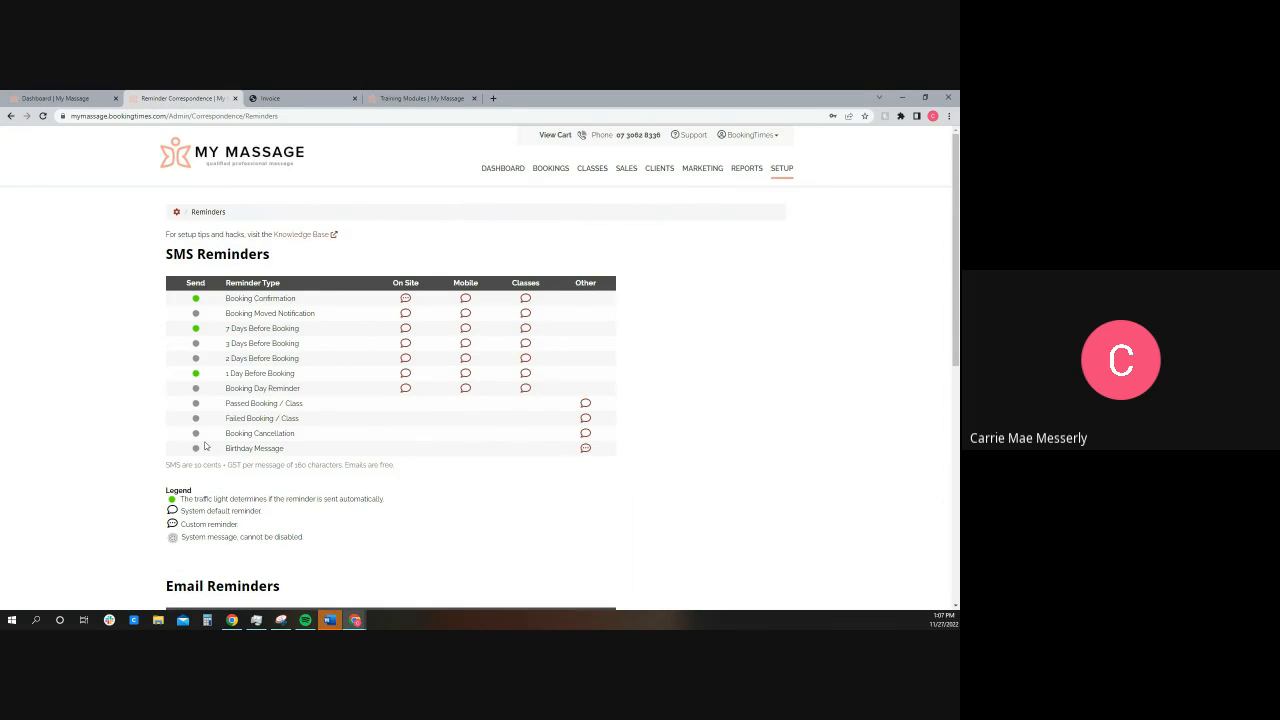
click(194, 358)
click(195, 358)
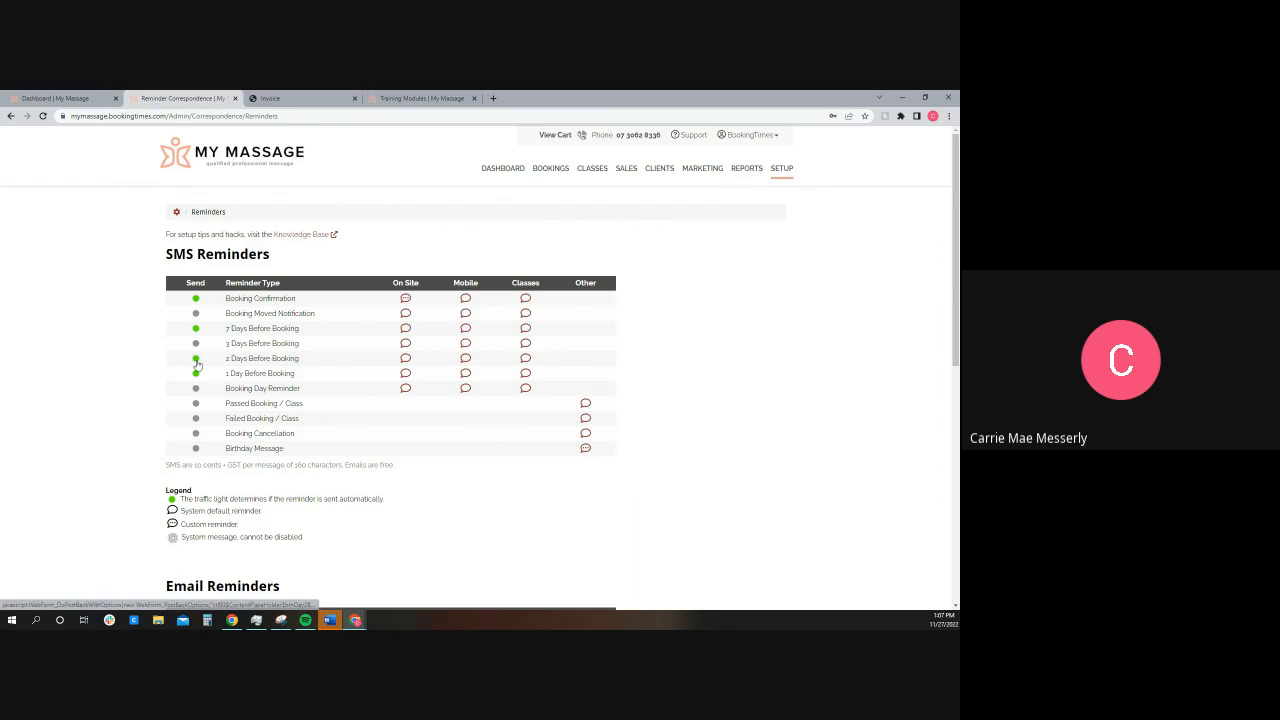
click(195, 373)
Step: Review the on-site 1 Day Before Booking SMS template, preview its message and return to the reminders list
click(405, 373)
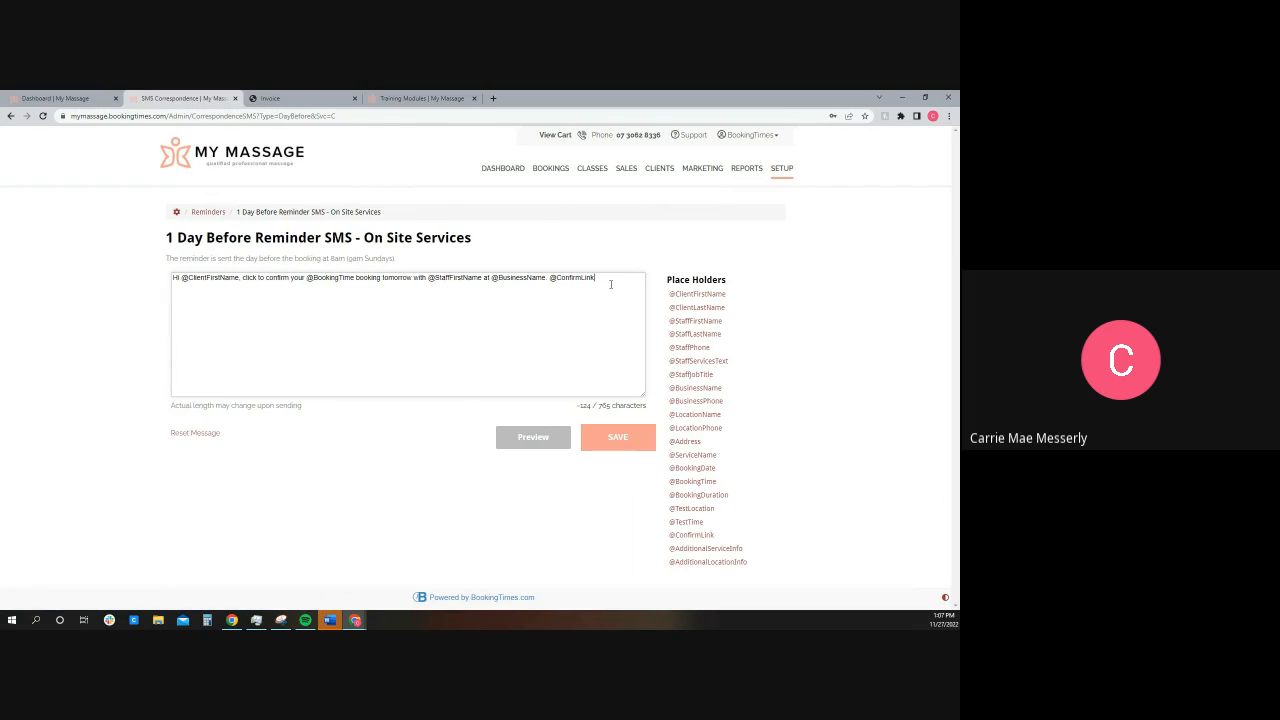
click(510, 447)
click(670, 308)
click(208, 212)
Step: Examine the email reminder types and which ones are sent automatically
scroll(268, 357, down, 3)
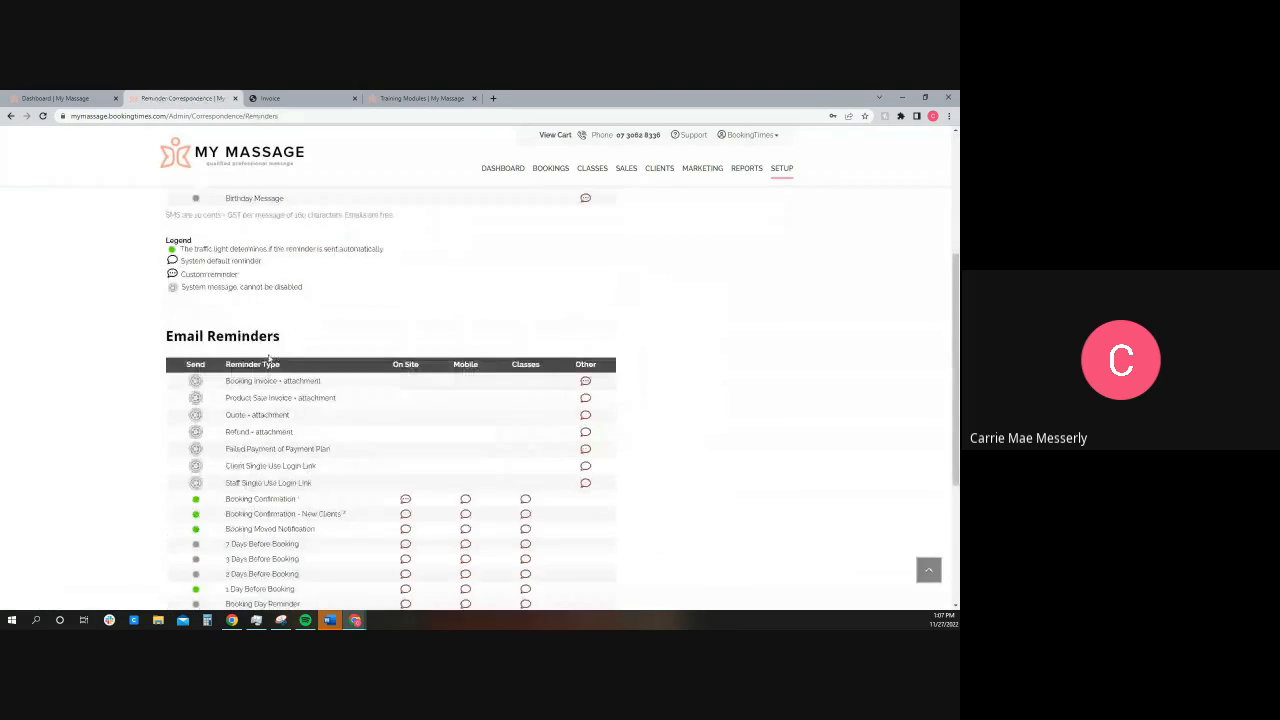
scroll(243, 280, down, 3)
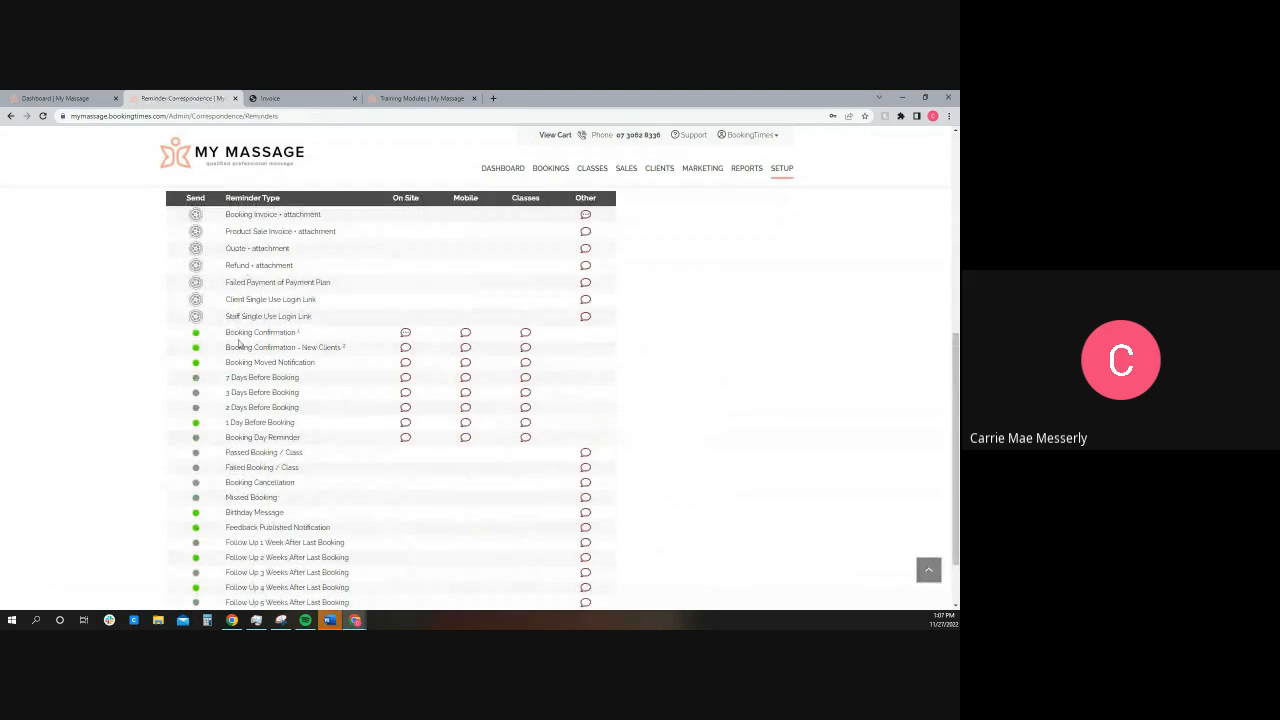
scroll(260, 360, down, 2)
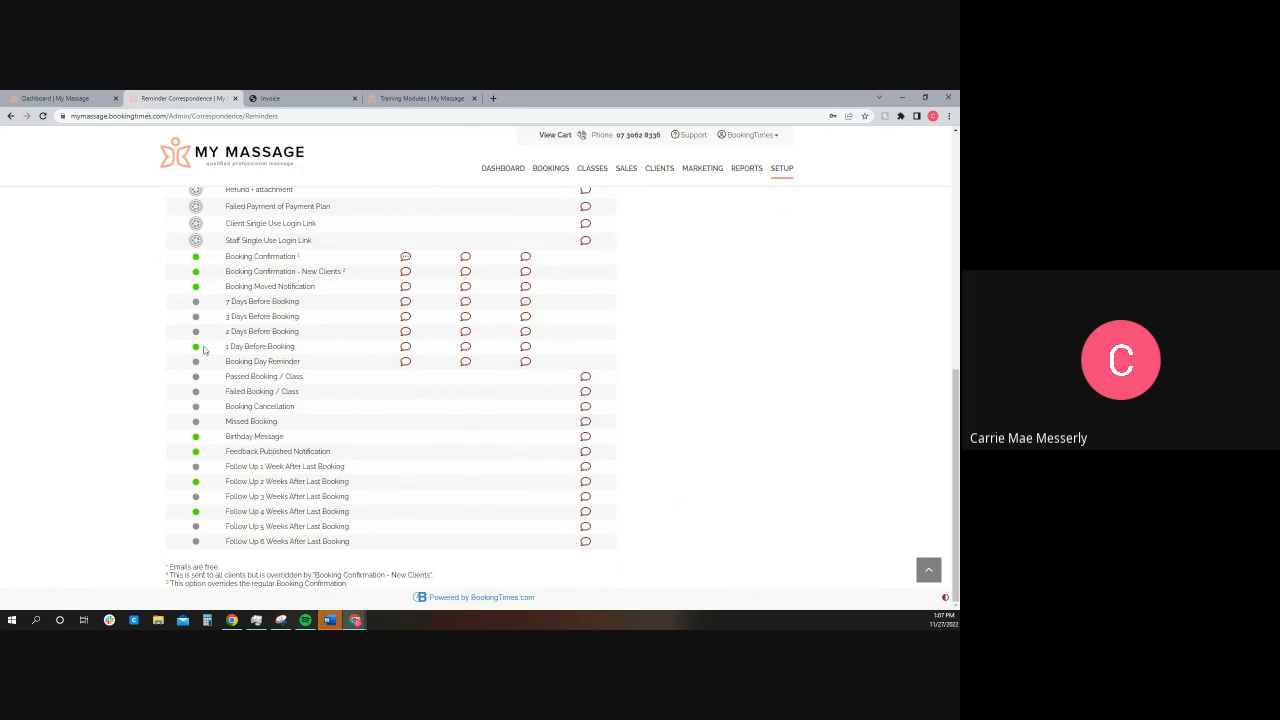
scroll(378, 365, up, 10)
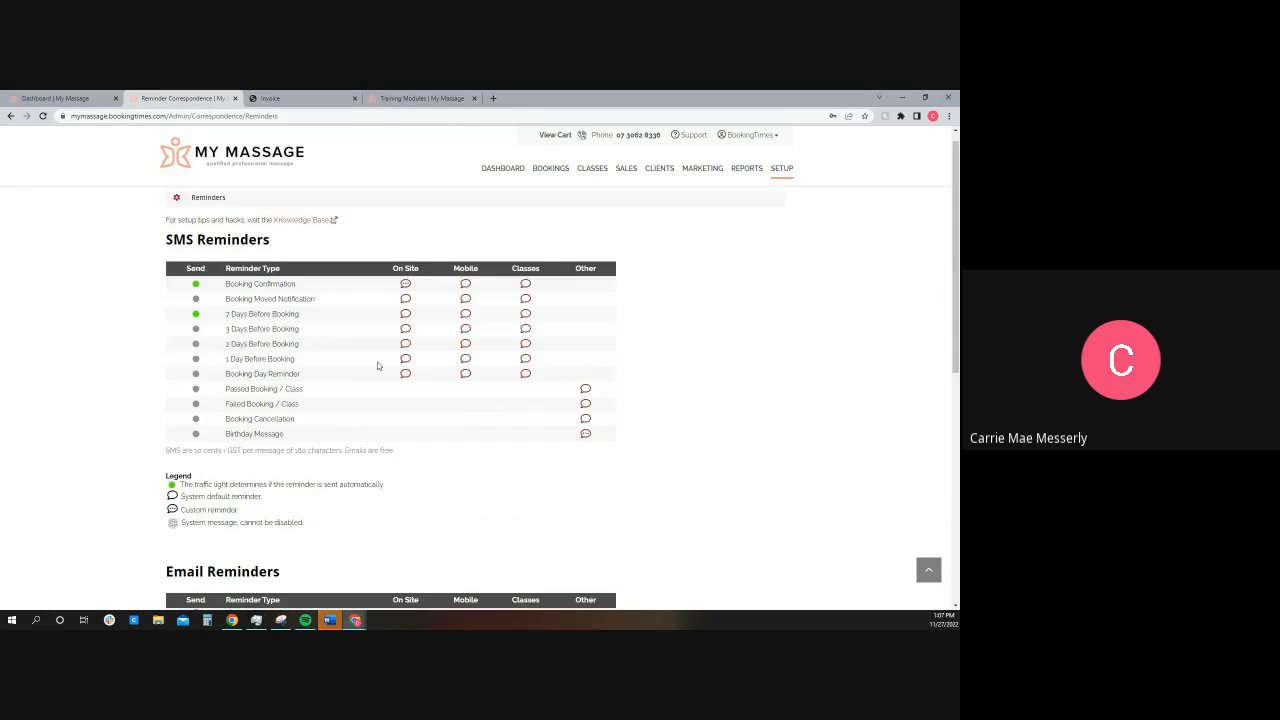
scroll(378, 365, up, 1)
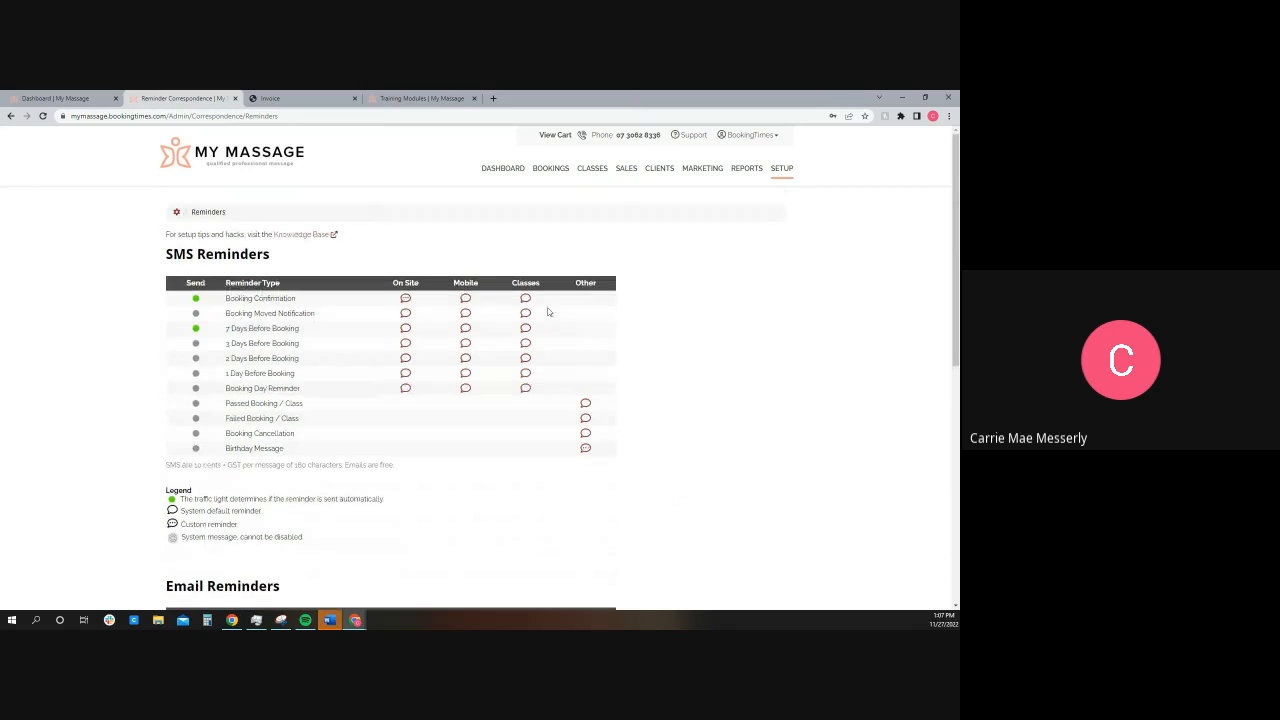
Step: Open the Pregnancy Massage marketing sequence and review the email and timing options for adding a step
click(710, 177)
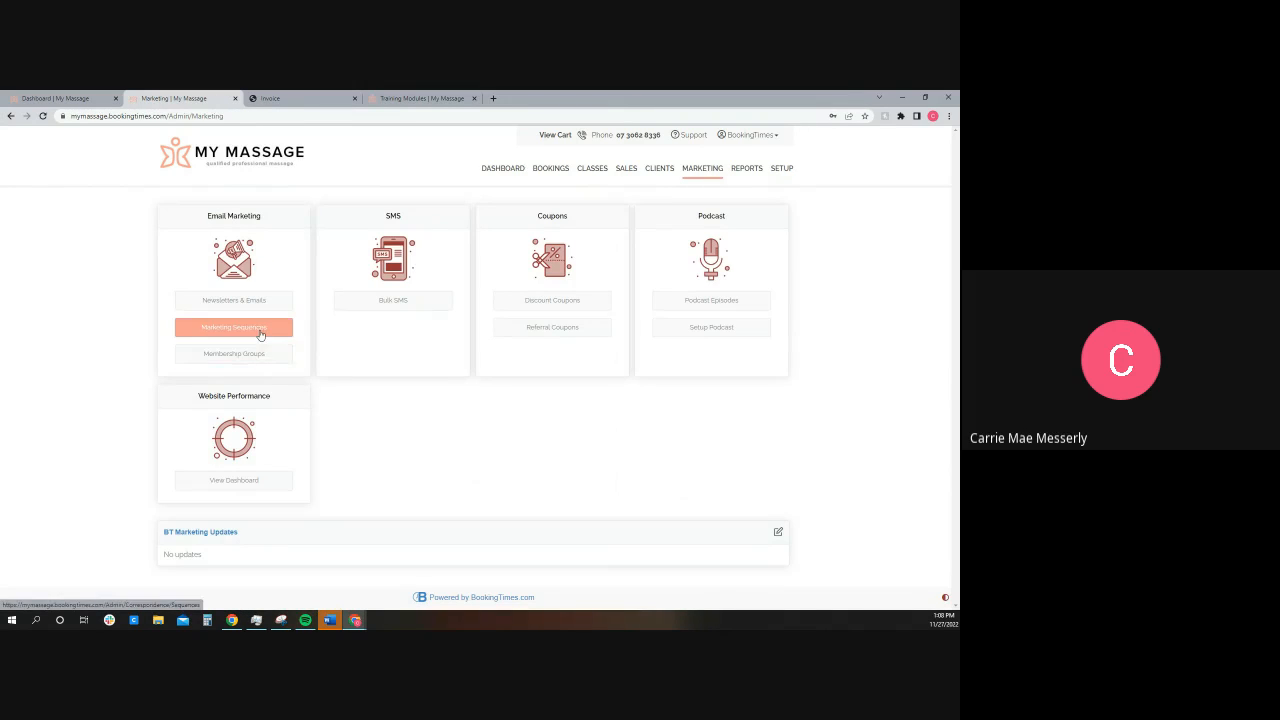
click(260, 330)
click(215, 330)
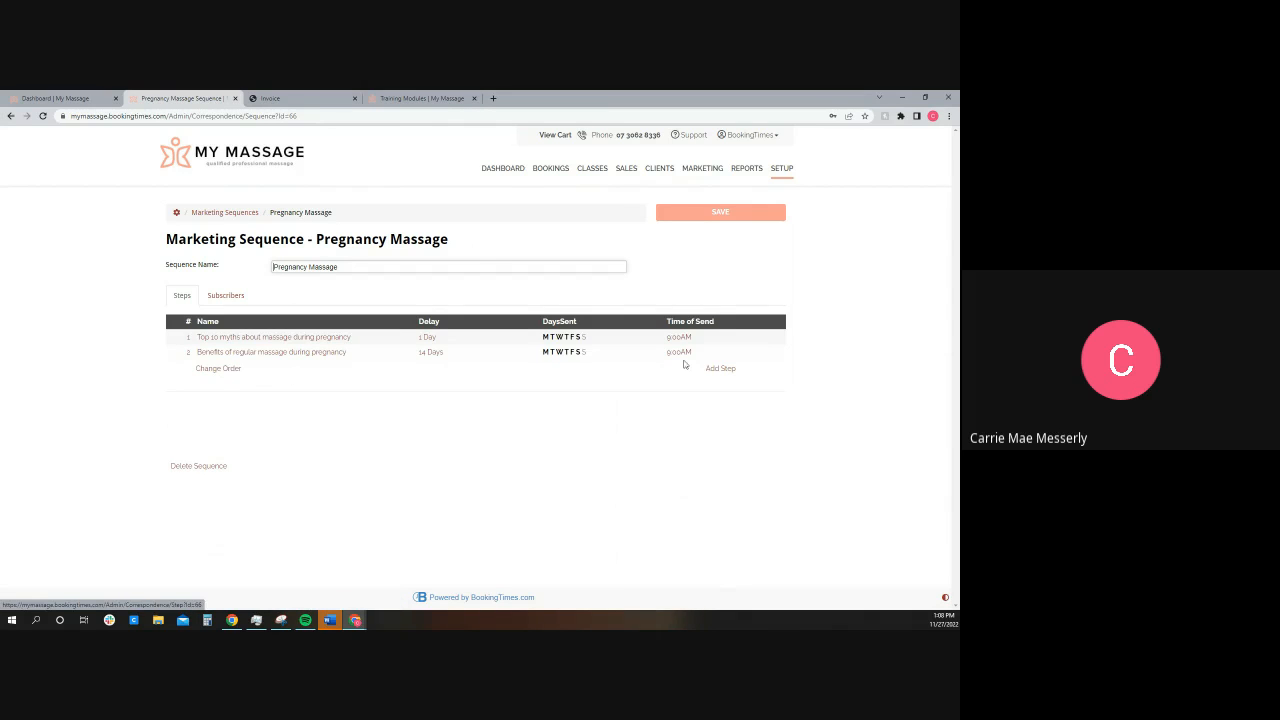
click(720, 368)
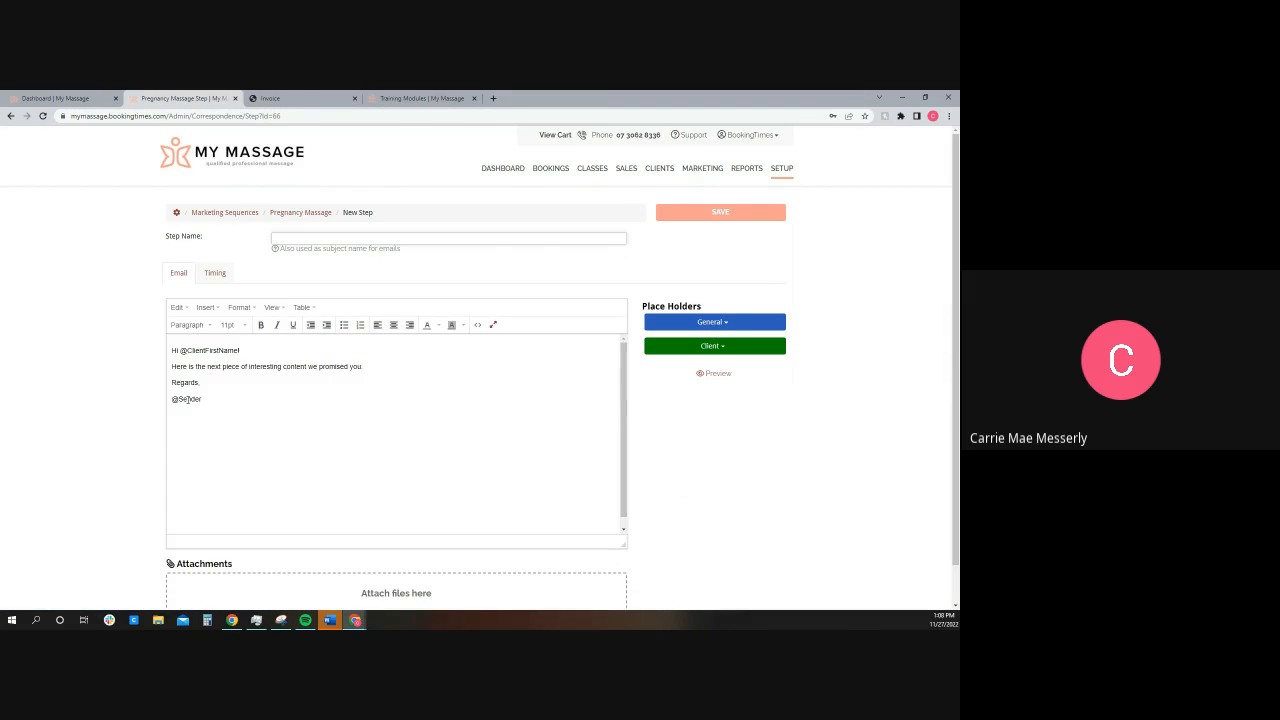
click(216, 274)
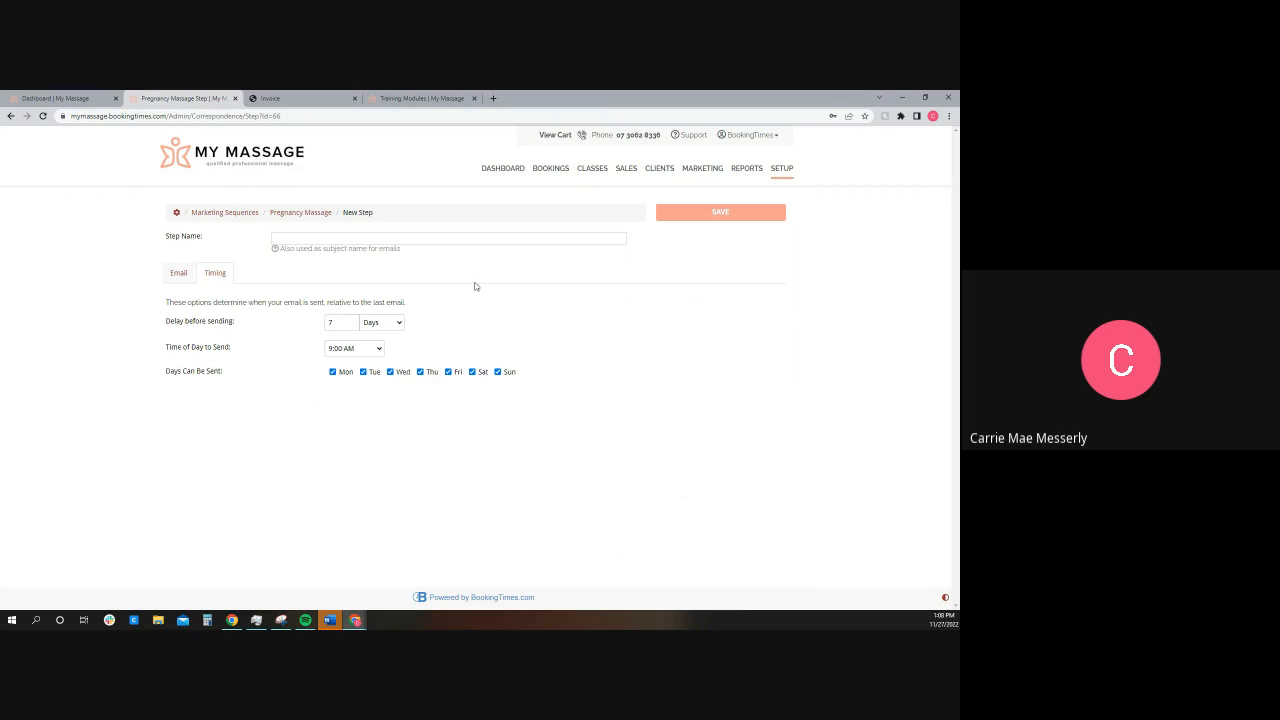
Step: Open the Pregnancy Massage service from the setup services and review its publishing and marketing sequence settings
click(782, 171)
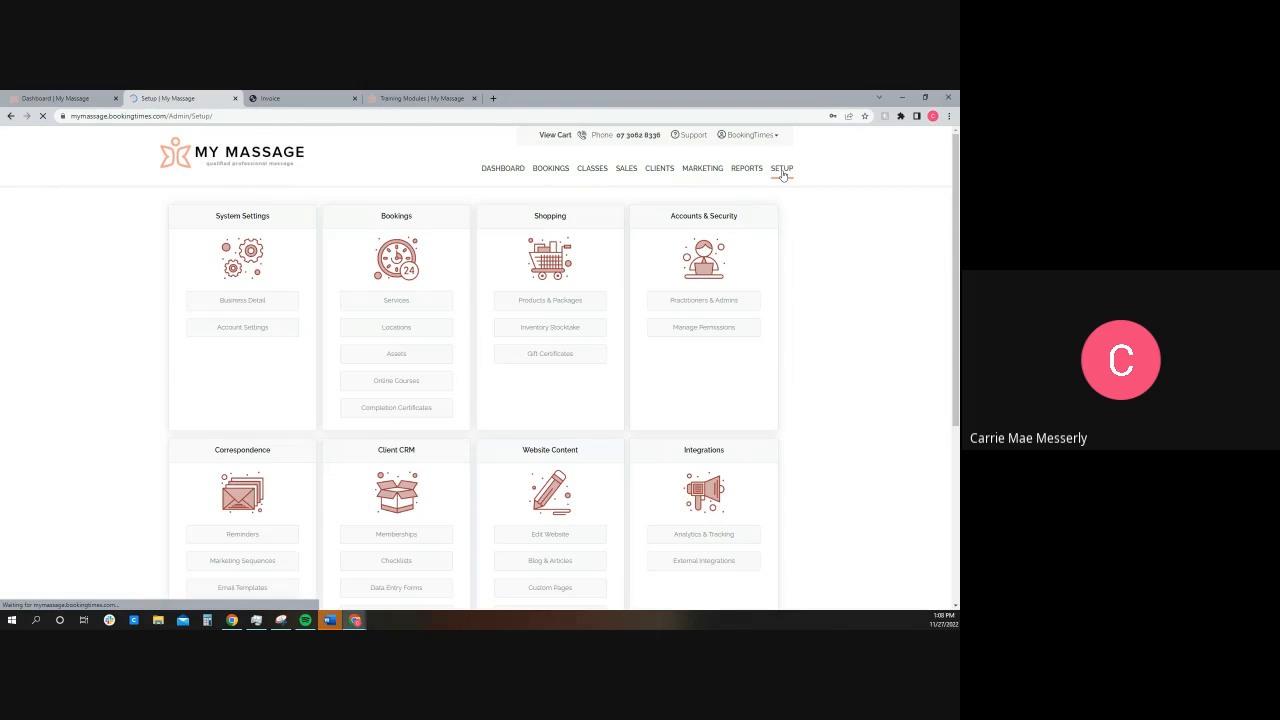
click(414, 305)
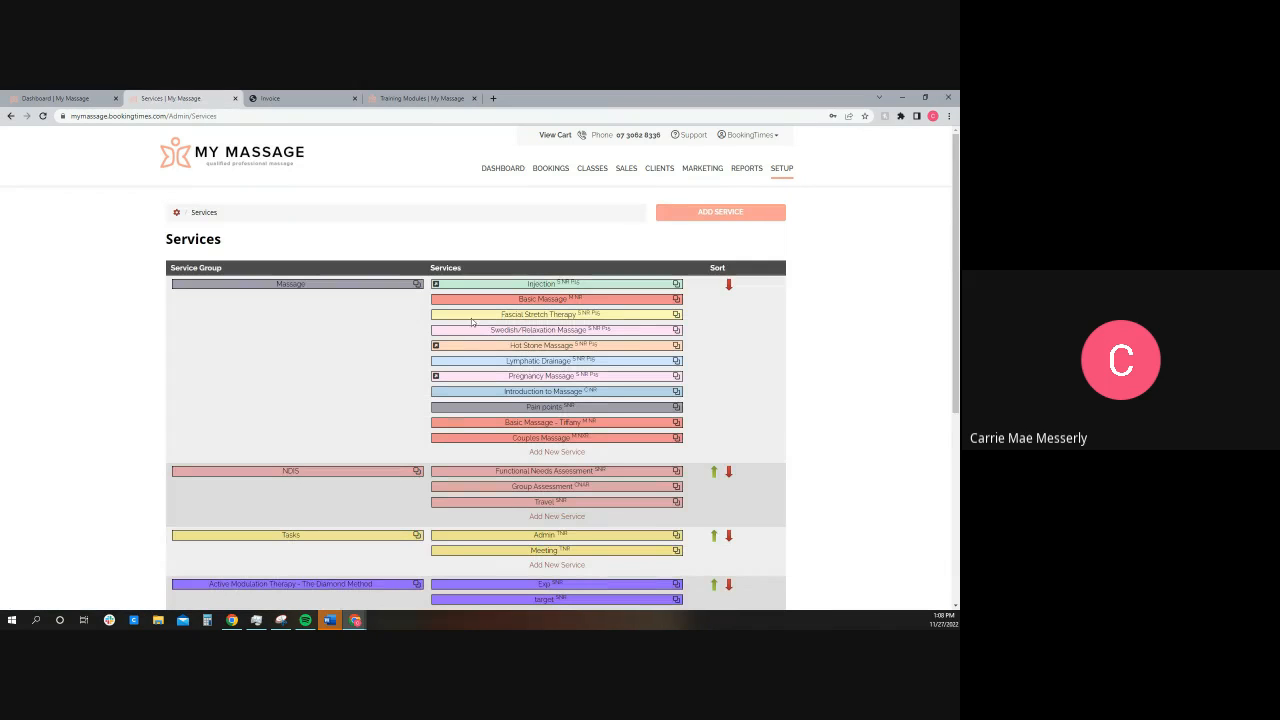
click(536, 378)
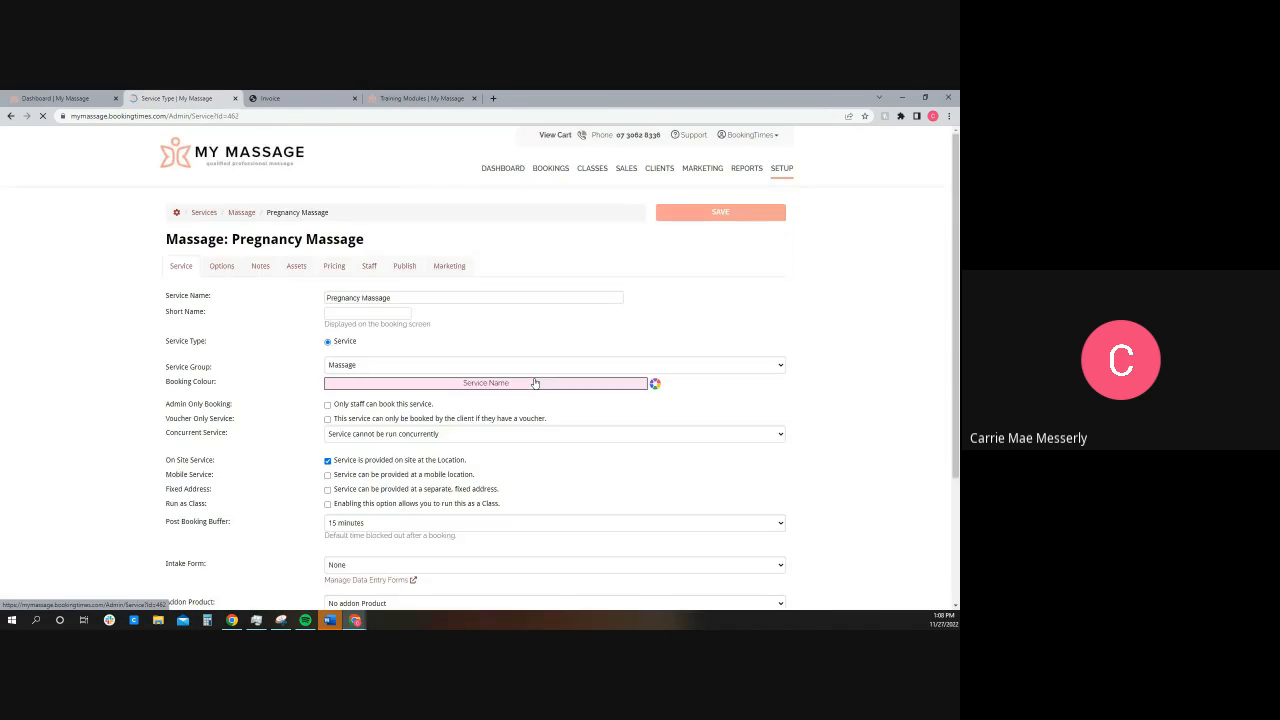
click(405, 268)
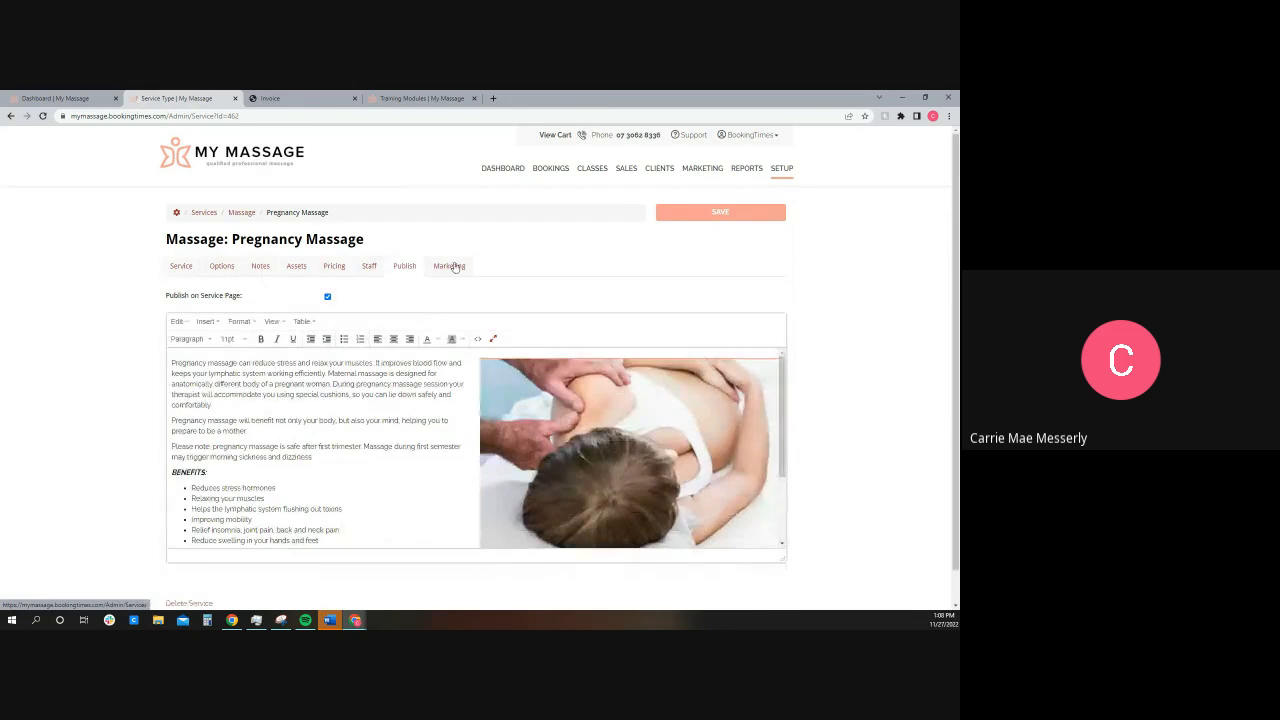
click(448, 267)
drag(214, 342, 166, 342)
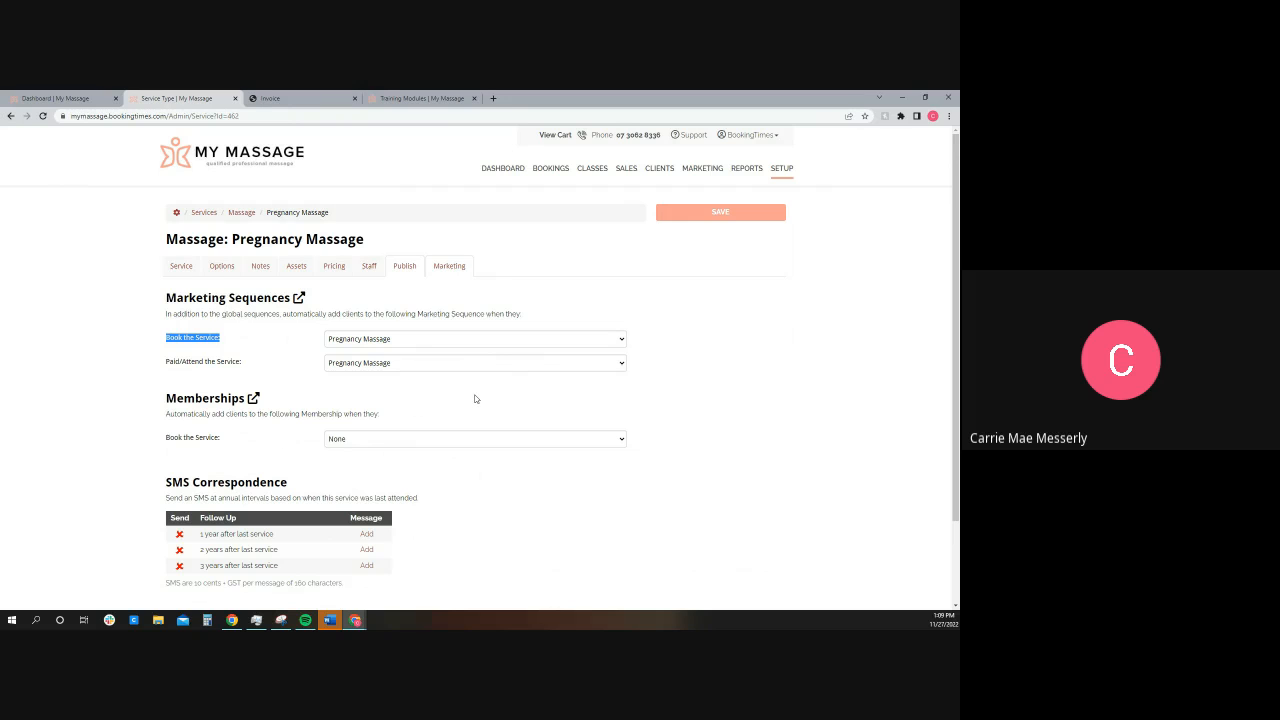
Step: Return to the setup overview, then open the reports overview and look through the available reports
click(783, 168)
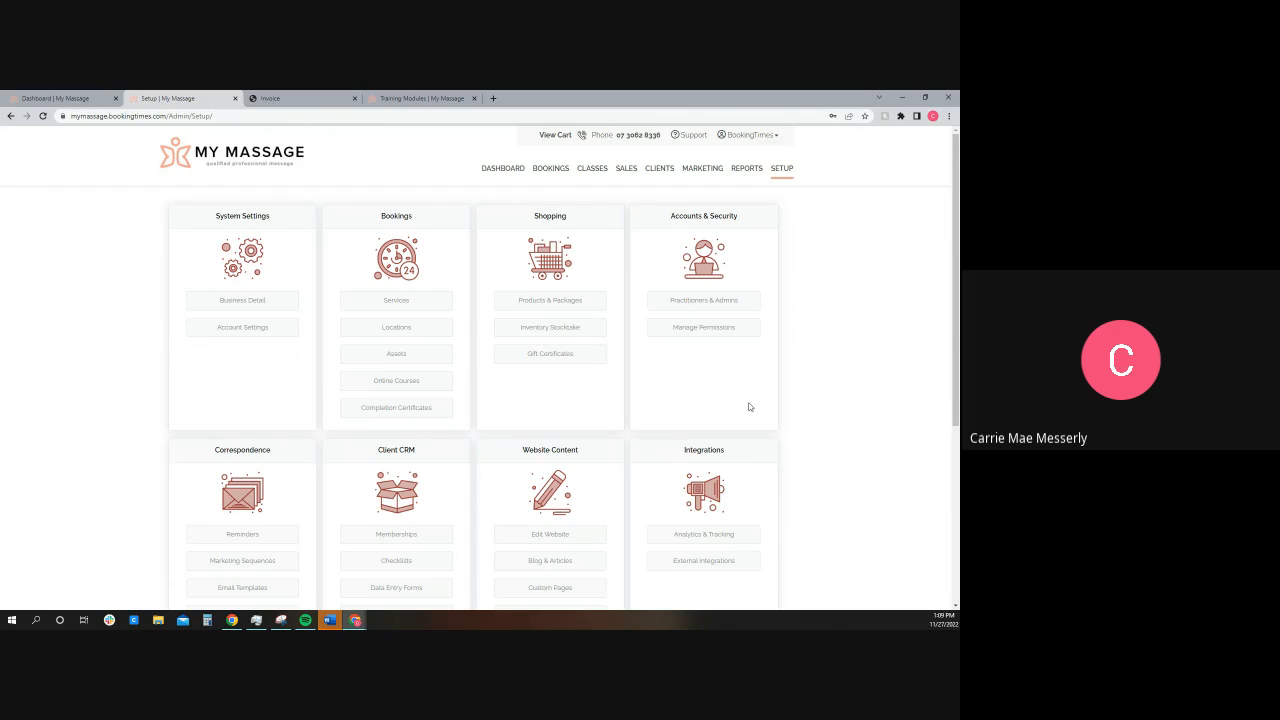
click(747, 169)
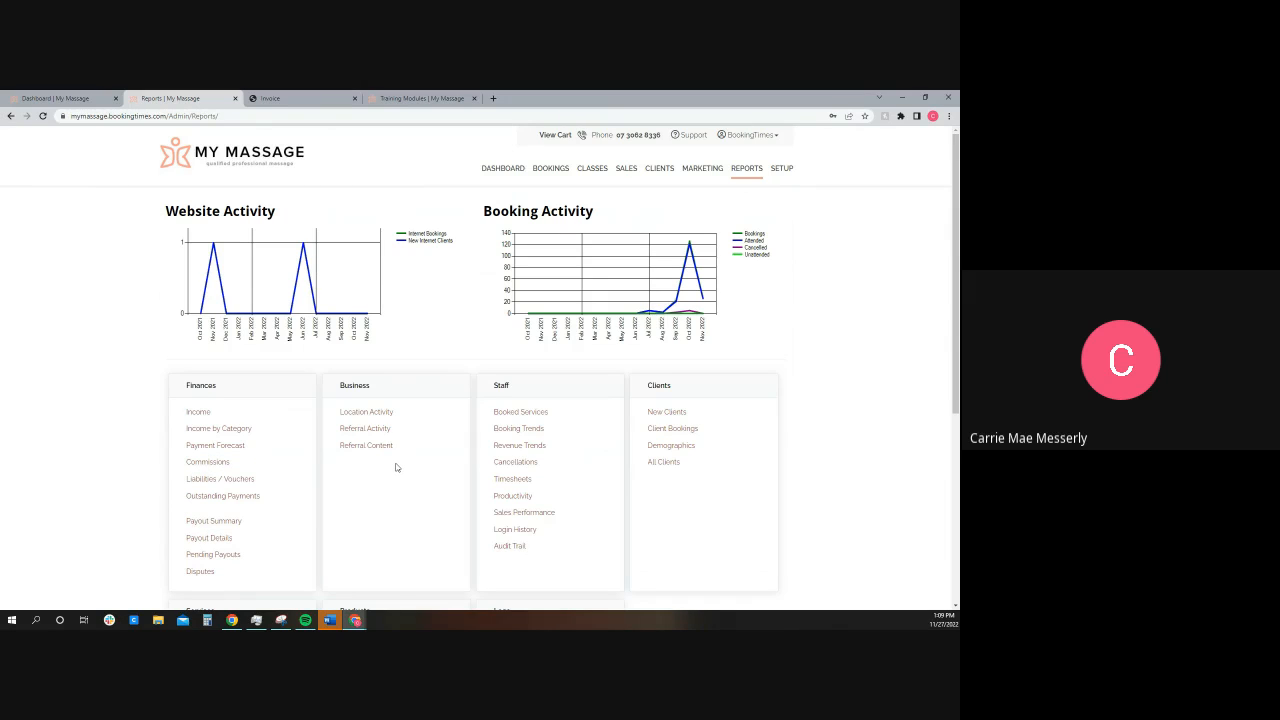
scroll(396, 467, down, 2)
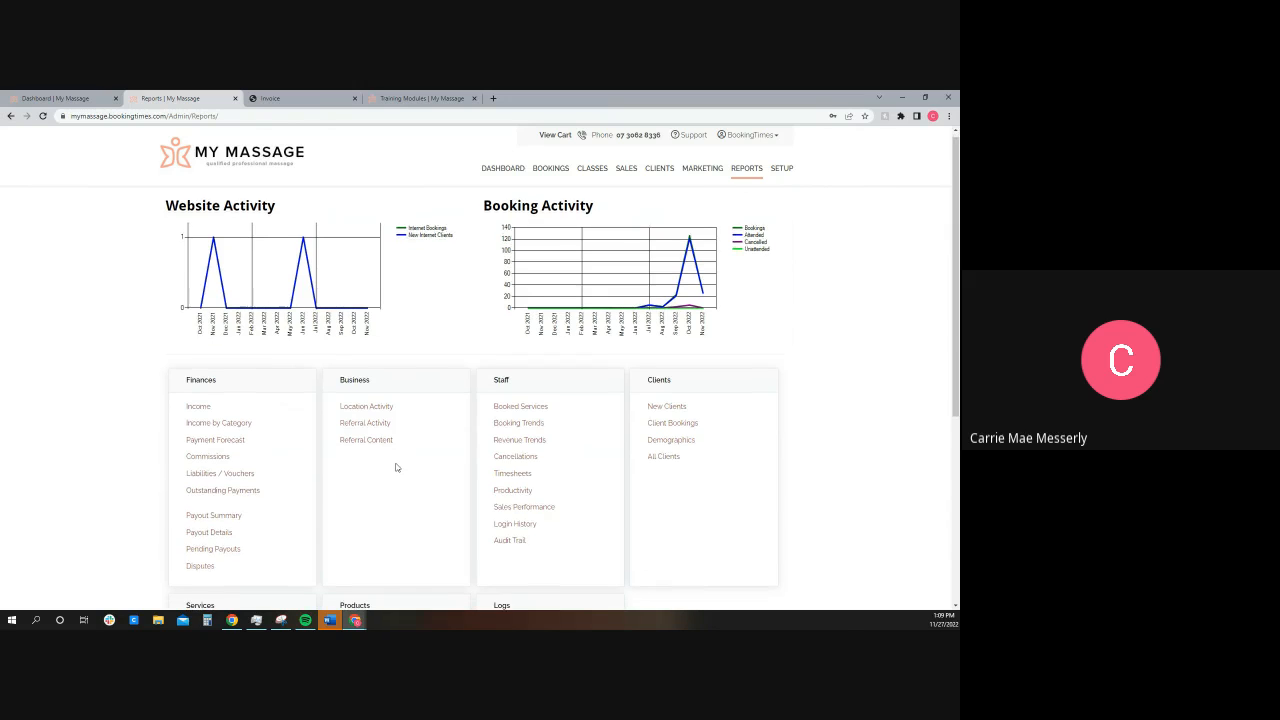